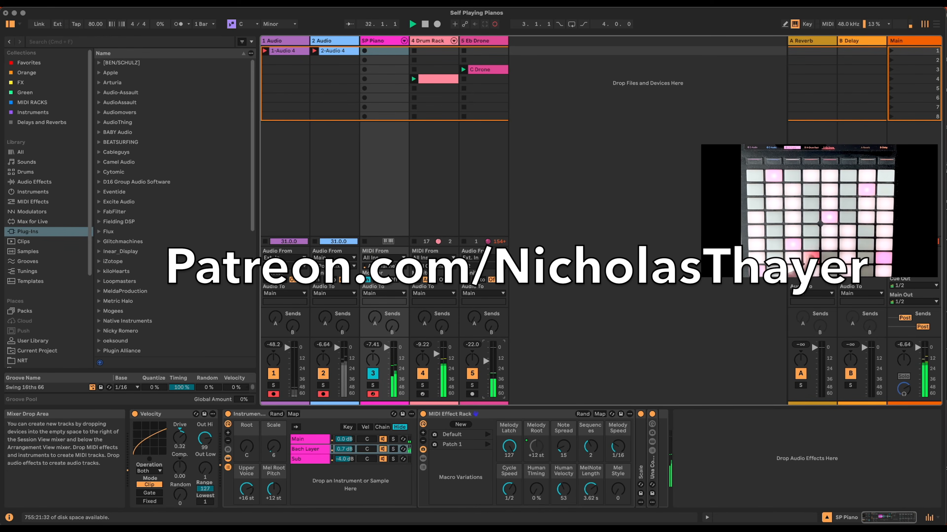
Raise the SP Piano's Note Spread macro to 28 and its Human Timing macro to 2%.
drag(565, 446, 565, 437)
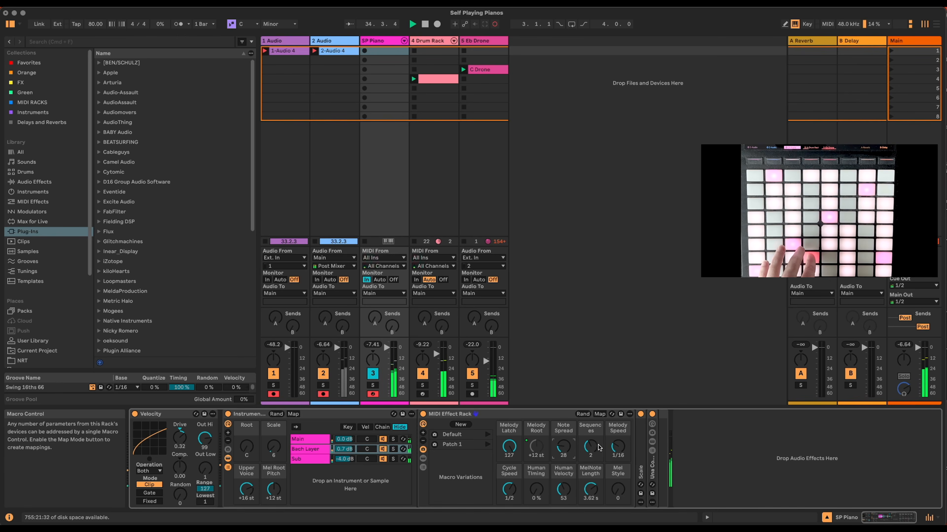
drag(536, 489, 536, 485)
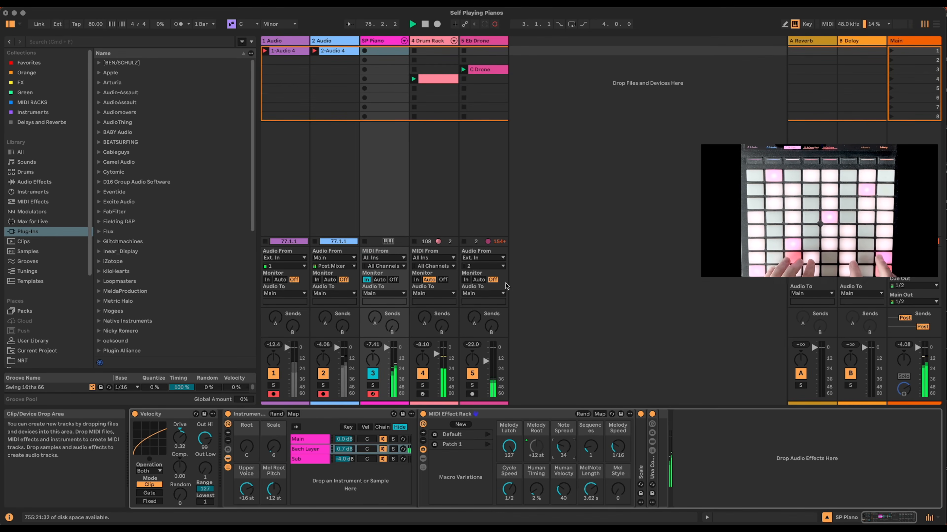
Listen to the Eb Drone, Drum Rack and SP Piano tracks in isolation, one after another, leaving the piano soloed.
click(472, 386)
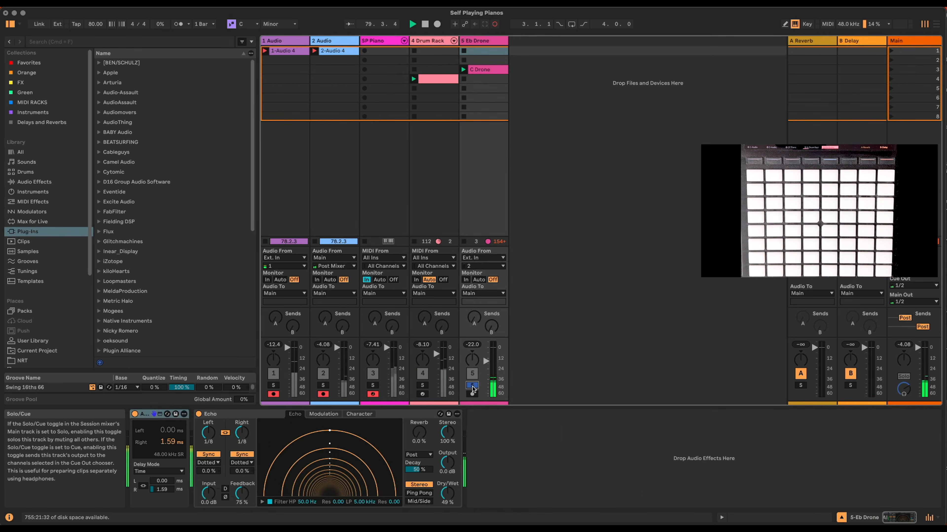
click(472, 386)
click(422, 387)
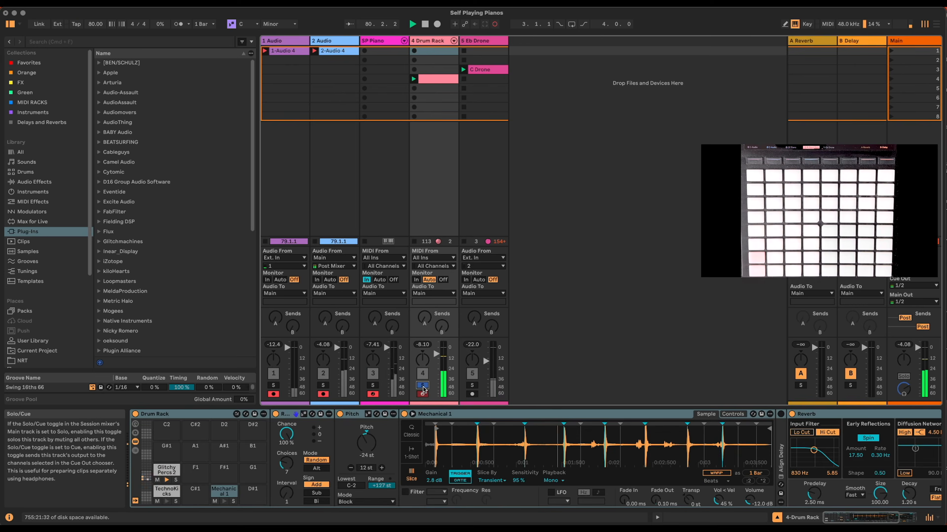
click(423, 386)
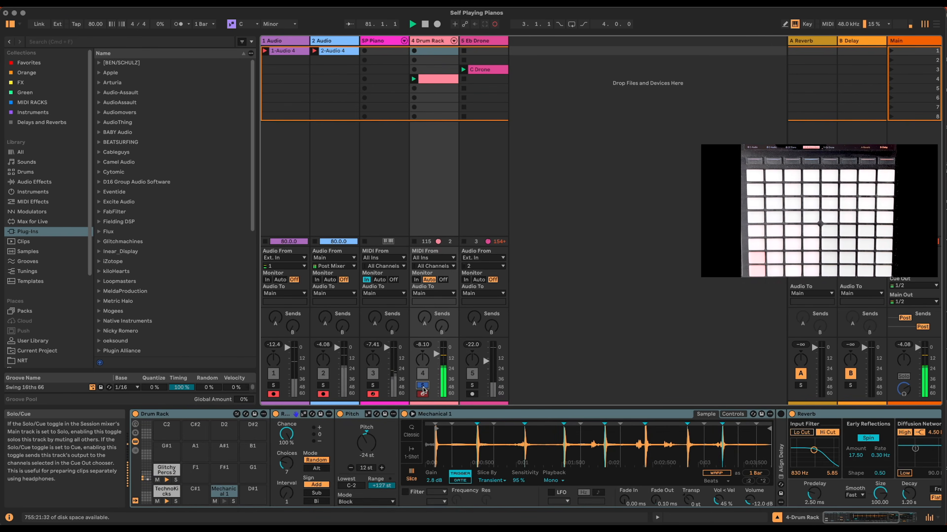
click(373, 385)
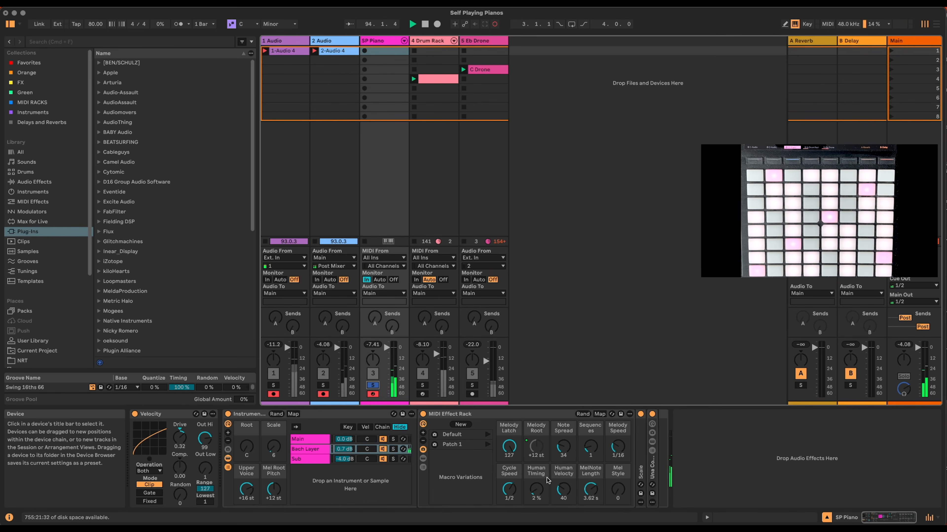
Try the SP Piano's macros with Human Timing at 14%, Sequences at 2, Note Spread at 91 and Human Velocity at 96.
drag(541, 486, 542, 481)
drag(564, 448, 564, 443)
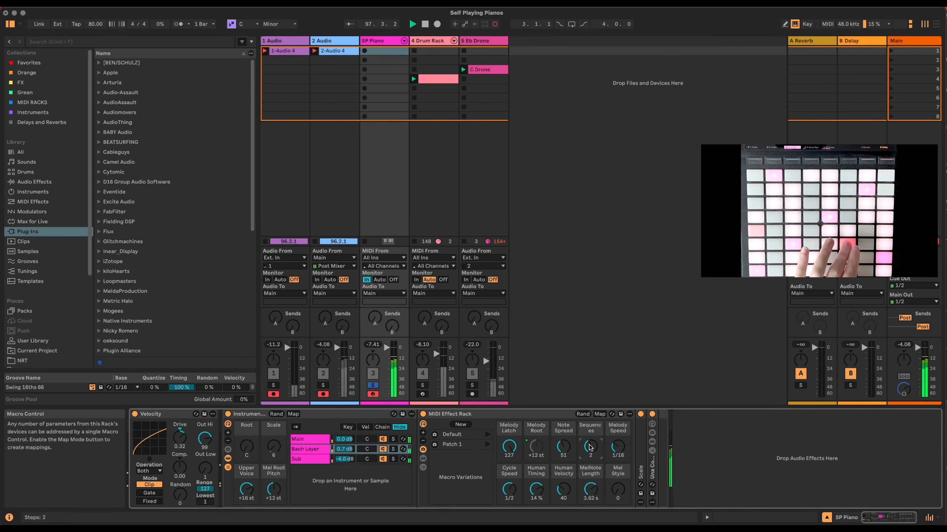
drag(561, 449, 561, 433)
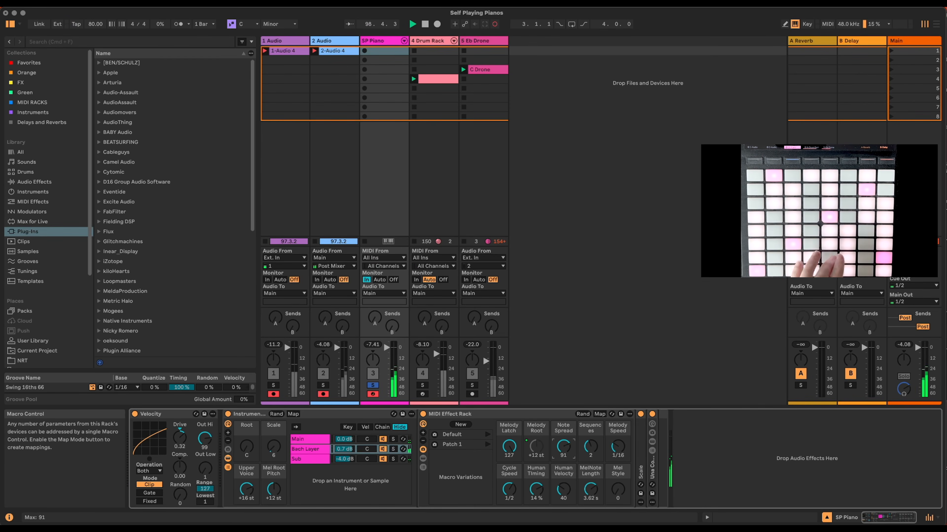
drag(563, 490, 563, 470)
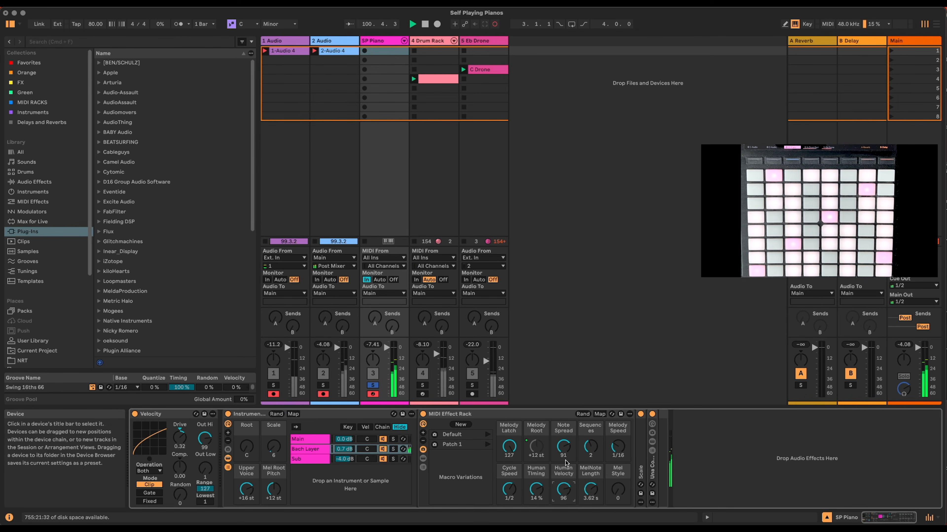
Set the piano's macros to Sequences 1, Human Velocity 37, Human Timing 0% and Note Spread 0.
click(590, 446)
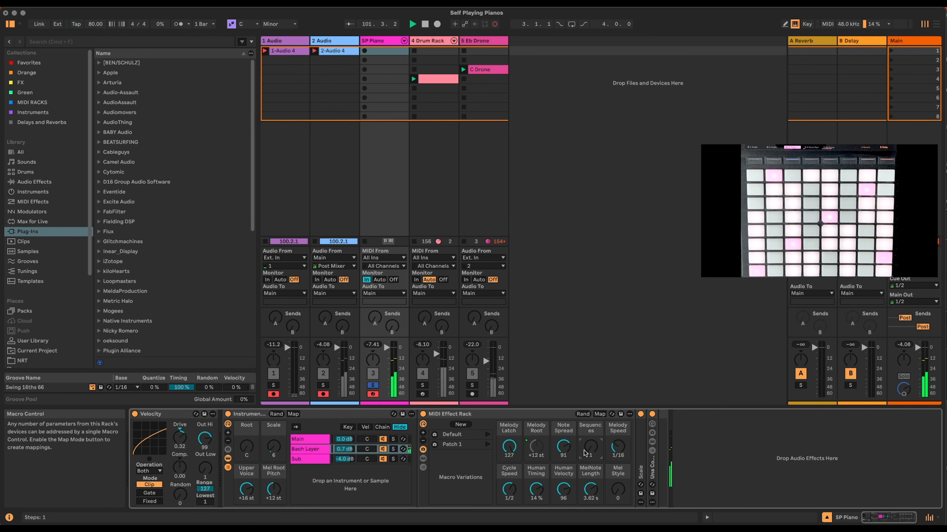
drag(563, 489, 536, 501)
click(536, 490)
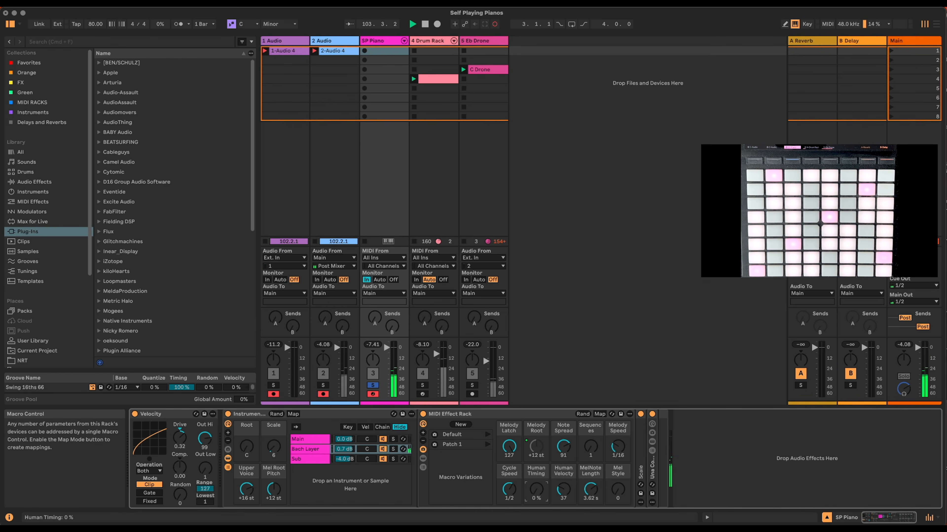
drag(563, 446, 563, 478)
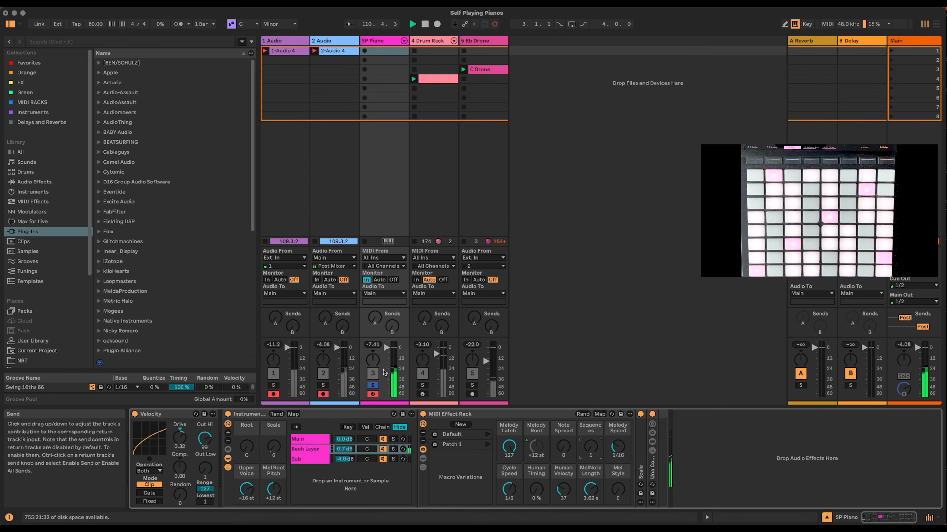
Unsolo the SP Piano, stop the playing Drum Rack and Eb Drone clips, and mute the SP Piano track.
click(372, 386)
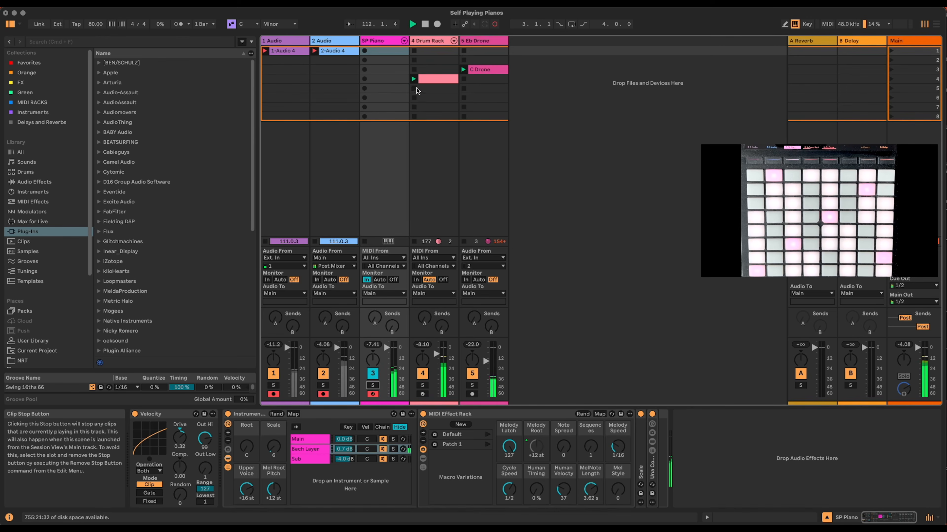
click(464, 80)
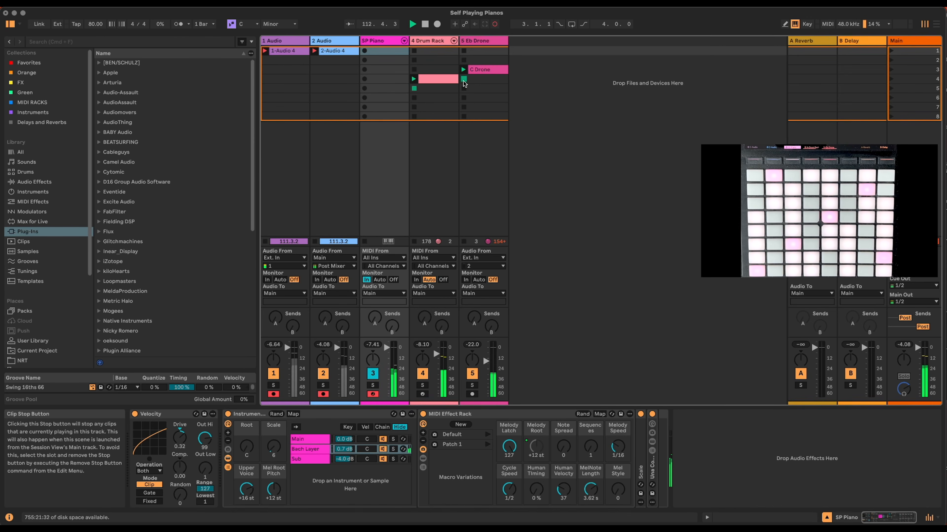
click(372, 374)
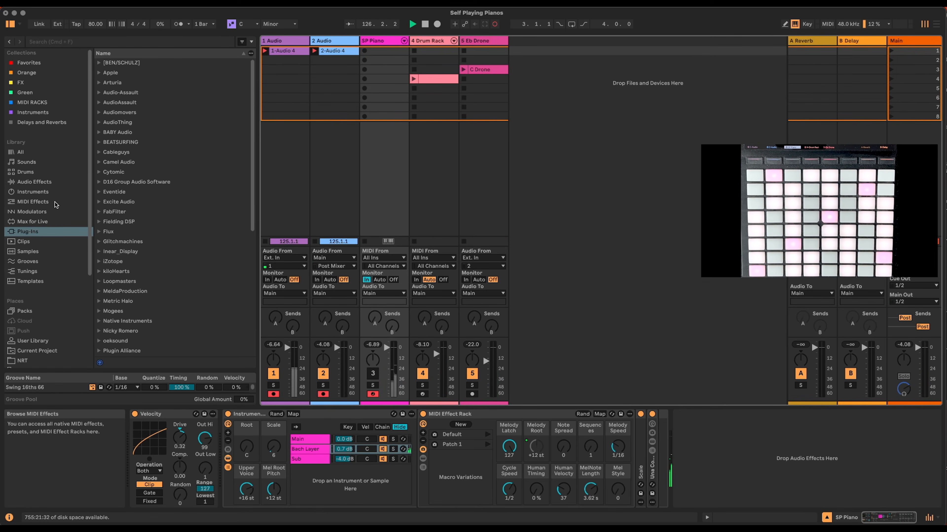
Load Ac Piano Upright.adg onto a new track from an instrument search for "pia" and set the track's monitoring to In.
click(33, 191)
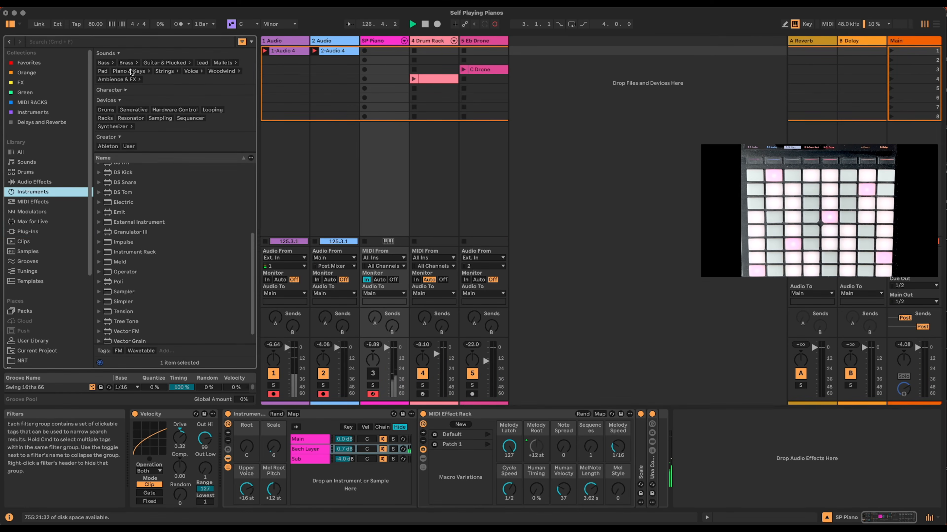
click(142, 42)
text(pinao)
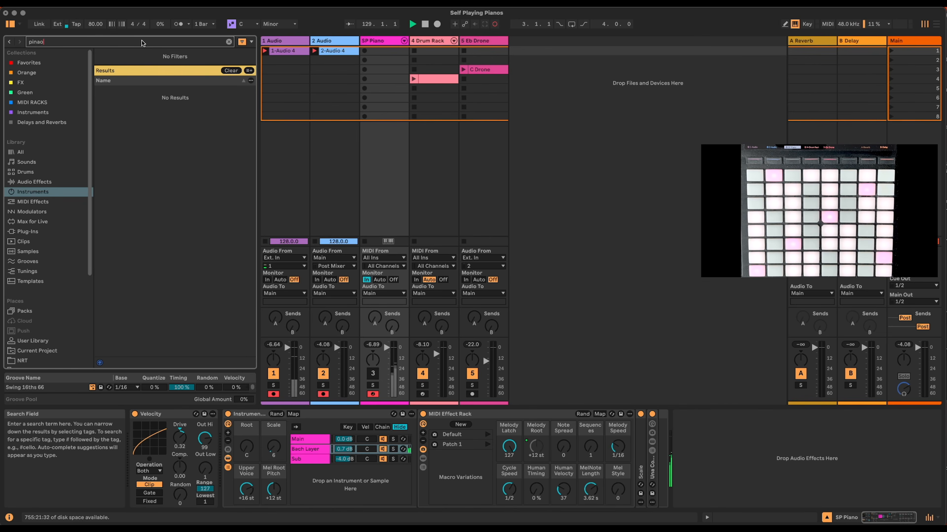
key(BackSpace)
key(BackSpace)
key(BackSpace)
text(a)
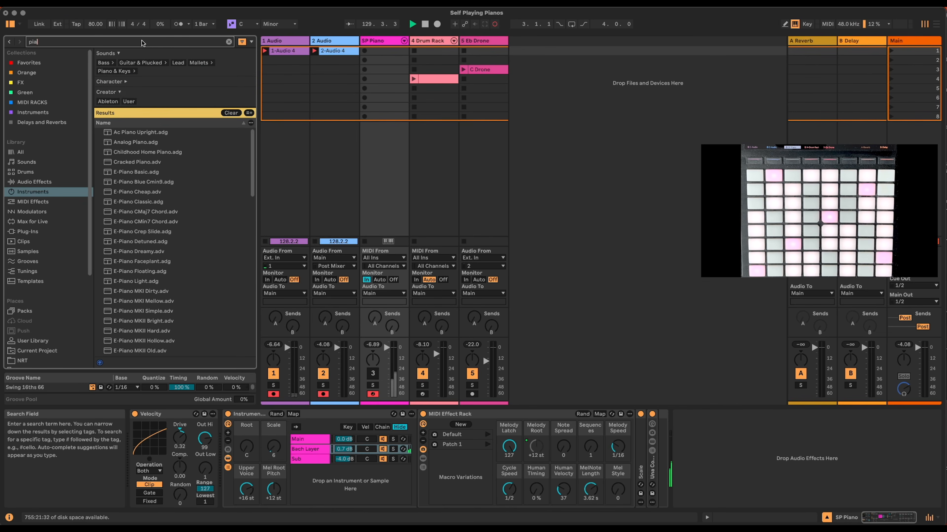
drag(131, 131, 618, 60)
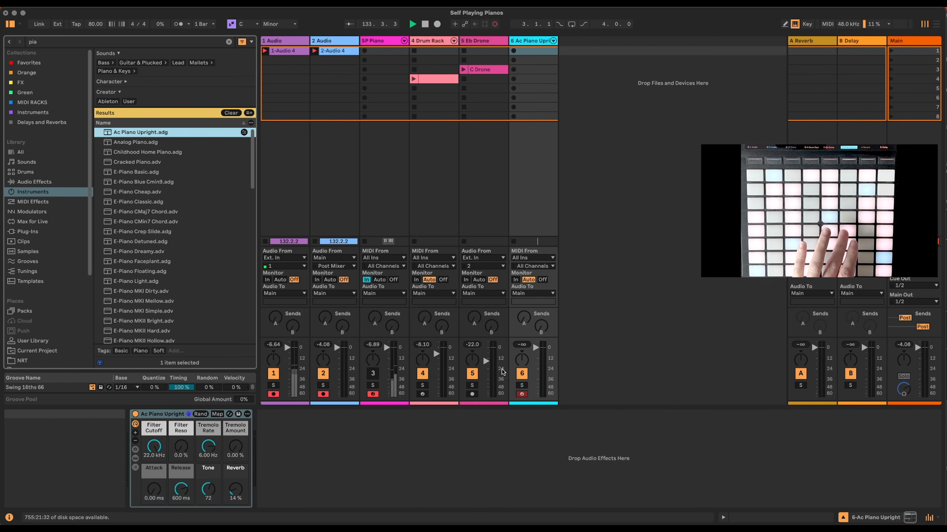
click(515, 280)
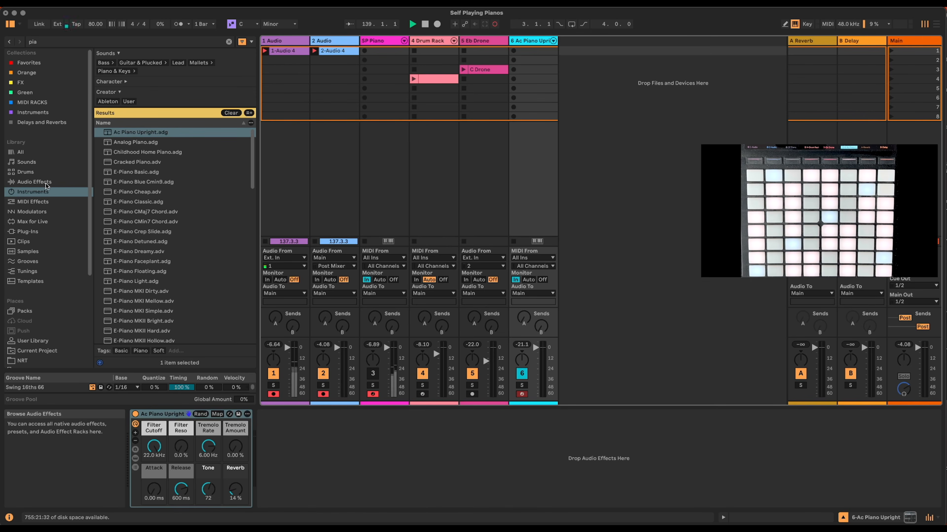
Add the Chord MIDI effect before the Ac Piano Upright and set its Shift 1 to +16 st.
click(50, 201)
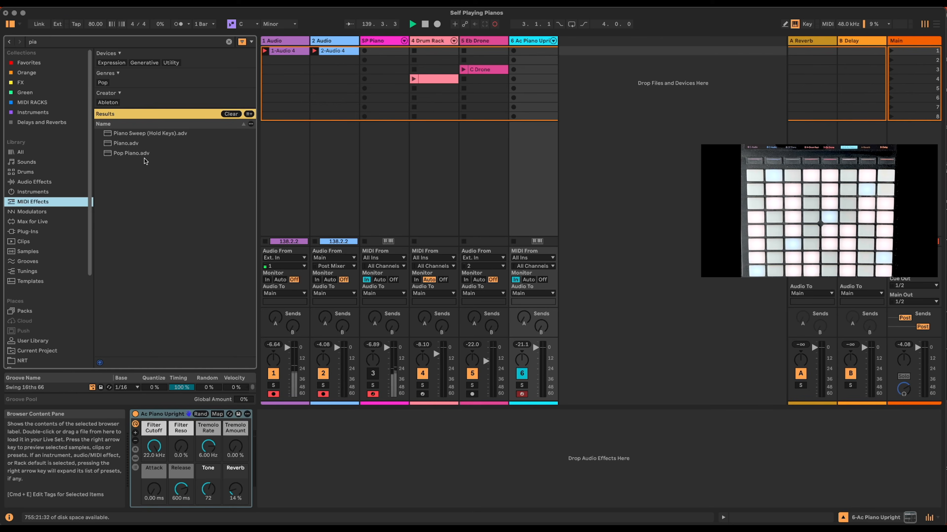
click(228, 42)
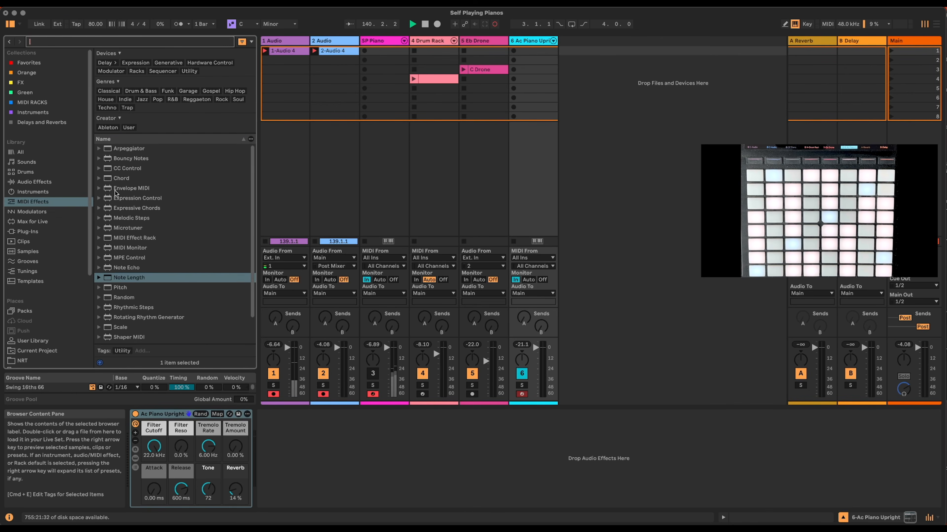
click(120, 178)
drag(120, 179, 147, 426)
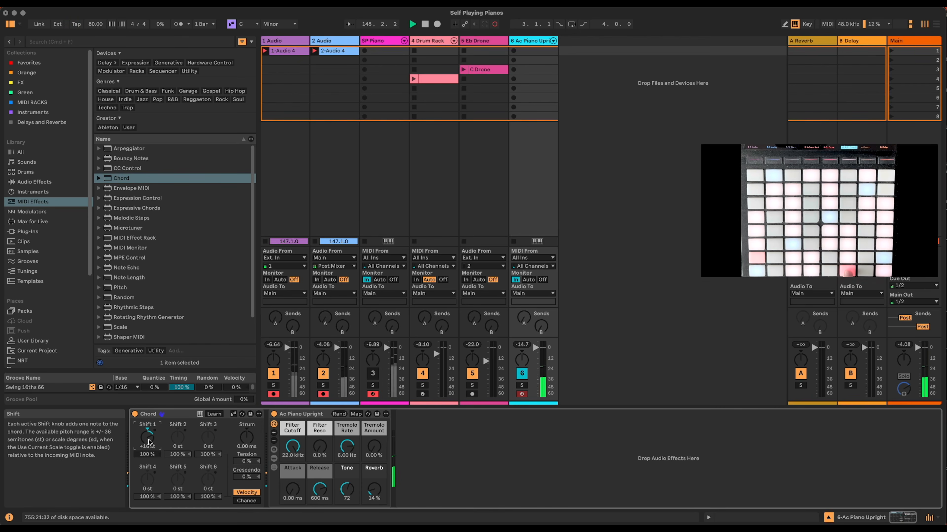
click(465, 470)
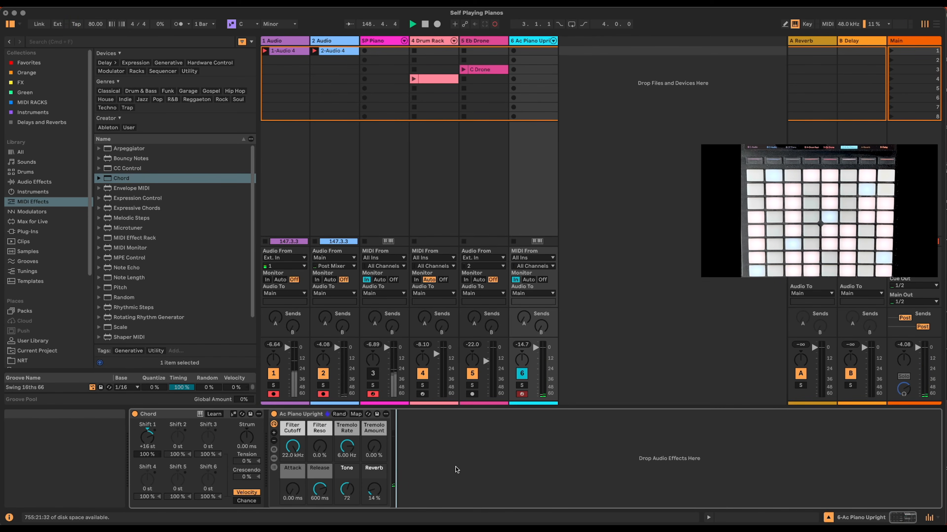
Insert the Scale MIDI effect between Chord and the upright piano and set its scale to Minor.
drag(116, 328, 274, 425)
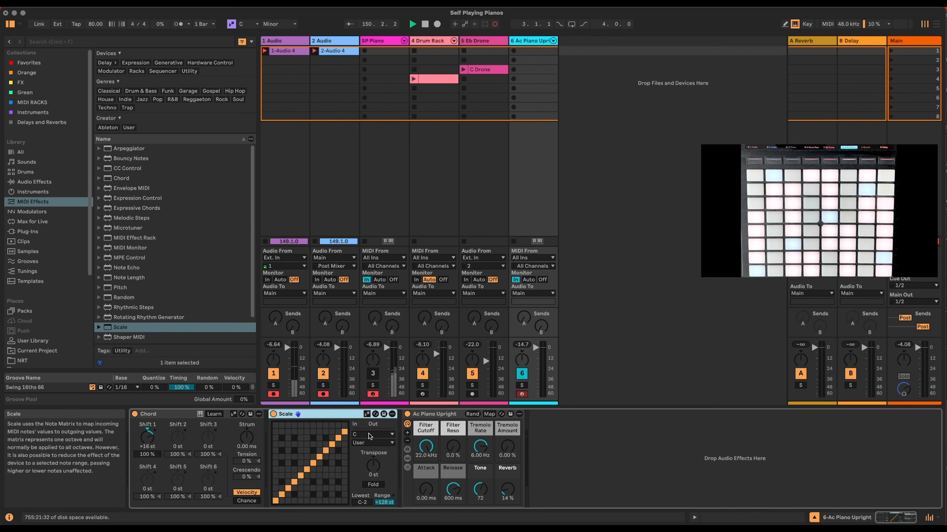
click(373, 443)
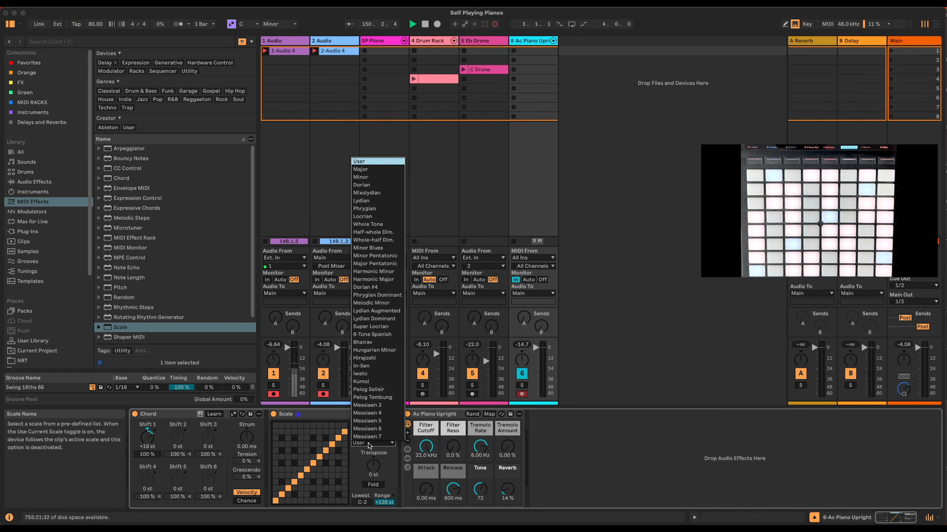
click(370, 179)
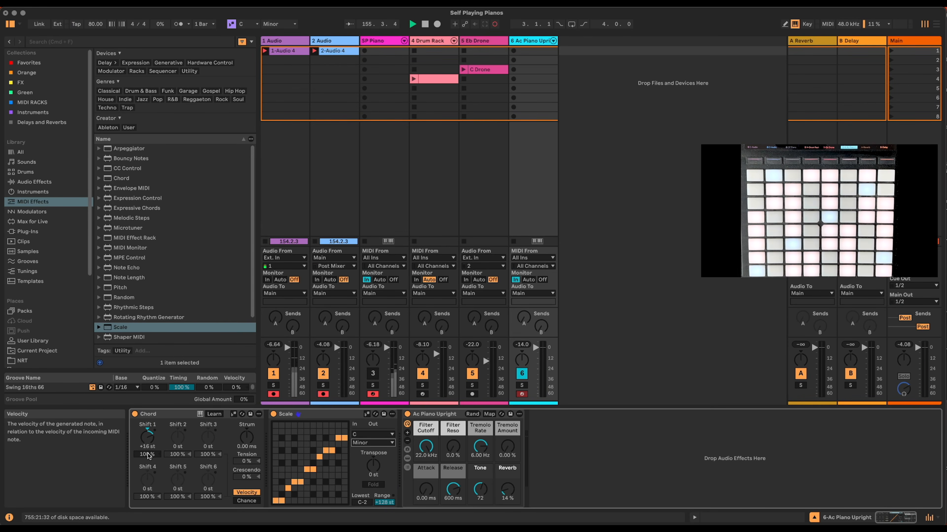
Try Chord's Shift 1 chance at 0% and 23%, reset it to its default and return to the velocity amounts.
click(246, 501)
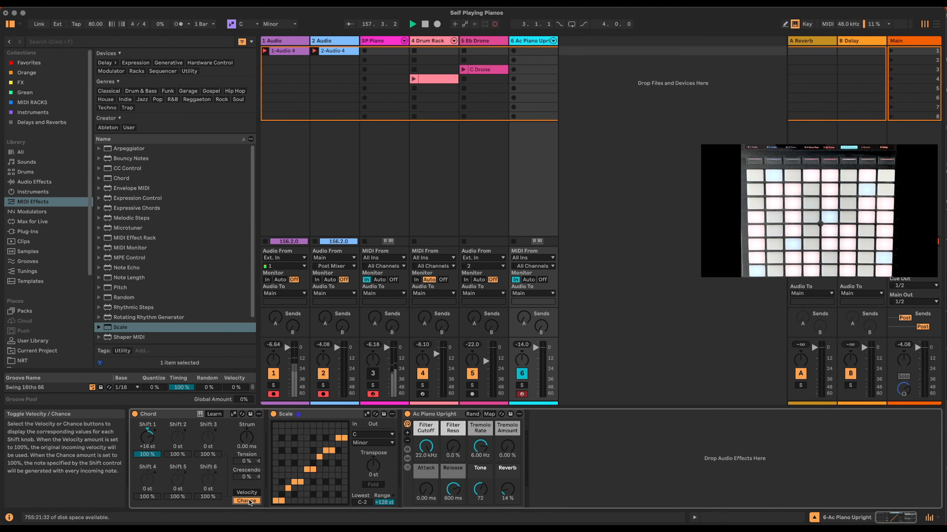
drag(154, 455, 154, 492)
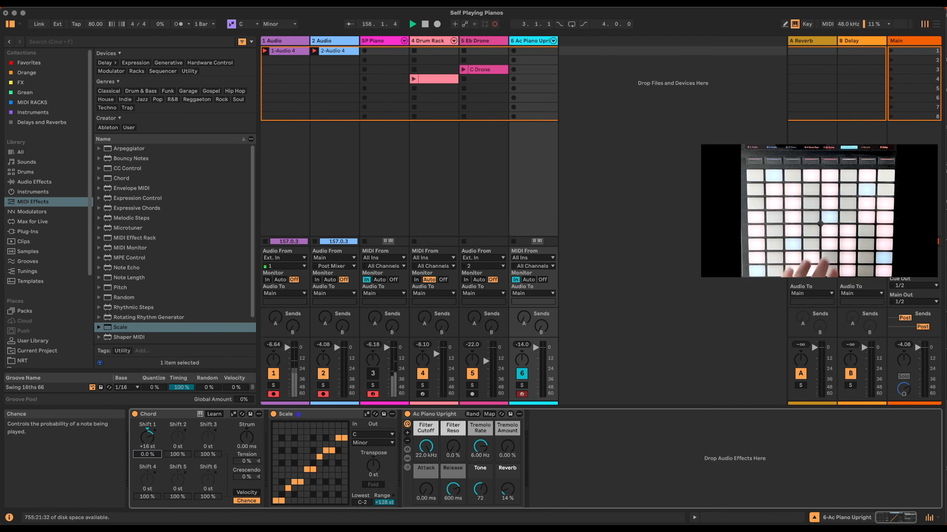
drag(154, 456, 154, 447)
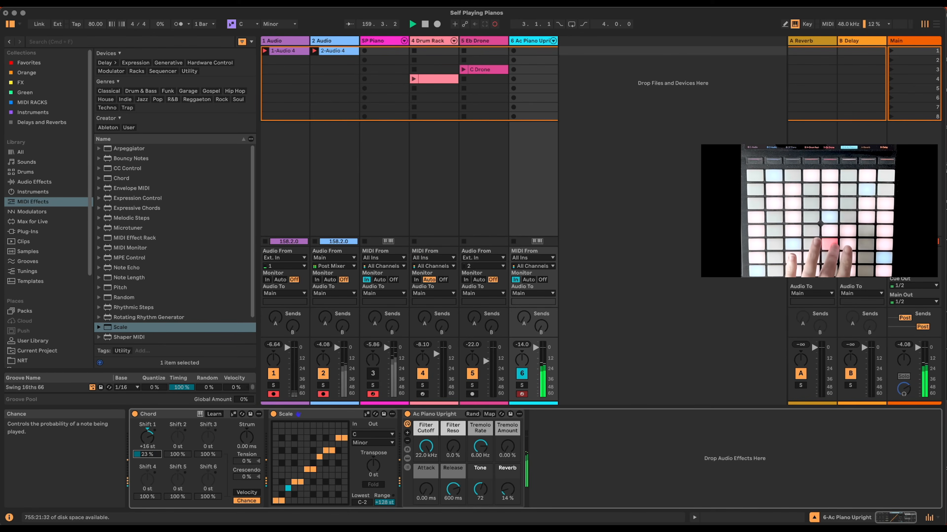
key(Delete)
click(247, 492)
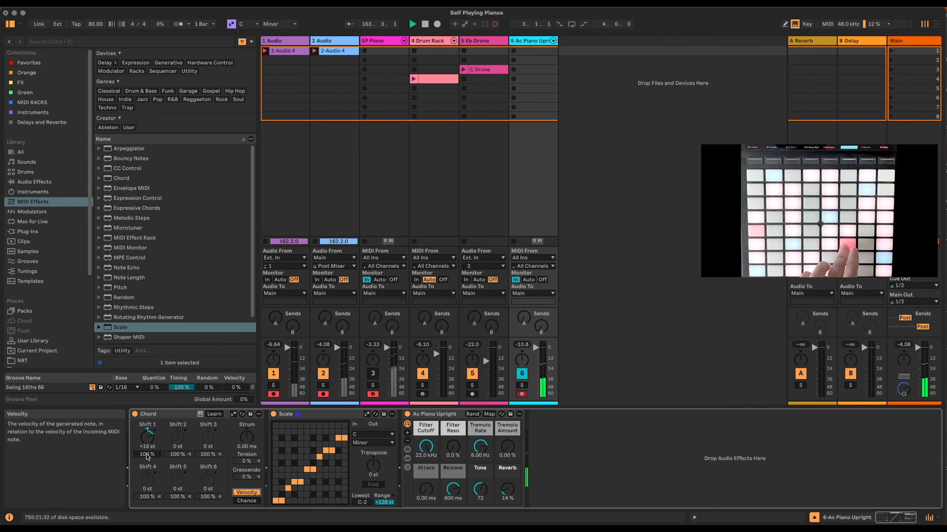
Test low and high velocities for Chord's Shift 1 note, ending at 128%, and group Chord into a MIDI Effect Rack.
drag(148, 456, 148, 518)
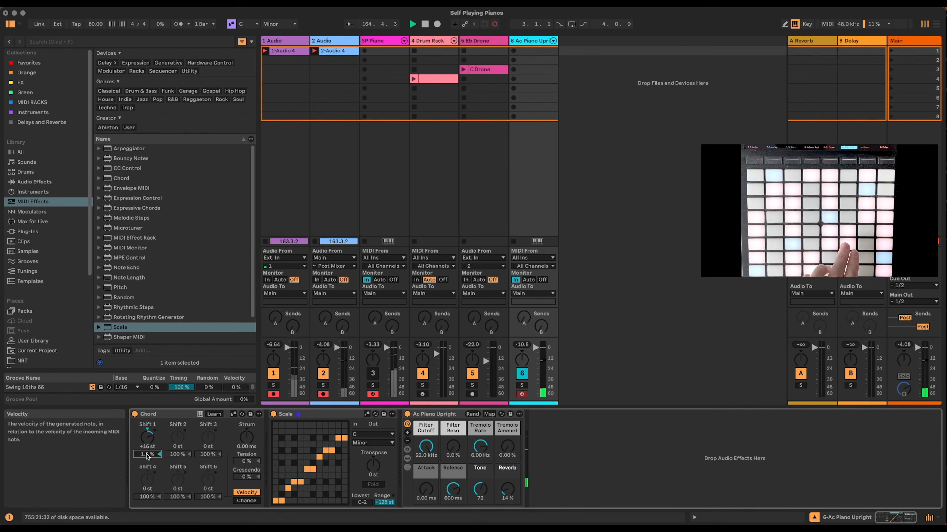
drag(148, 456, 148, 410)
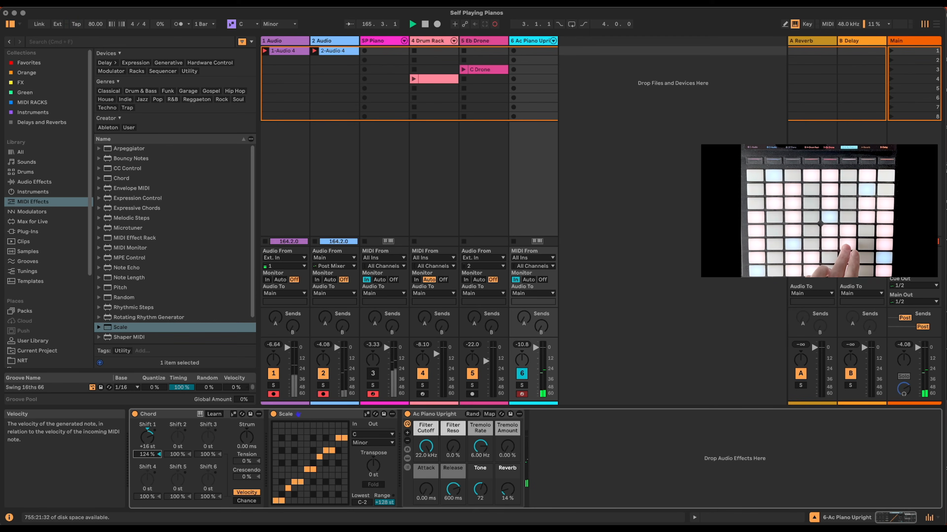
drag(147, 456, 147, 453)
click(169, 416)
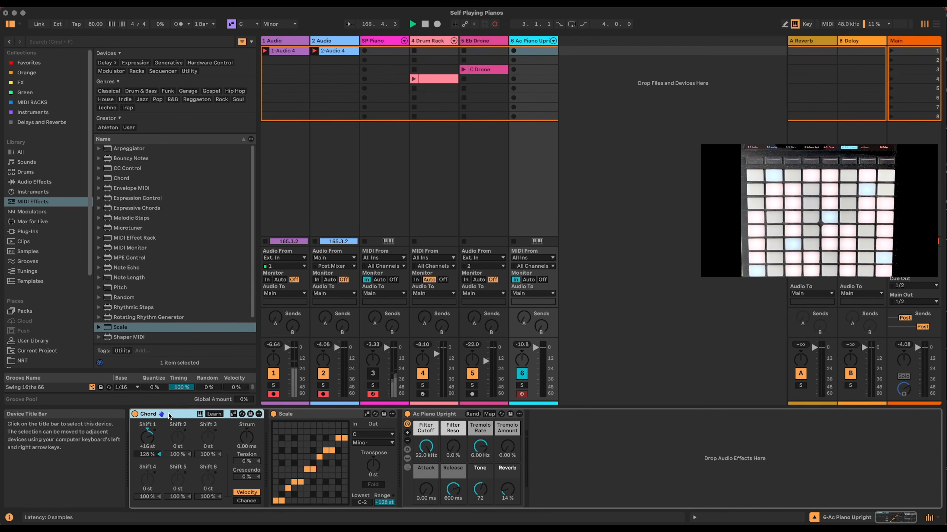
key(super+g)
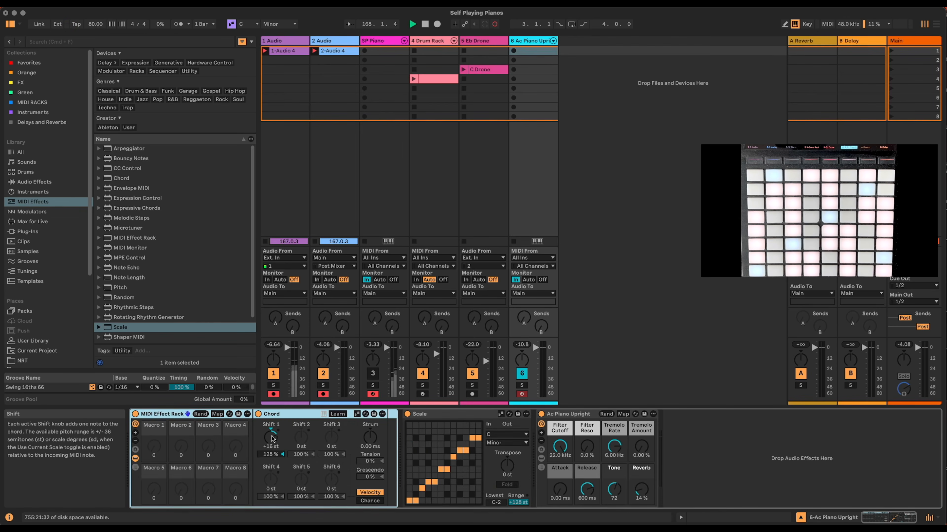
Map Chord's Shift 1 to the rack's Macro 1 and limit its range to 0 to +24 st.
right_click(271, 435)
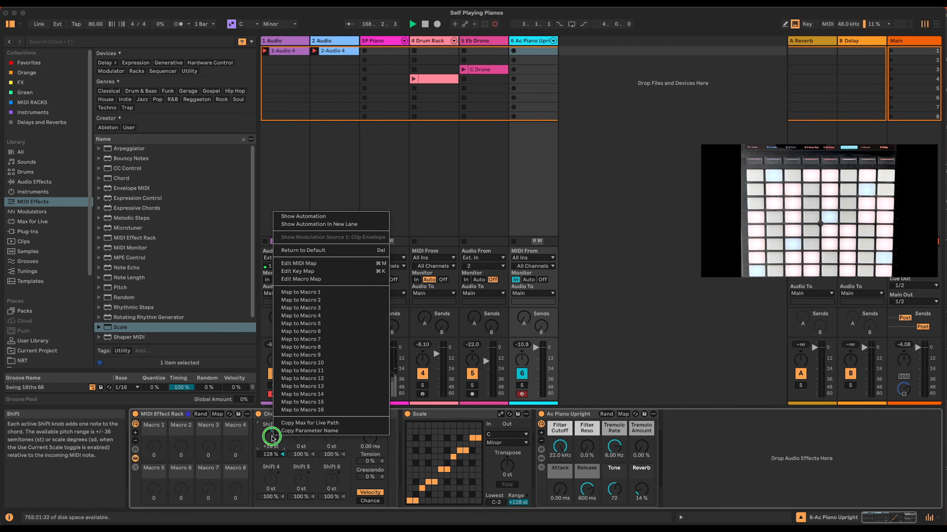
click(327, 293)
click(216, 414)
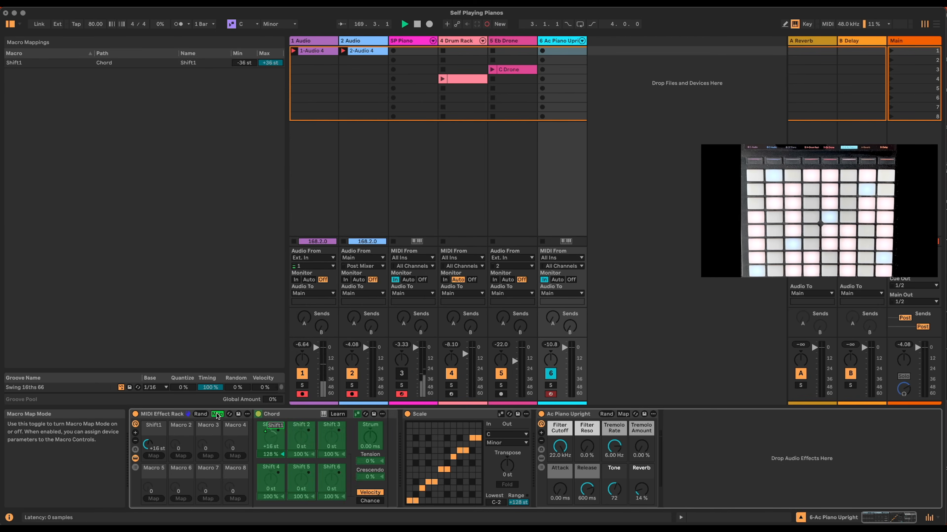
click(244, 63)
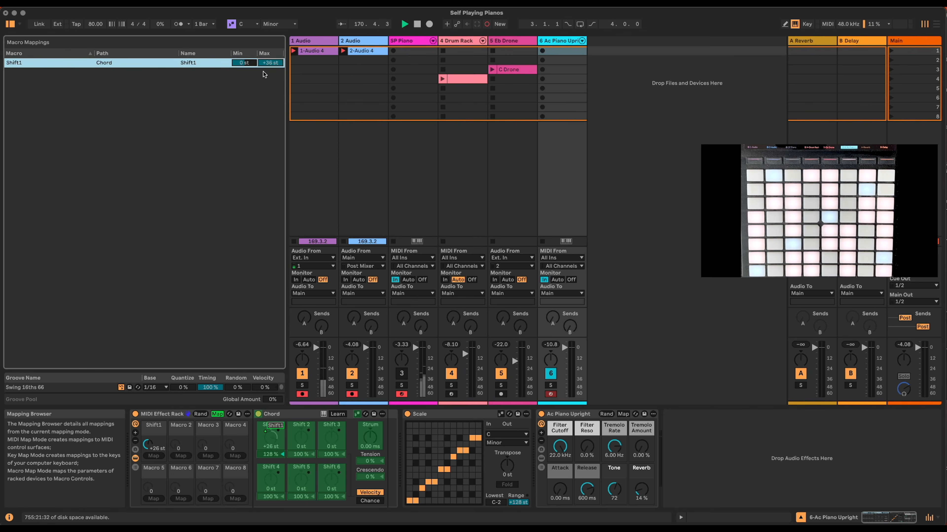
text(24)
key(Return)
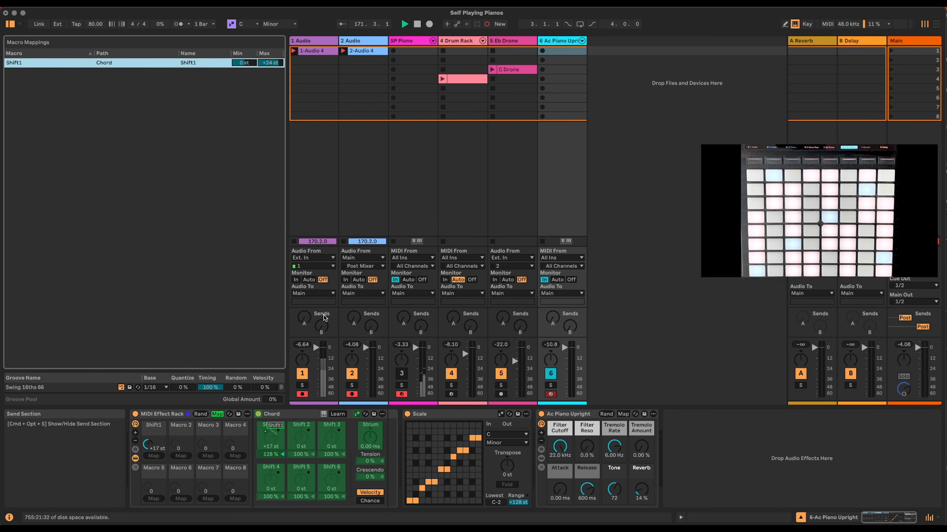
click(218, 413)
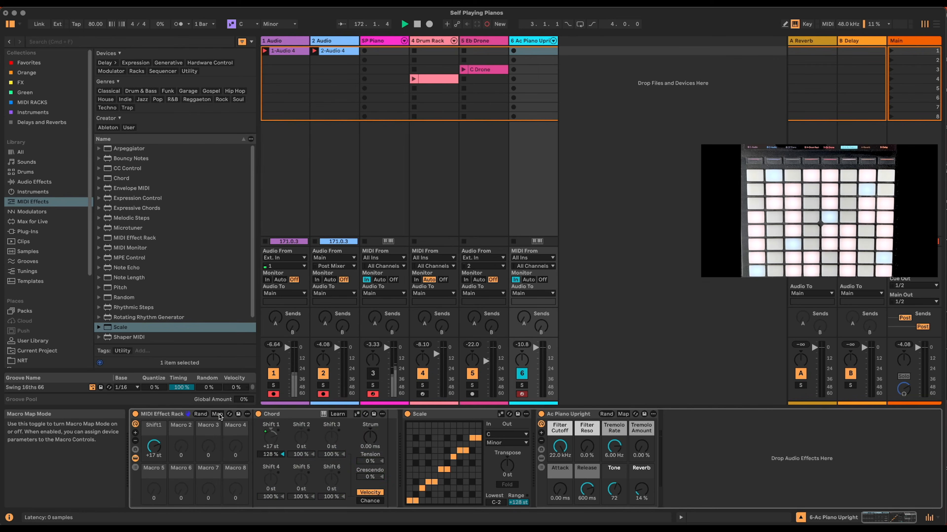
Map Chord's Shift 1 velocity amount to Macro 2 and rename that macro Weighting.
right_click(265, 455)
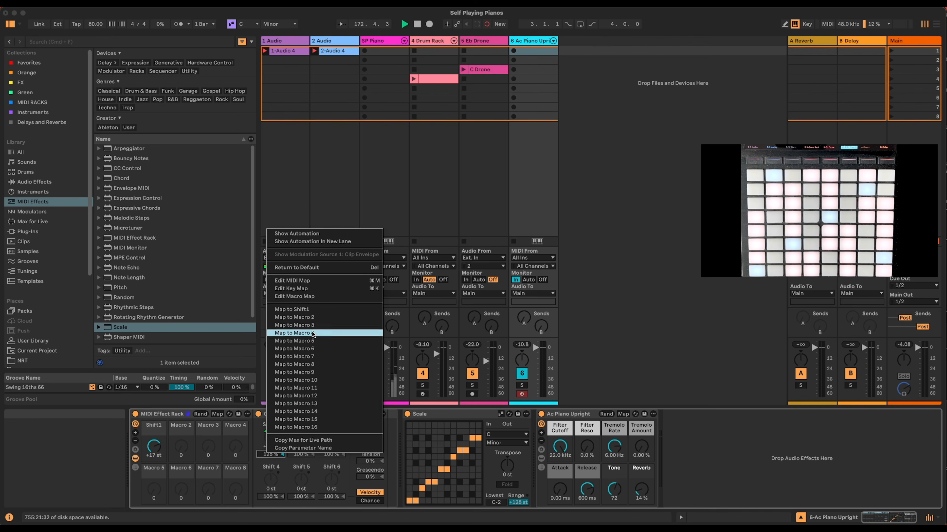
click(314, 318)
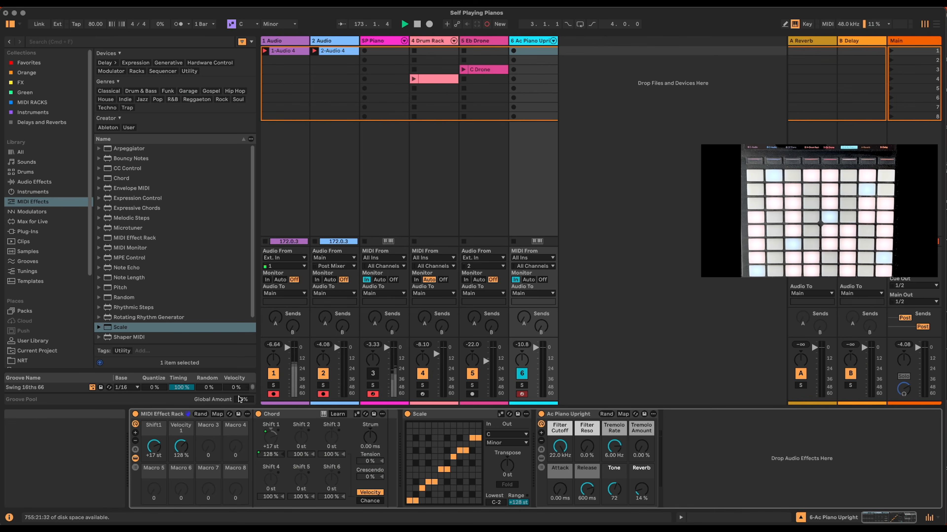
click(177, 431)
text(Weighting)
key(Return)
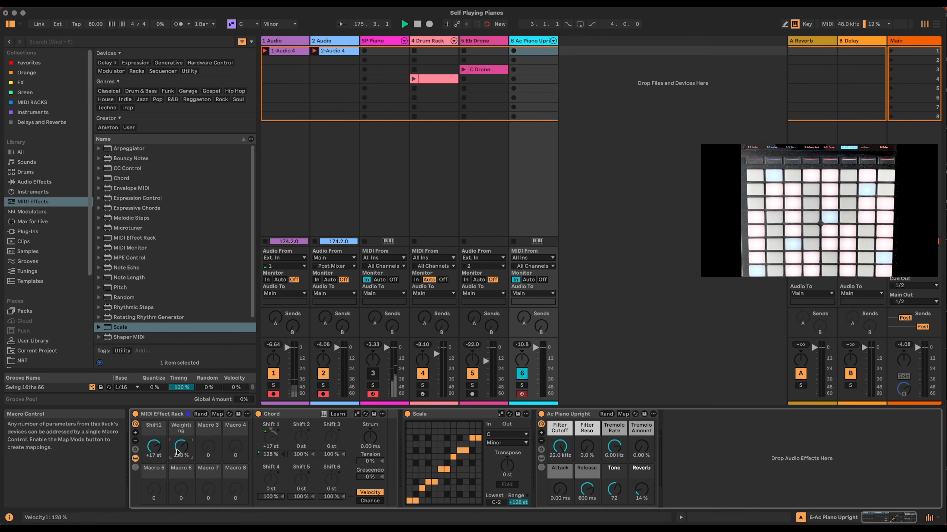
Reduce the MIDI Effect Rack's visible macros to Shift1 and Weighting.
click(135, 443)
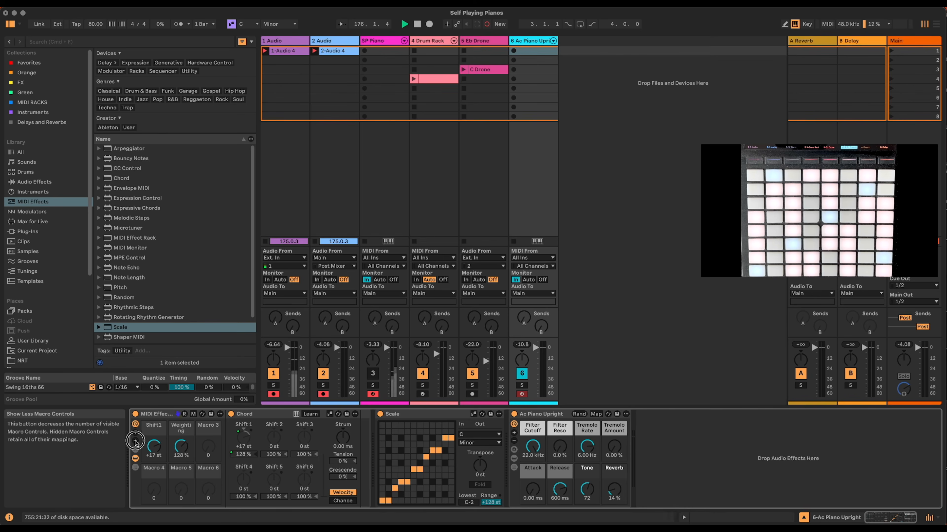
click(135, 443)
click(135, 443)
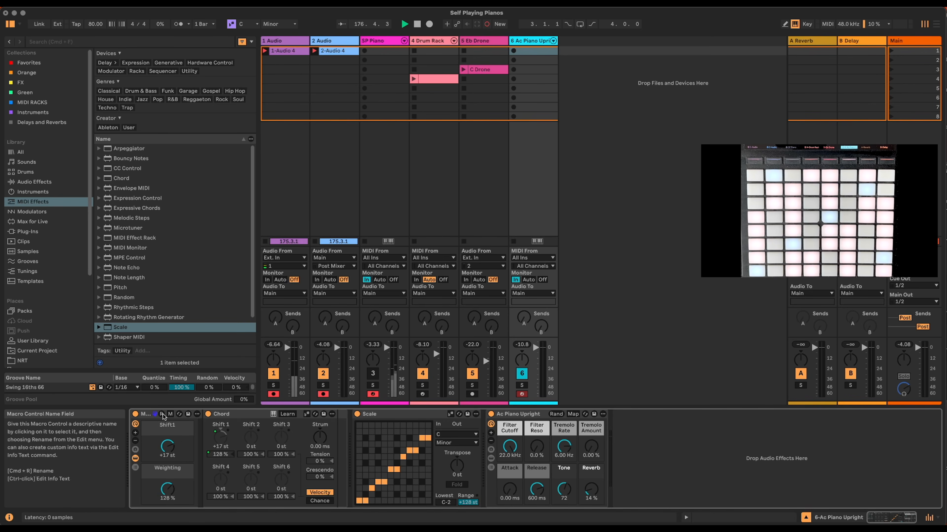
Group the MIDI Effect Rack, Scale and Ac Piano Upright into an Instrument Rack and rename its chain Main Voice.
click(147, 414)
shift+click(513, 416)
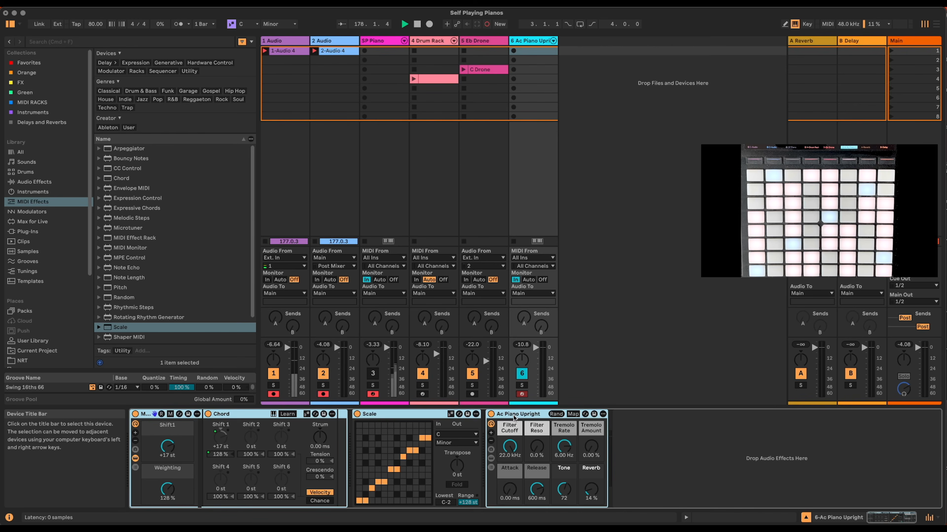
key(super+g)
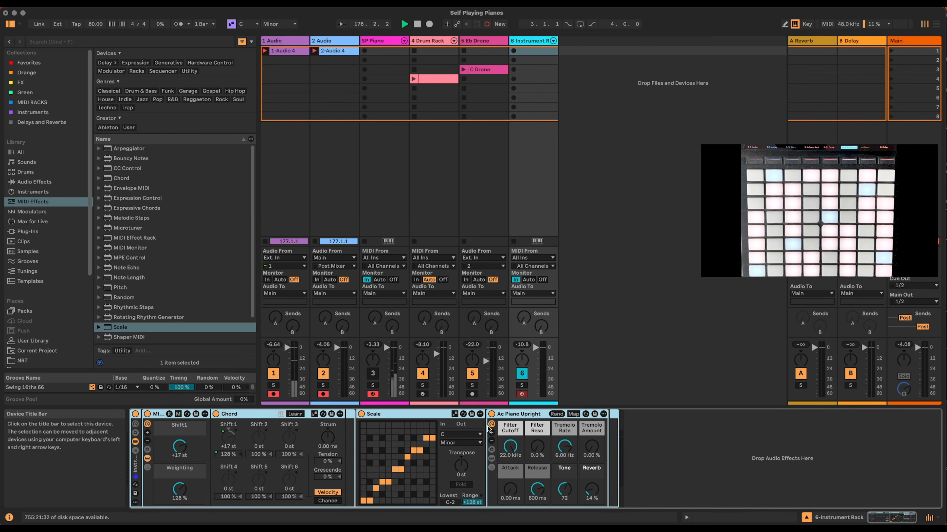
click(135, 451)
click(190, 471)
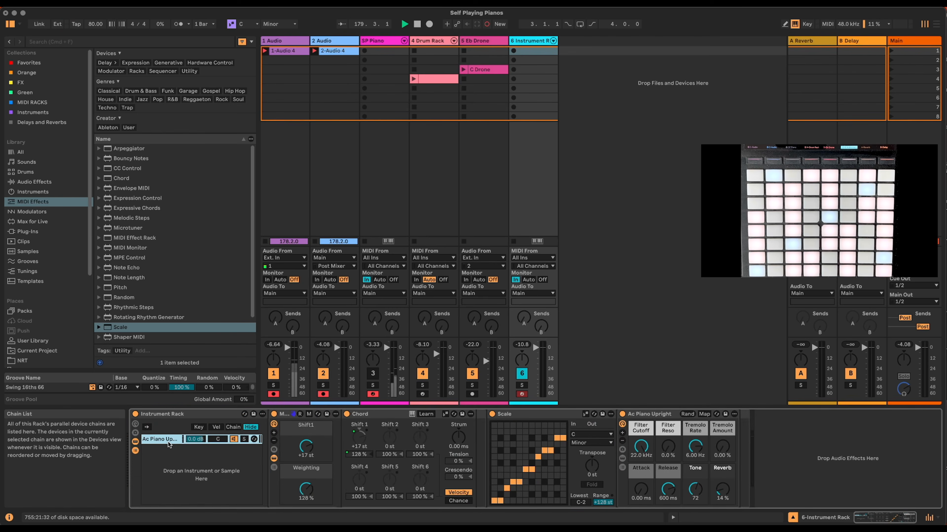
key(super+r)
text(Main Voice)
Find the Ac Piano Upright preset, add it as a second chain in the Instrument Rack and deactivate the Main Voice chain.
click(51, 192)
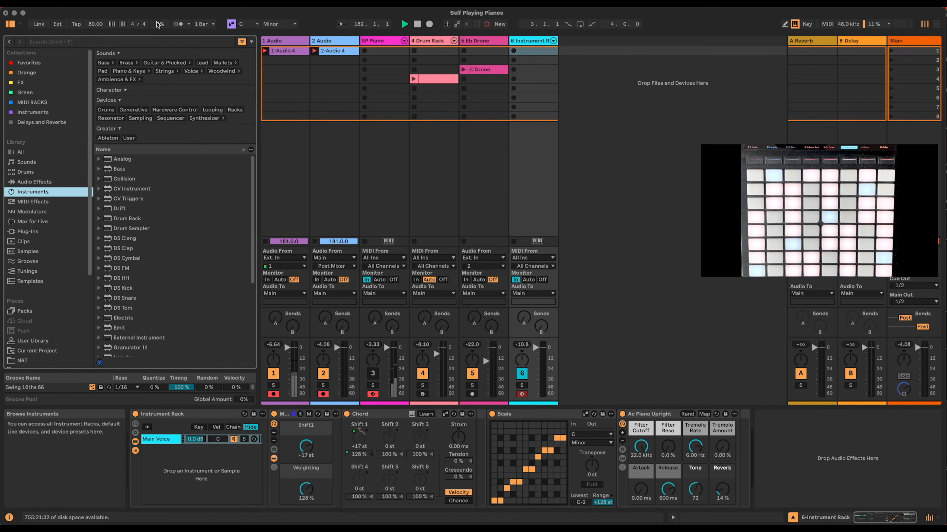
click(164, 41)
text(pian)
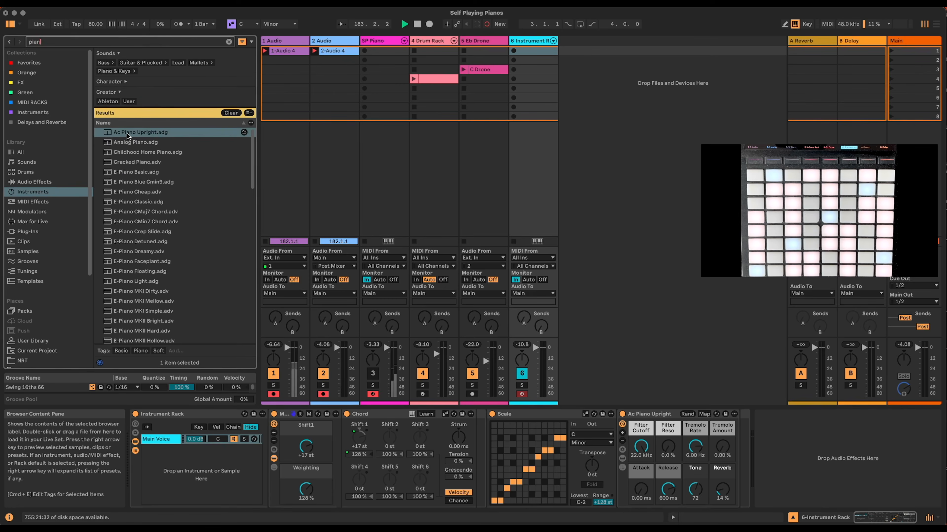
drag(127, 136, 201, 457)
click(234, 440)
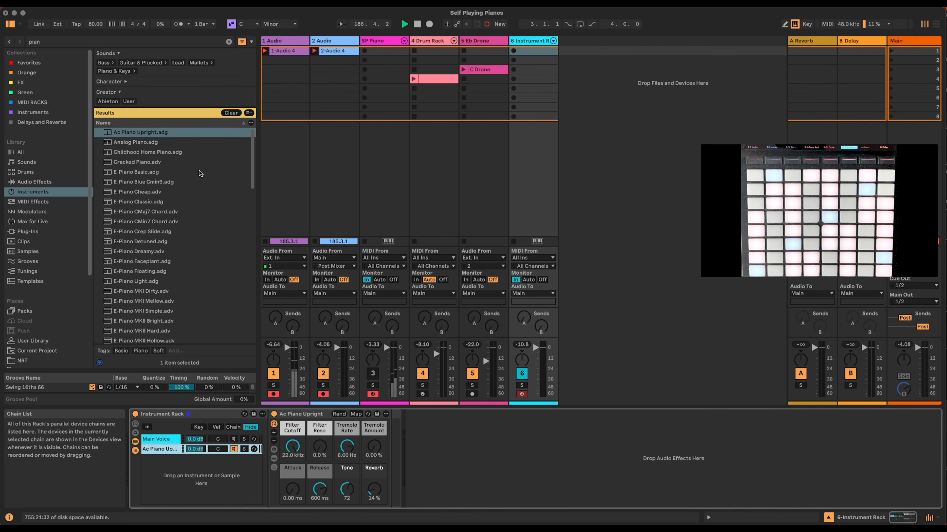
Insert Chord before the piano in the second chain and set Shifts 1, 2 and 3 to +2, +3 and +4 st.
click(228, 43)
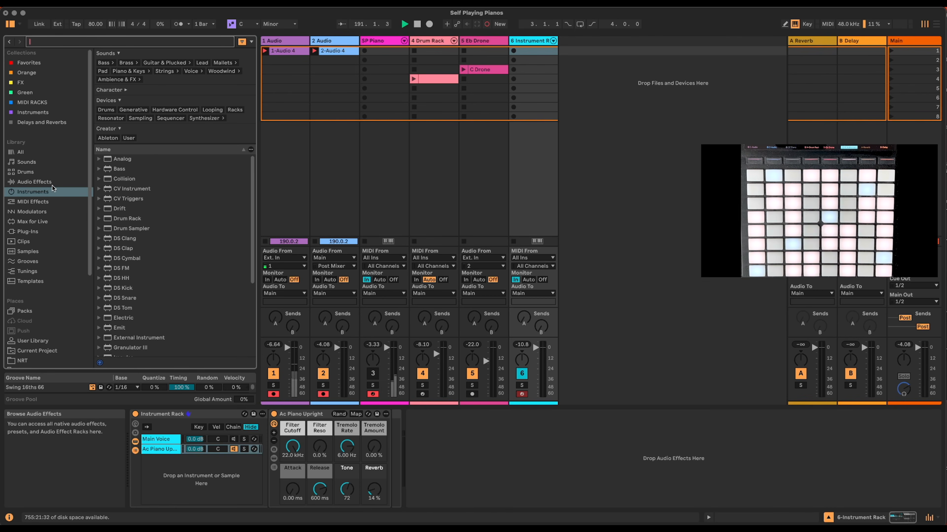
click(54, 201)
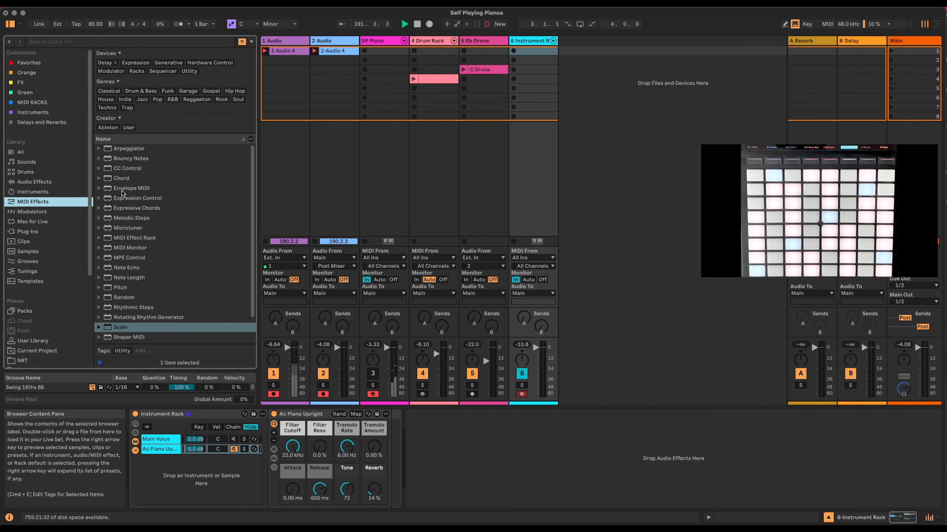
click(118, 178)
drag(237, 332, 354, 436)
key(Up)
key(Up)
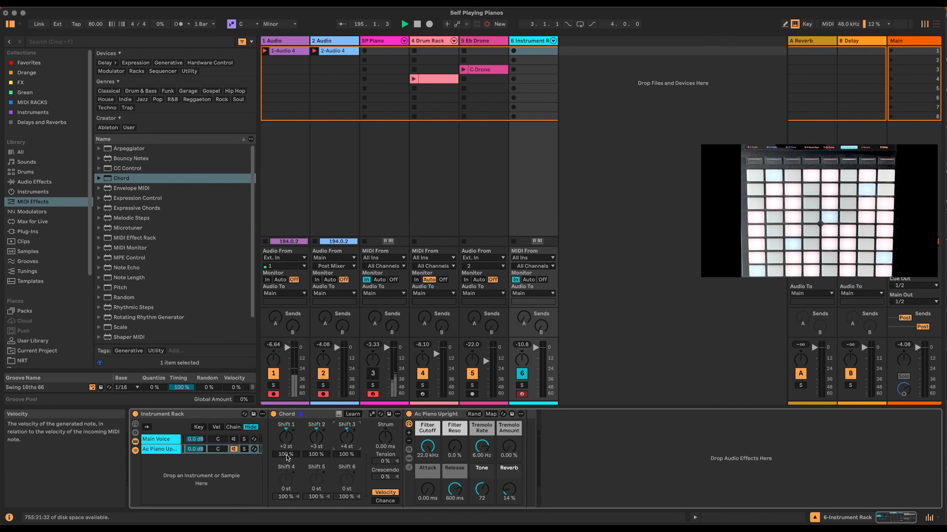
Insert an Arpeggiator and a Scale effect set to Minor between Chord and the piano in the second chain.
drag(125, 153, 404, 432)
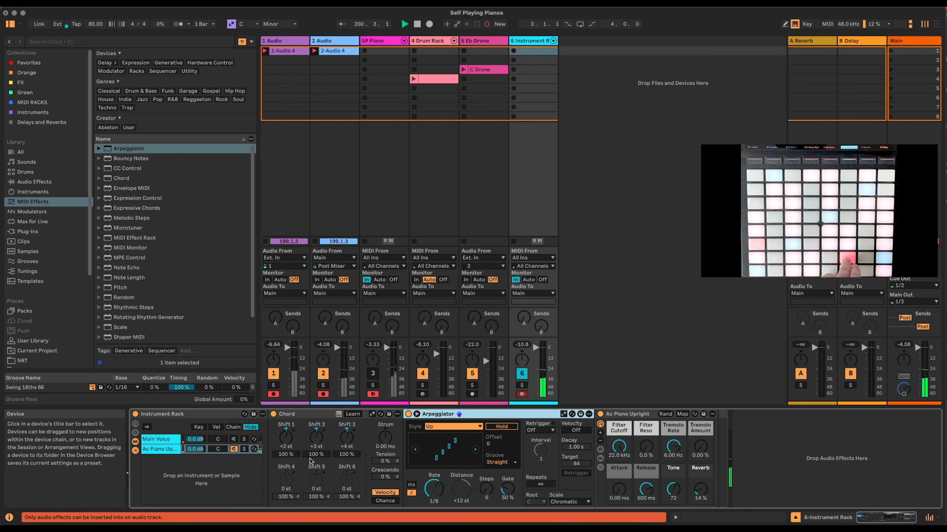
drag(120, 327, 596, 431)
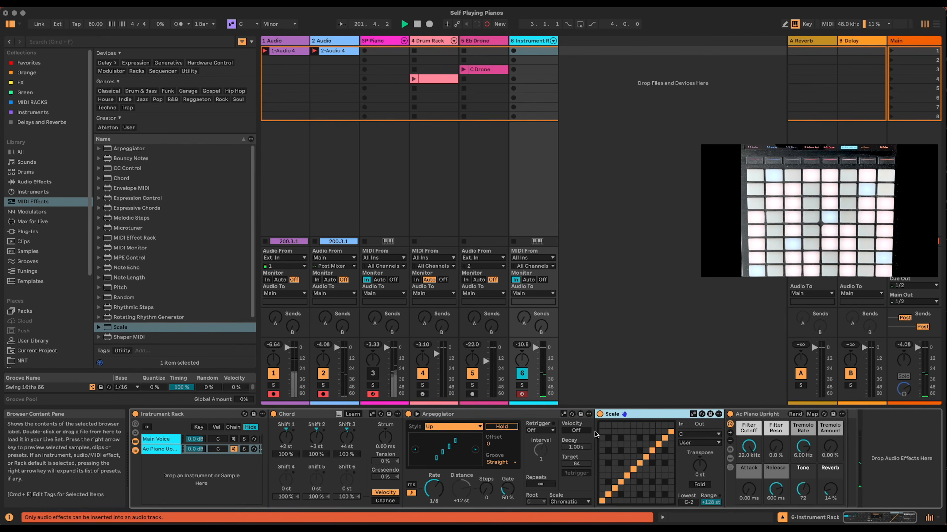
click(697, 443)
click(688, 177)
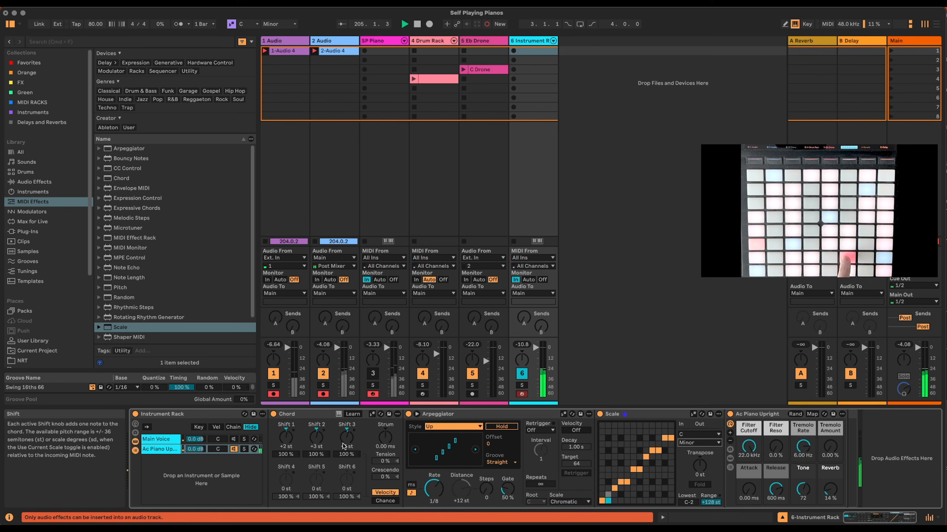
Set Chord's Shift 2 to +4 st and Shift 3 to +5 st in the second chain.
drag(316, 437, 350, 432)
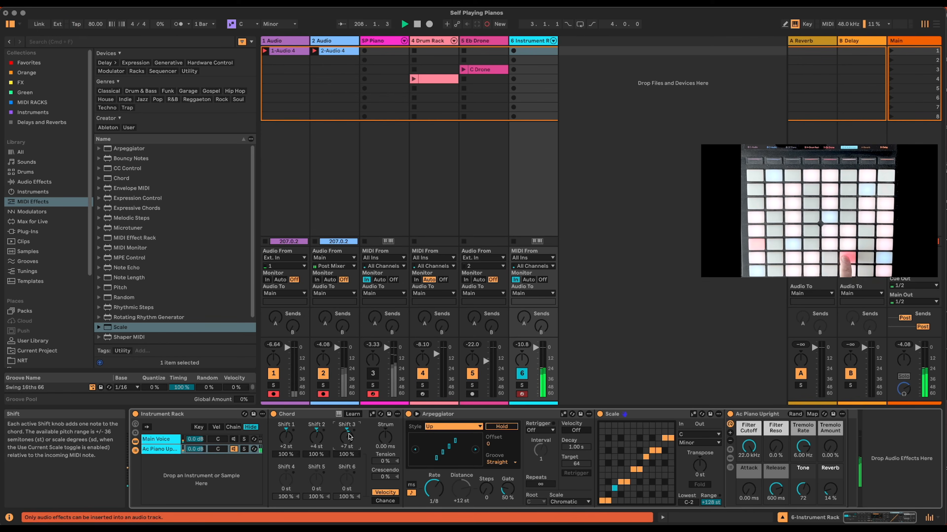
drag(350, 437, 350, 439)
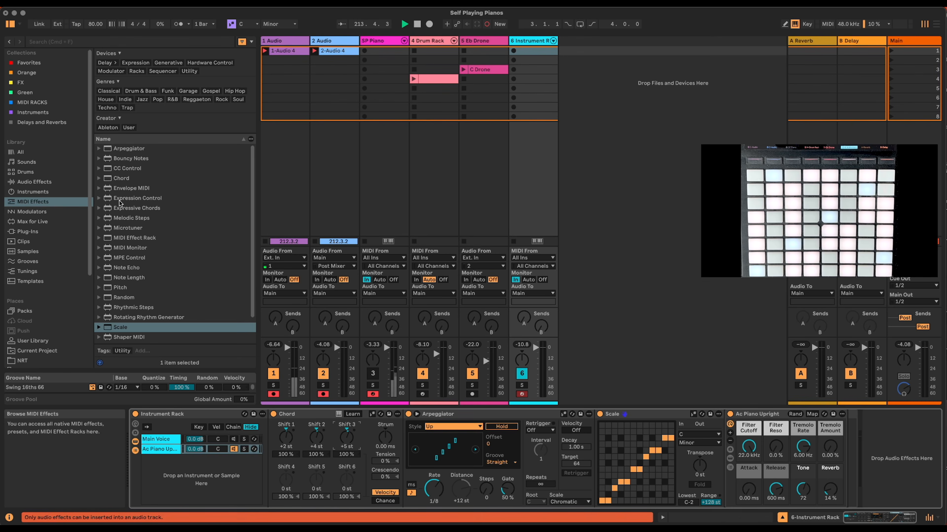
Insert Expression Control before Chord and map its first slot to Shift 1, with Random source at 100%, Lin smoothing and 26% output range.
drag(124, 200, 271, 419)
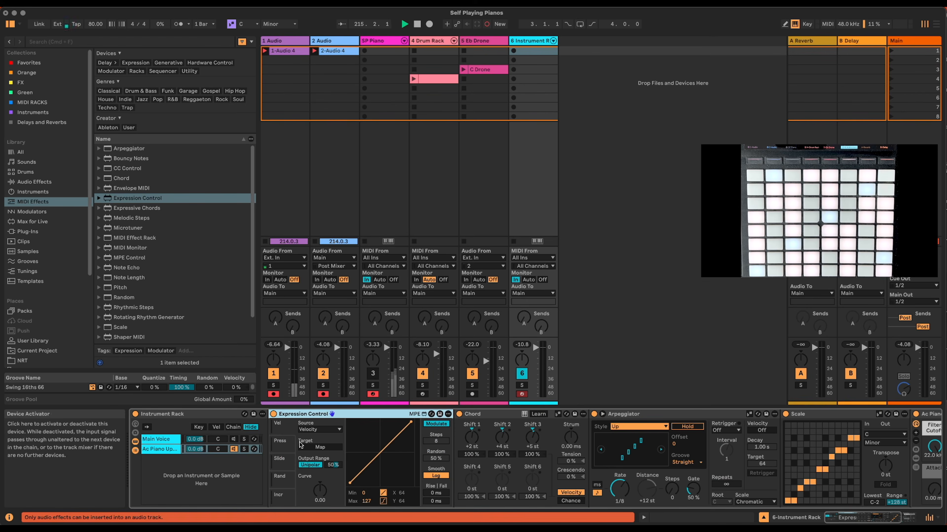
click(312, 431)
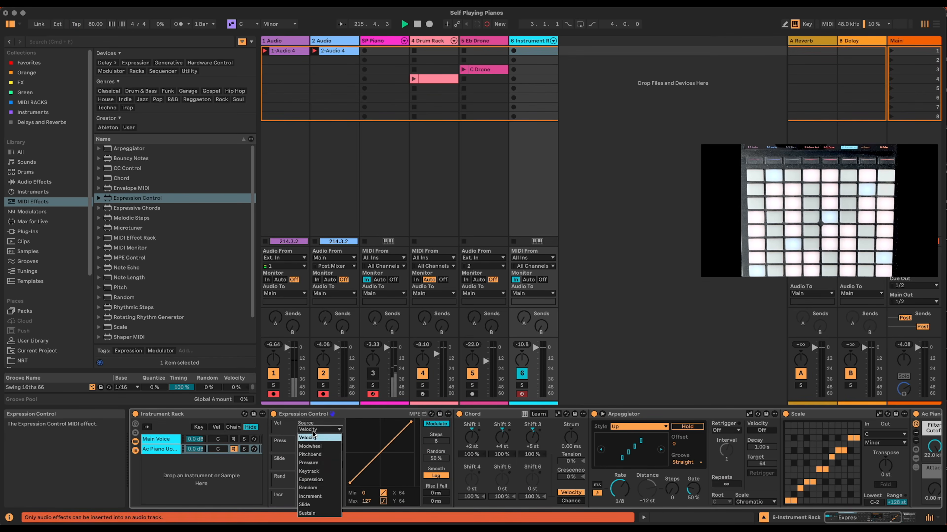
click(321, 490)
drag(426, 460, 427, 443)
click(442, 479)
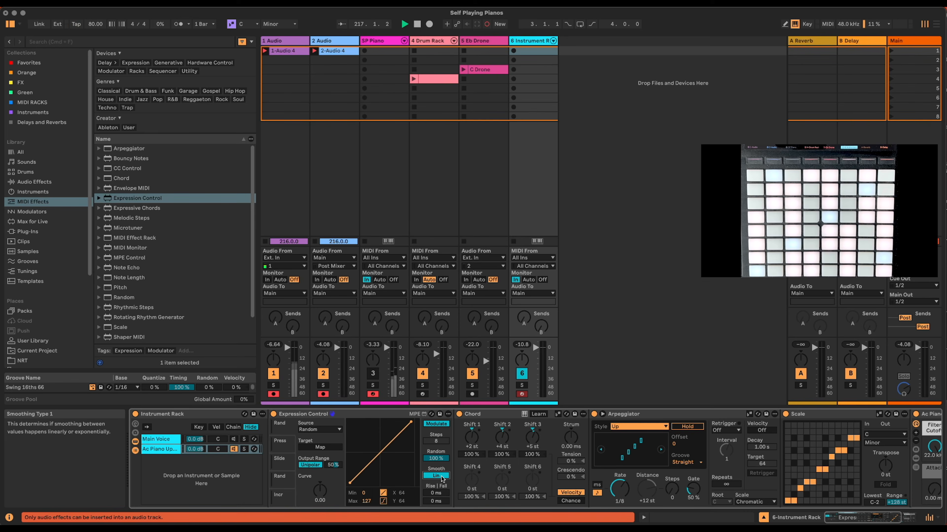
click(319, 448)
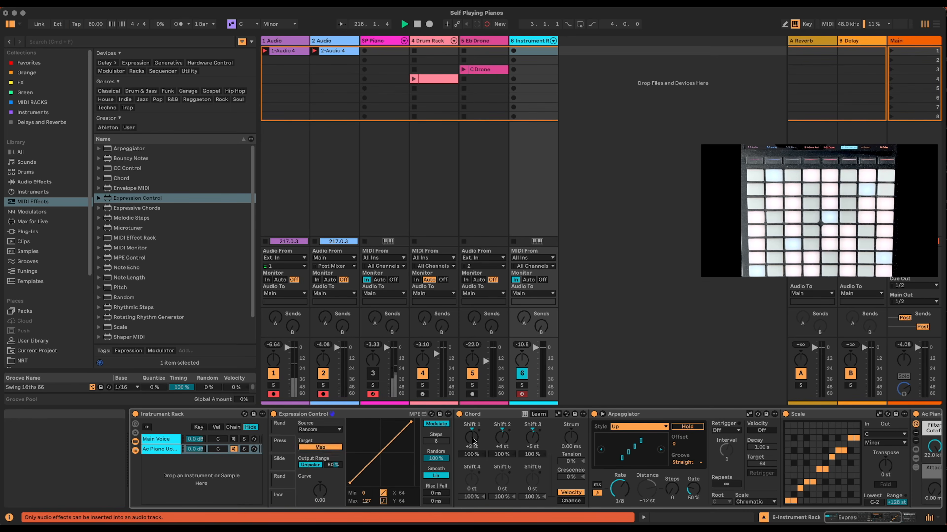
click(473, 438)
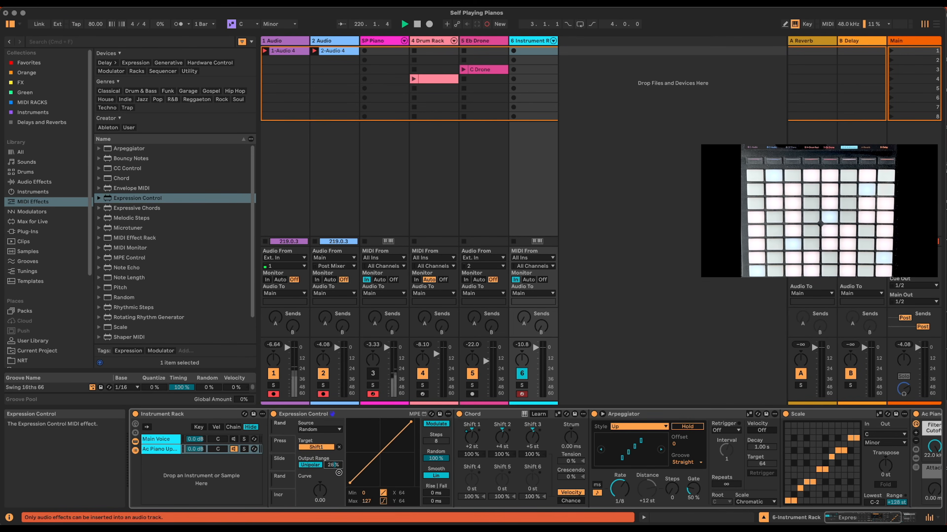
Map Expression Control's second slot to Chord's Shift 2, with Random source at 100%, Lin smoothing and 25% output range.
click(320, 429)
click(309, 463)
click(319, 429)
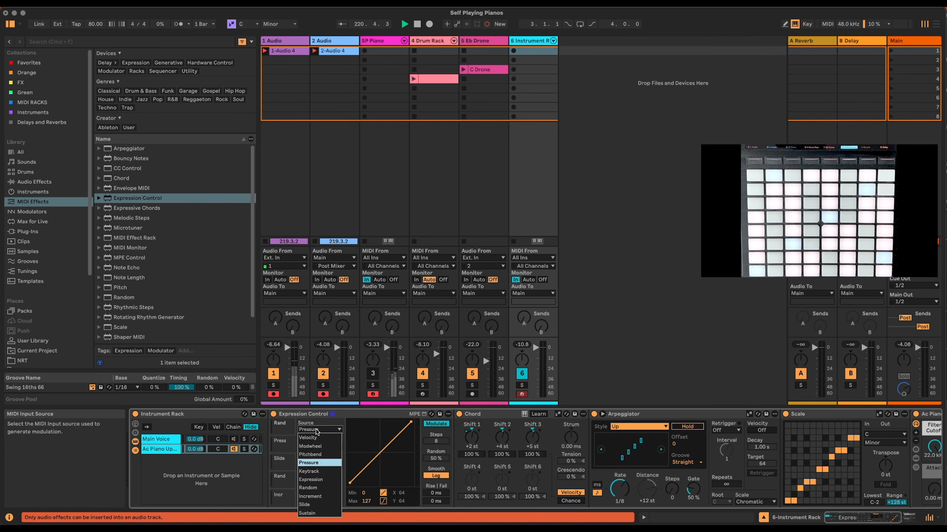
click(308, 488)
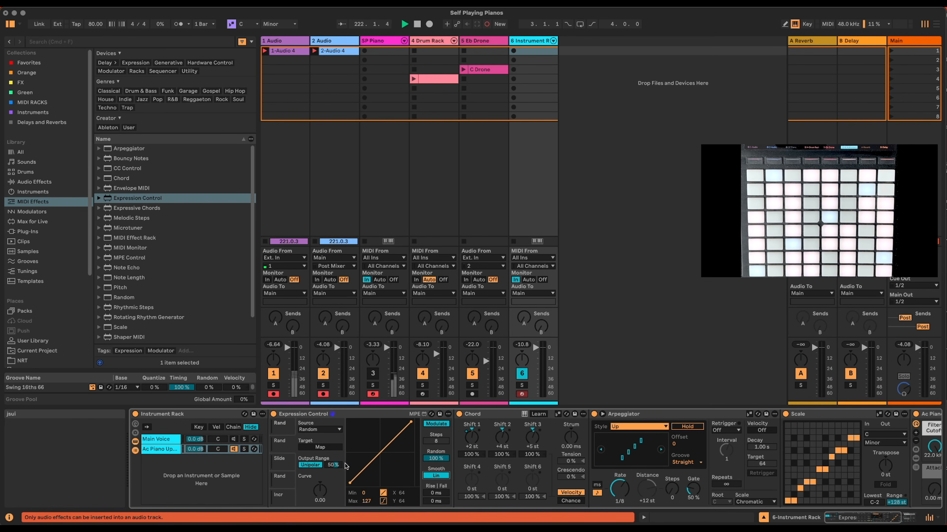
drag(332, 468, 334, 470)
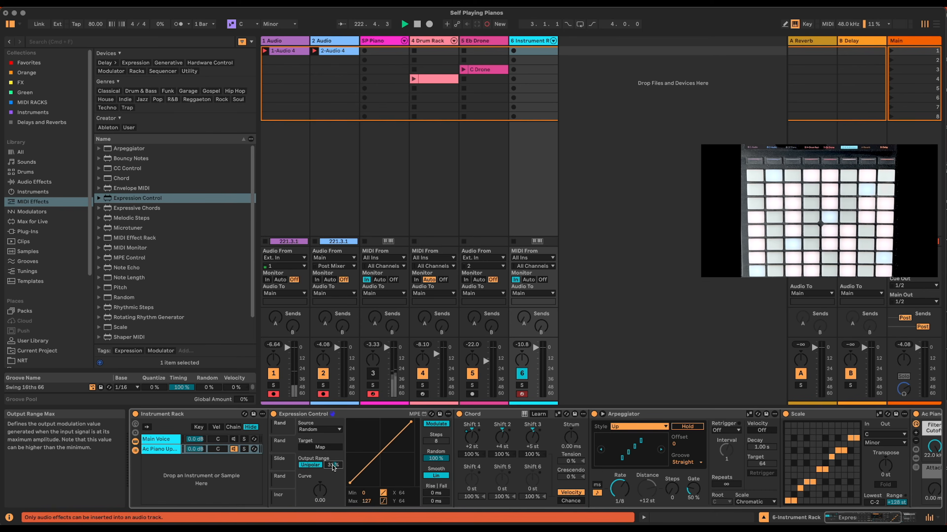
key(Return)
click(325, 448)
click(501, 441)
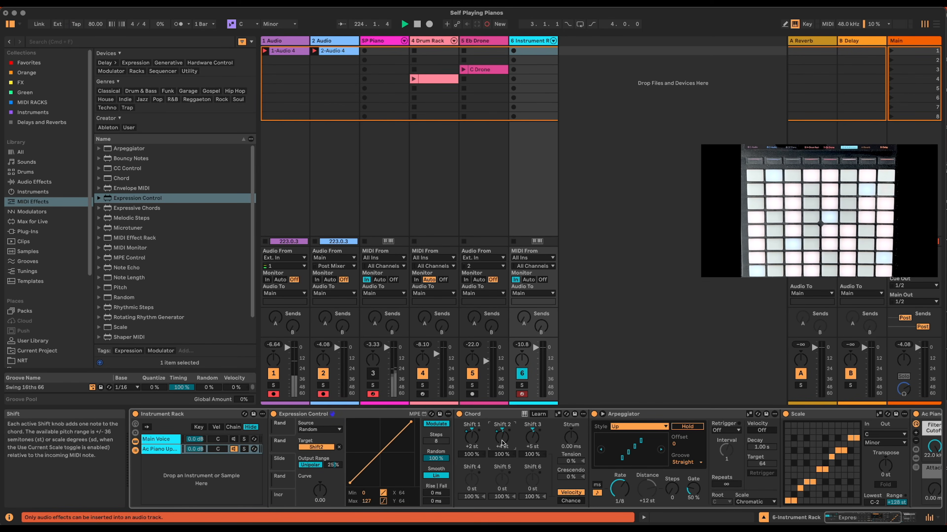
Map Expression Control's third slot to Chord's Shift 3, with Random source at 100%, Lin smoothing and 25% output range.
click(285, 459)
click(318, 430)
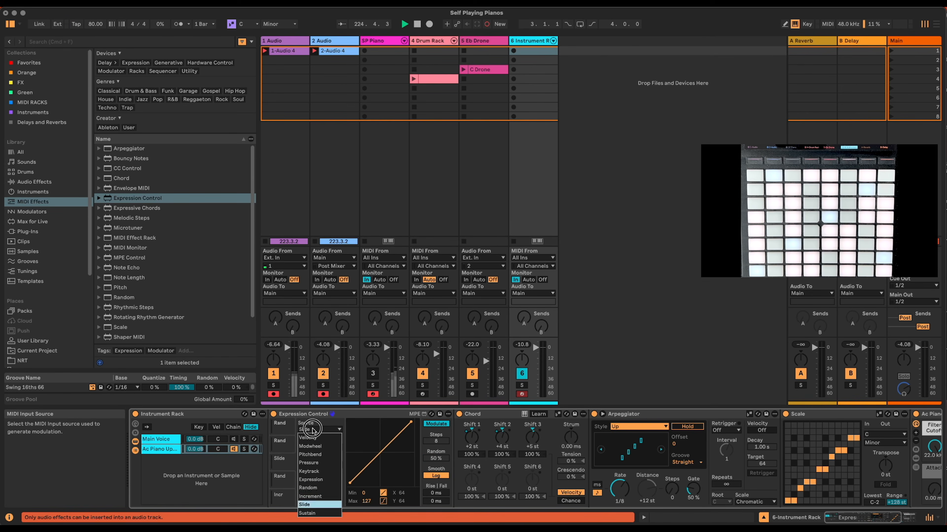
click(324, 489)
drag(428, 459, 426, 406)
click(436, 476)
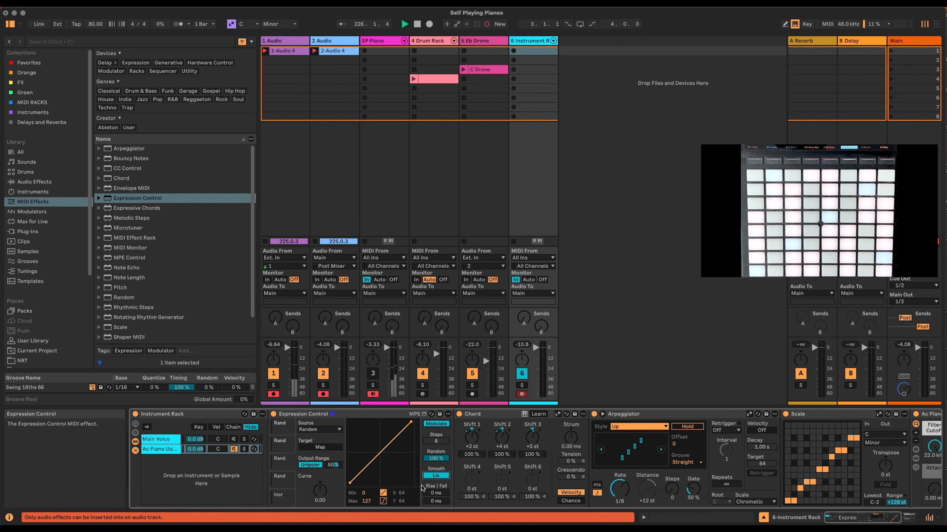
drag(333, 465, 336, 466)
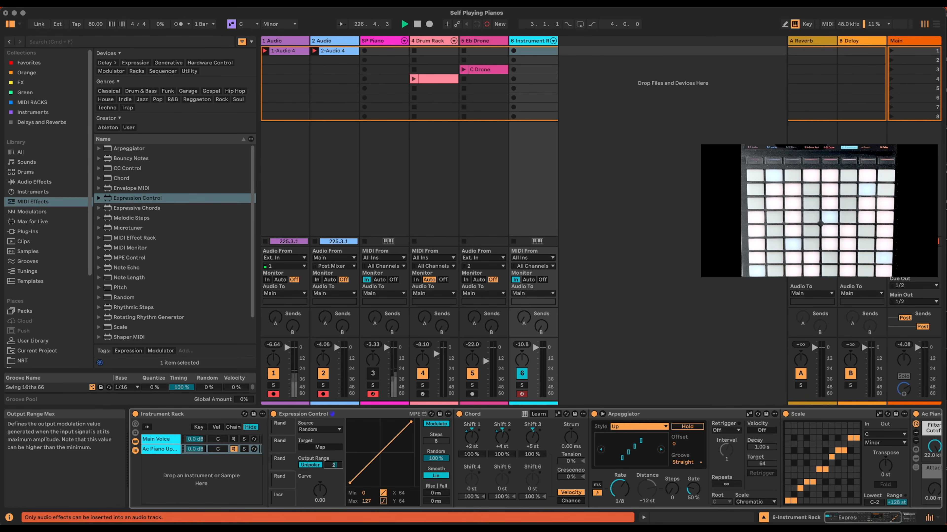
text(25)
key(Return)
click(319, 448)
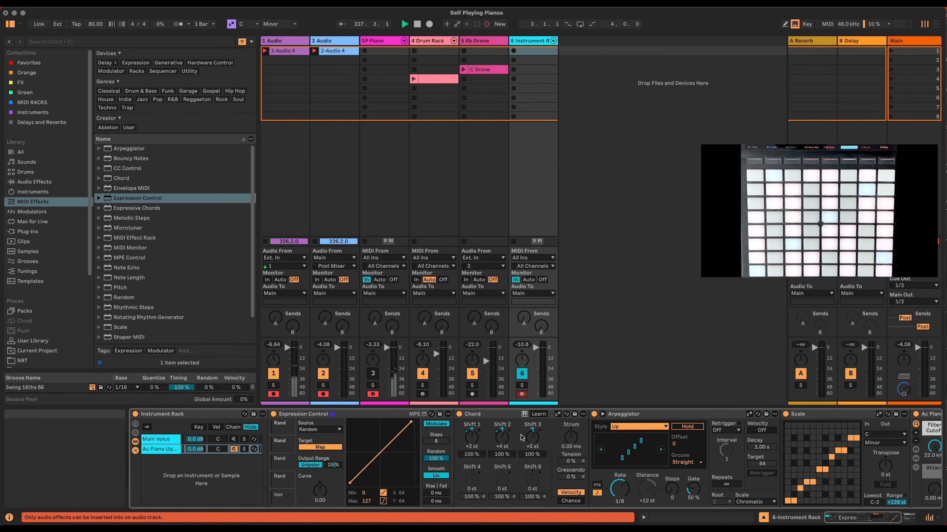
click(530, 437)
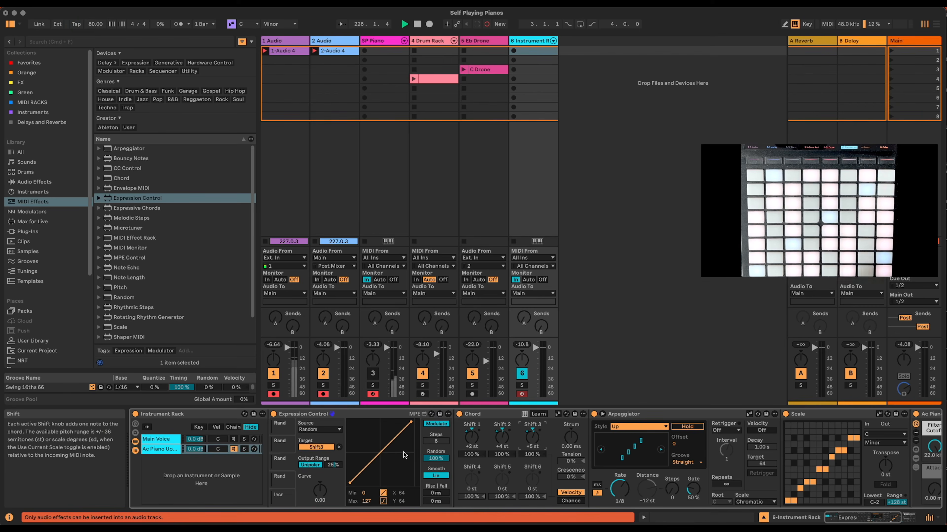
click(283, 445)
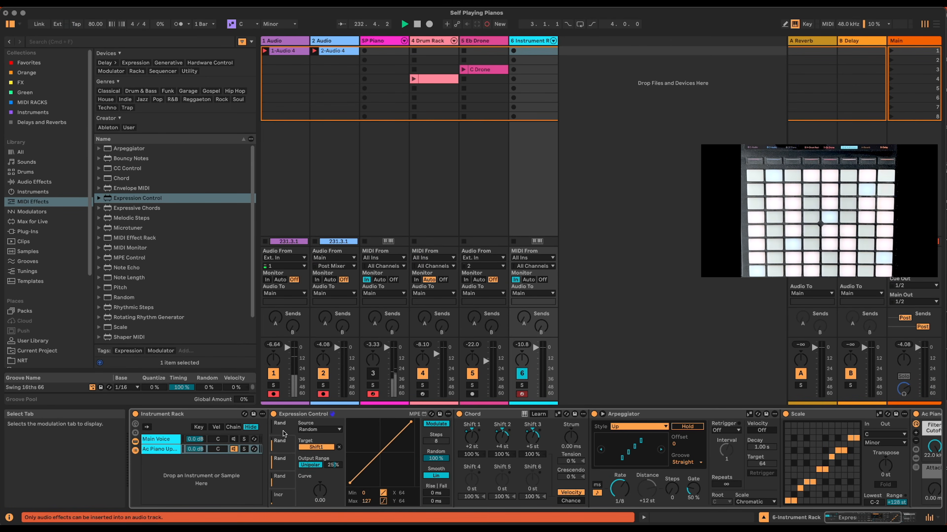
click(301, 416)
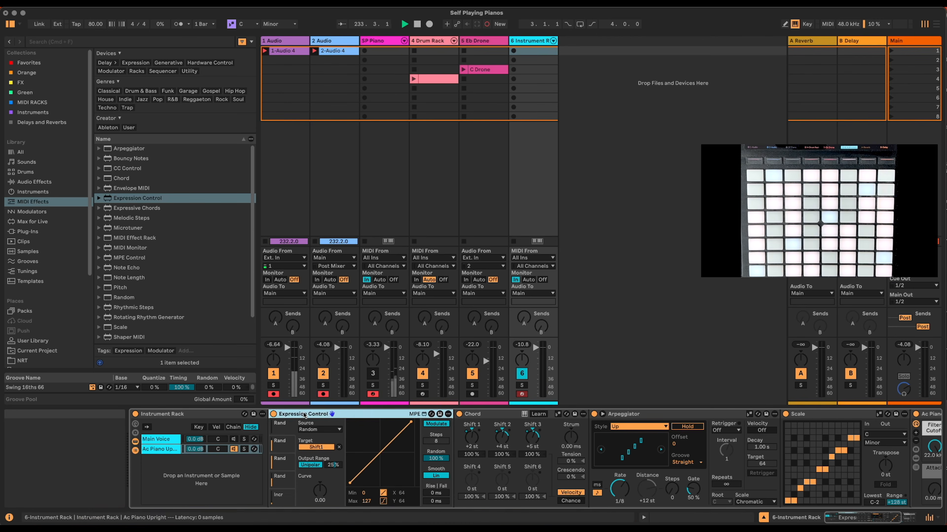
key(super+g)
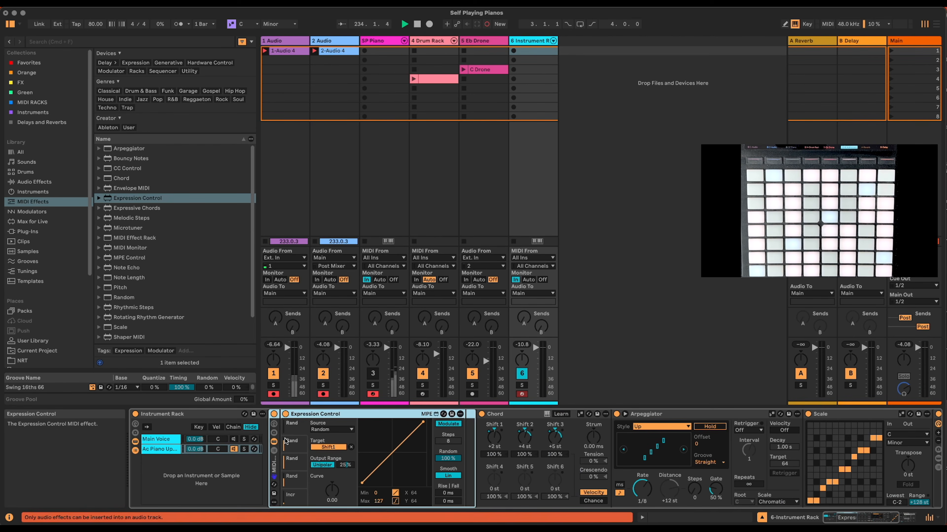
click(274, 425)
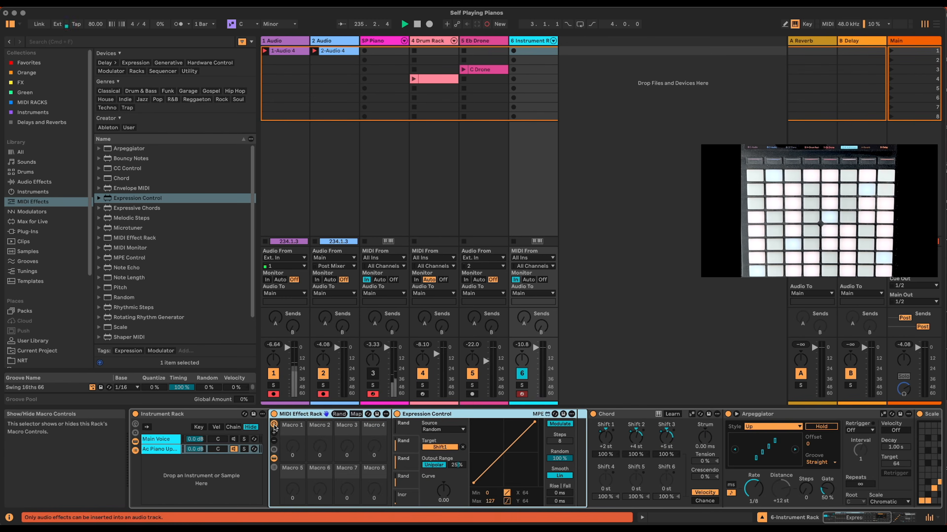
key(super+z)
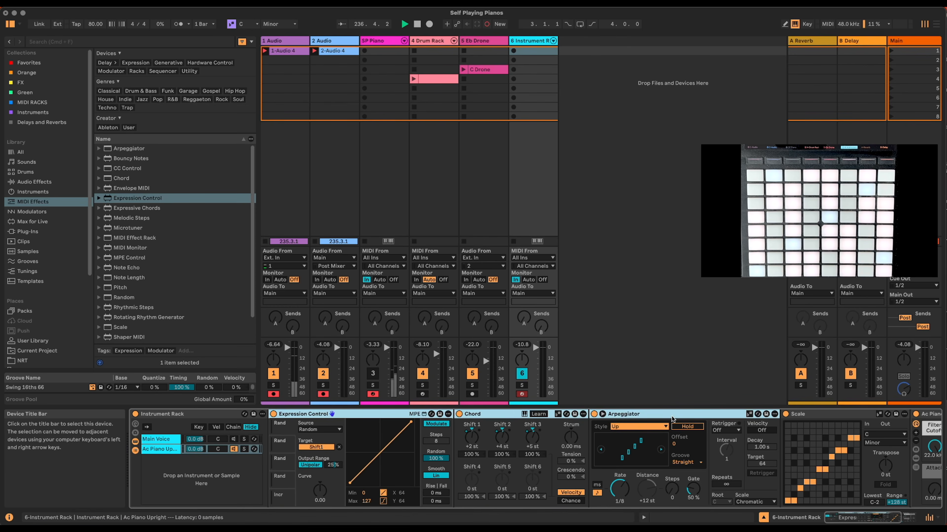
Group Expression Control, Chord and Arpeggiator into one MIDI Effect Rack and show its macro controls.
key(super+g)
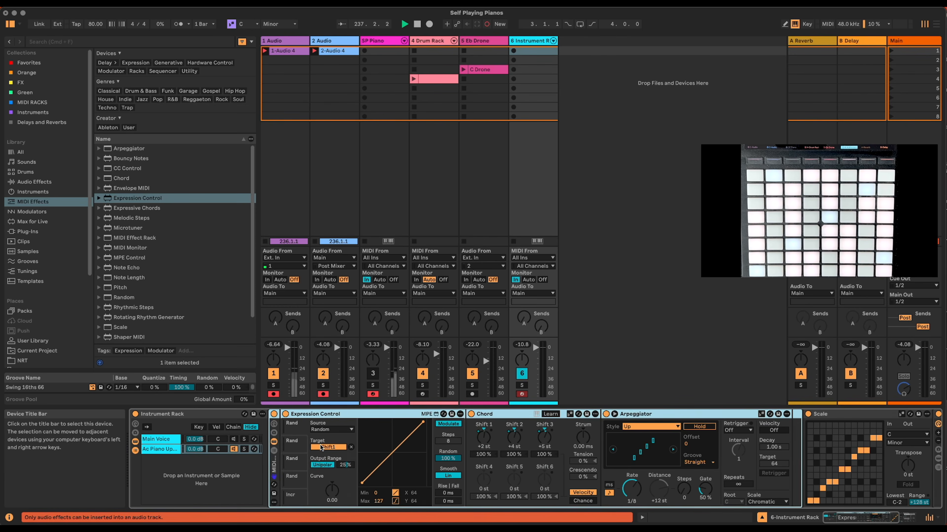
click(274, 428)
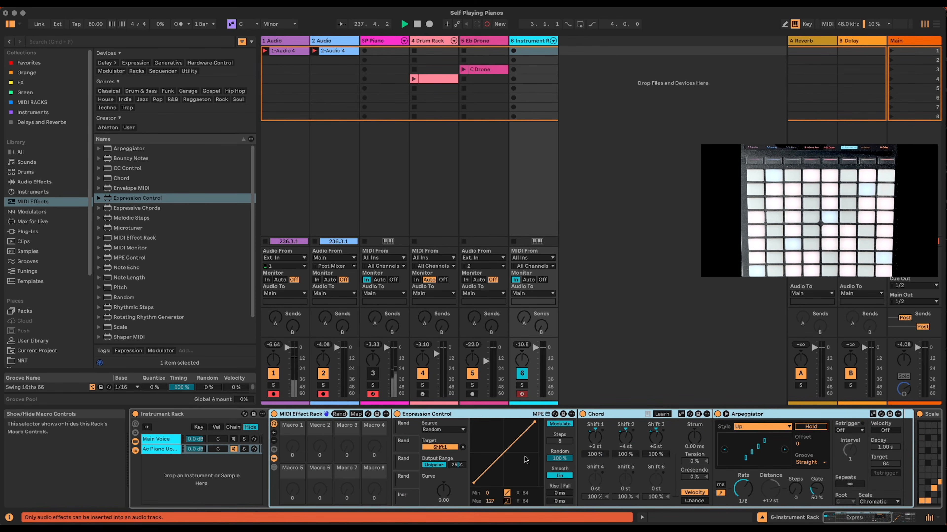
Map the Arpeggiator's Hold switch to Macro 1 and test the macro by raising it to 127 and resetting it to 0.
click(843, 522)
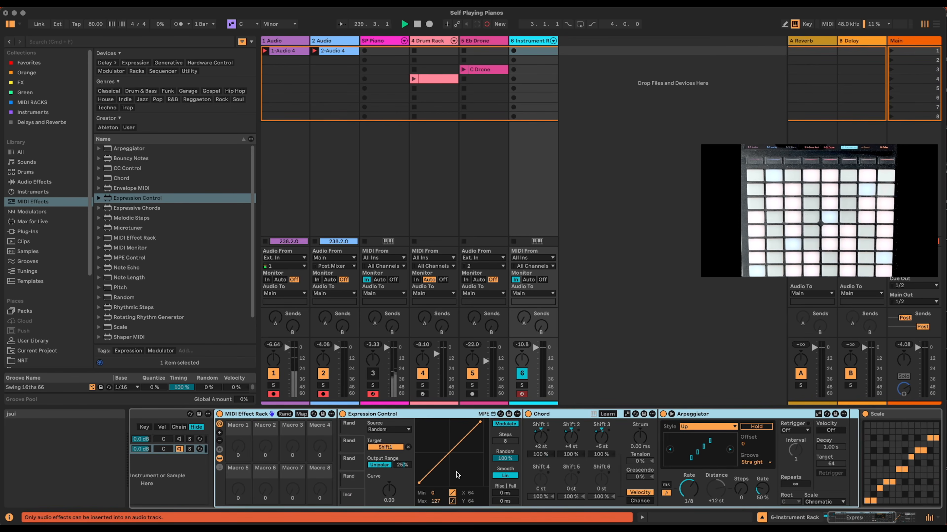
right_click(758, 430)
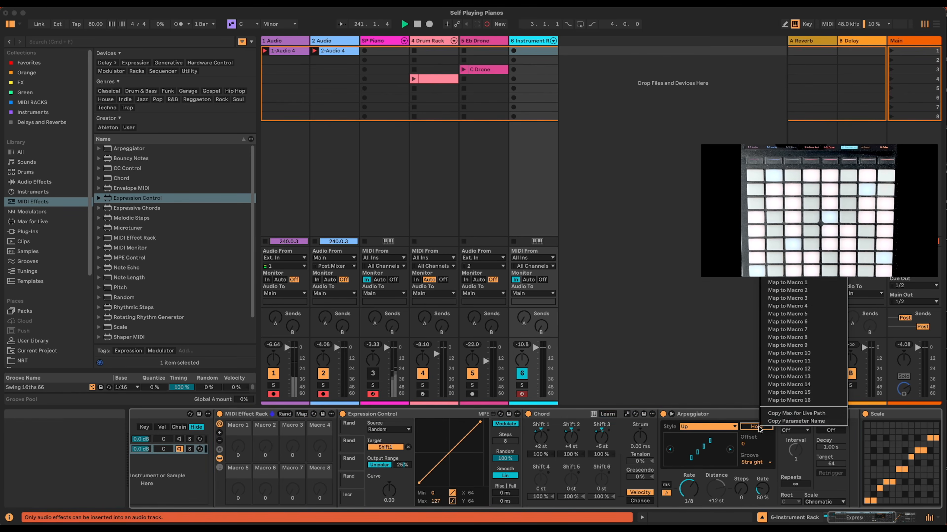
click(824, 283)
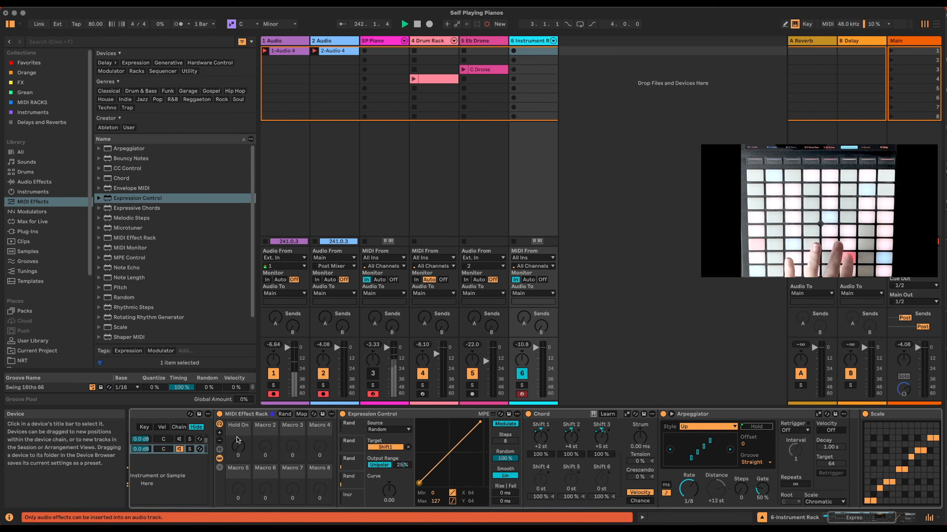
drag(237, 437, 237, 399)
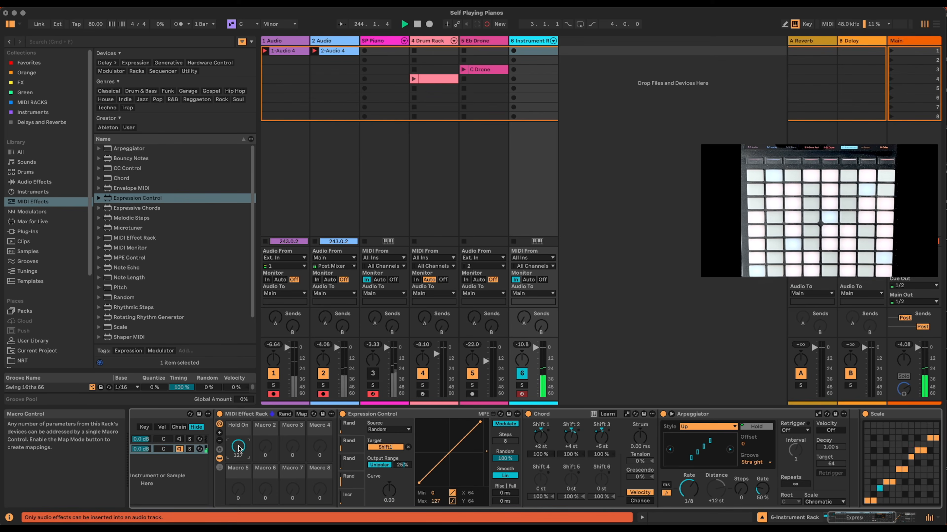
double_click(238, 447)
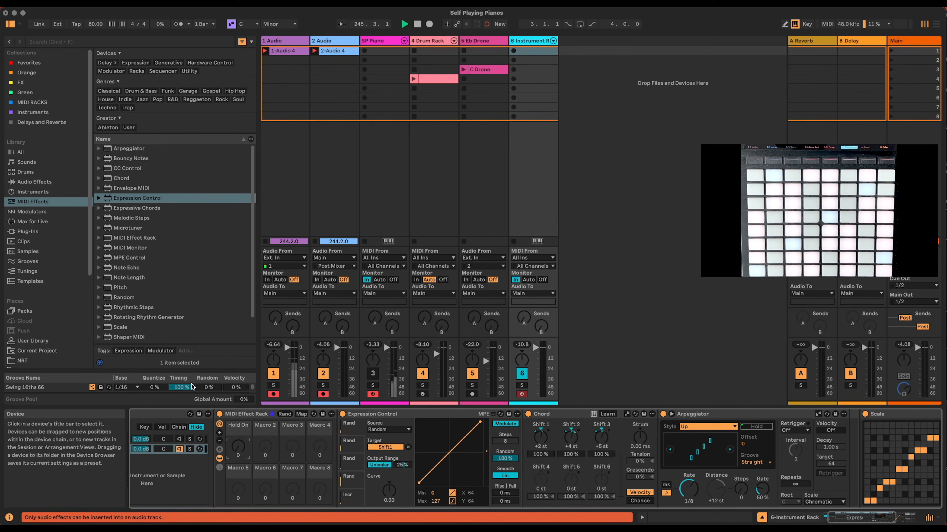
Insert a Pitch effect between Expression Control and Chord and map its Pitch amount to the rack's second macro.
drag(120, 288, 530, 421)
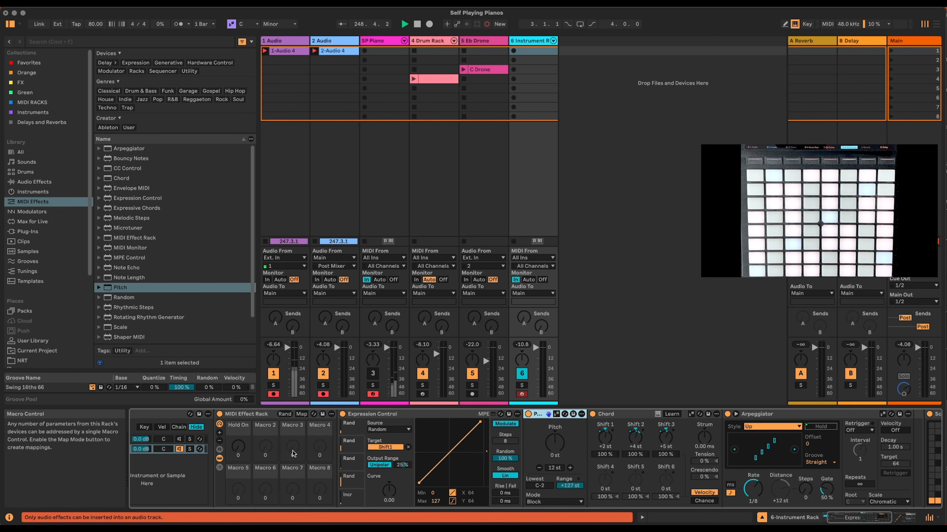
right_click(554, 444)
click(581, 306)
Set the minimum of the Pitch macro mapping to 0 st and bring the rack's pitch to +12 st.
click(302, 415)
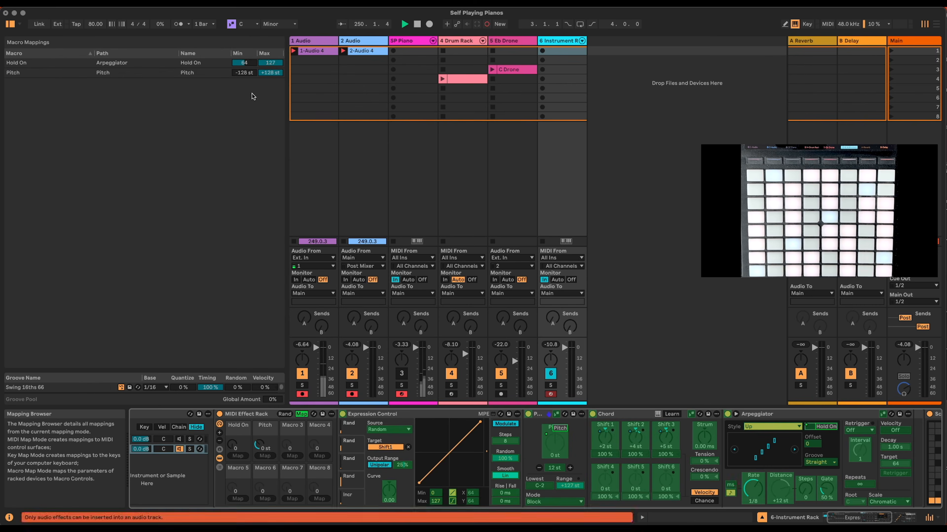
drag(243, 74, 244, 73)
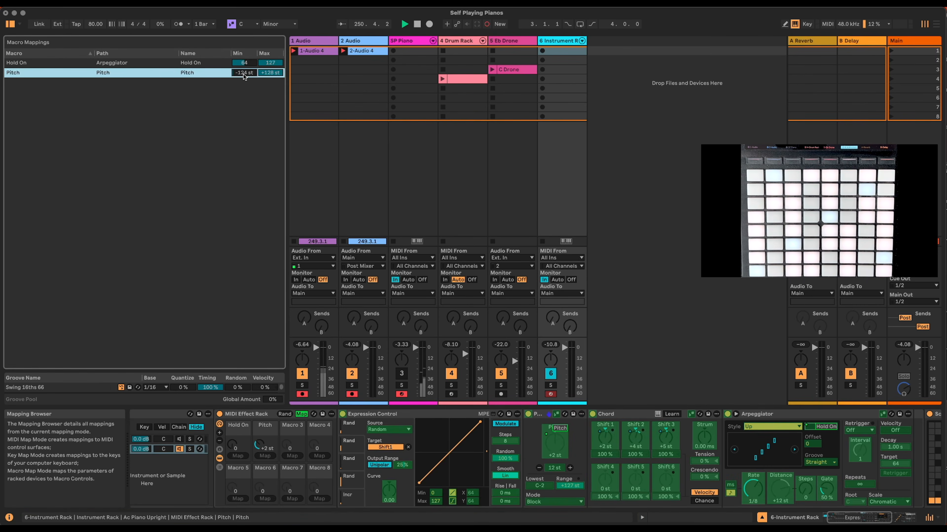
key(Return)
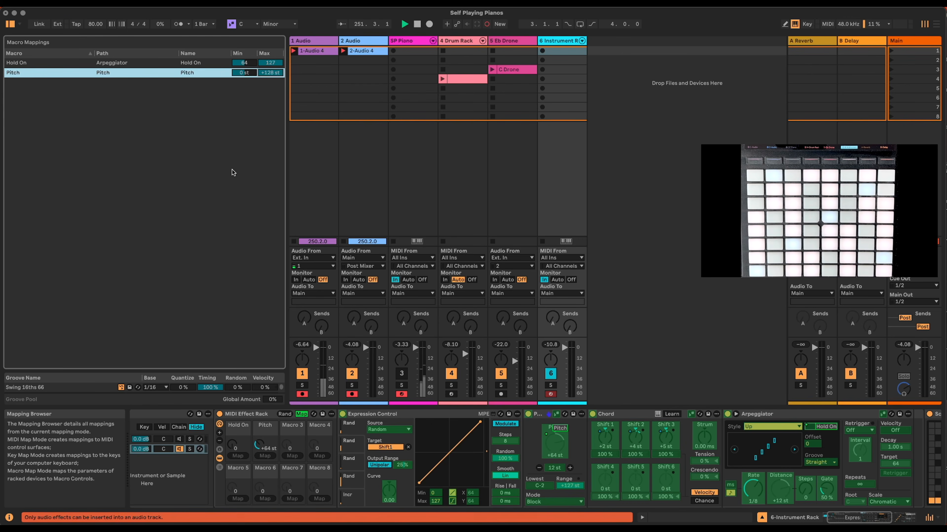
click(302, 414)
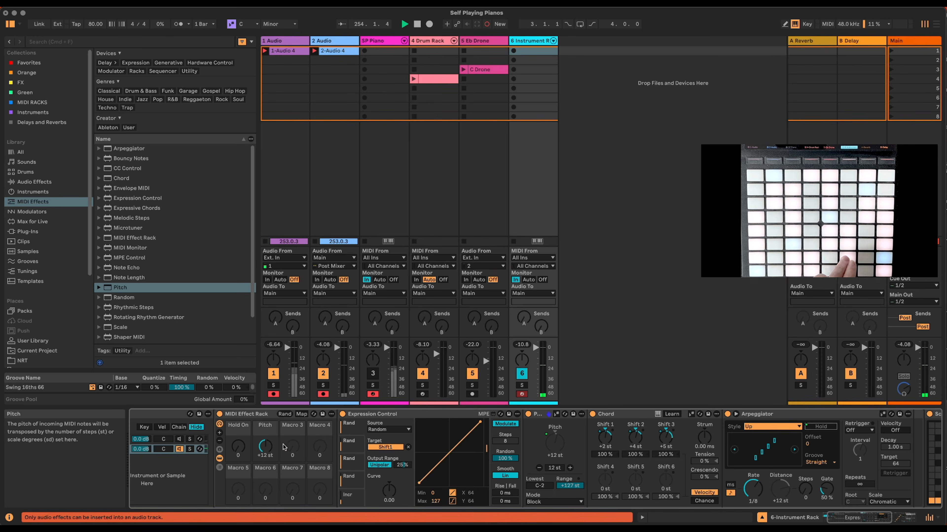
Review the Main Voice chain's devices and return to the Ac Piano Upright chain.
click(179, 440)
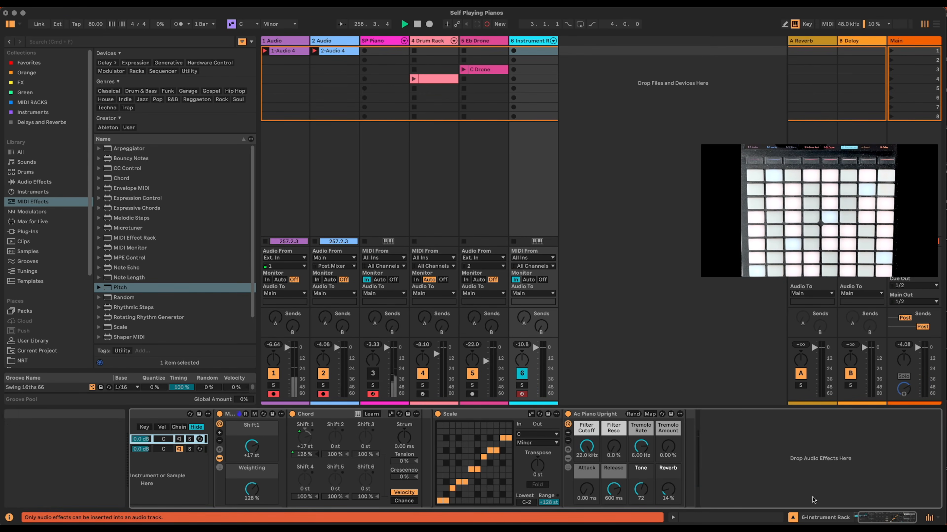
drag(884, 516, 869, 517)
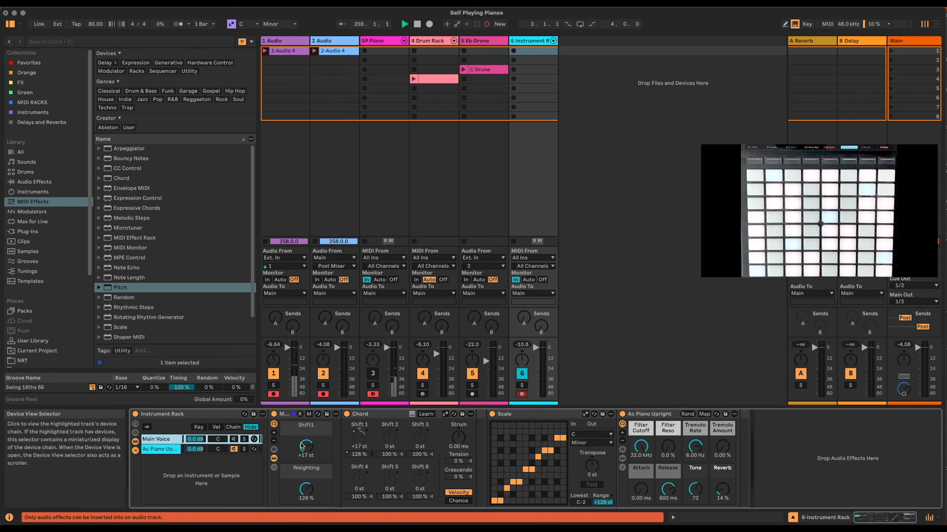
click(166, 450)
Map the curve Max of Expression Control's Shift 1, Shift 2 and Shift 3 slots to the rack's third macro.
drag(833, 516, 839, 519)
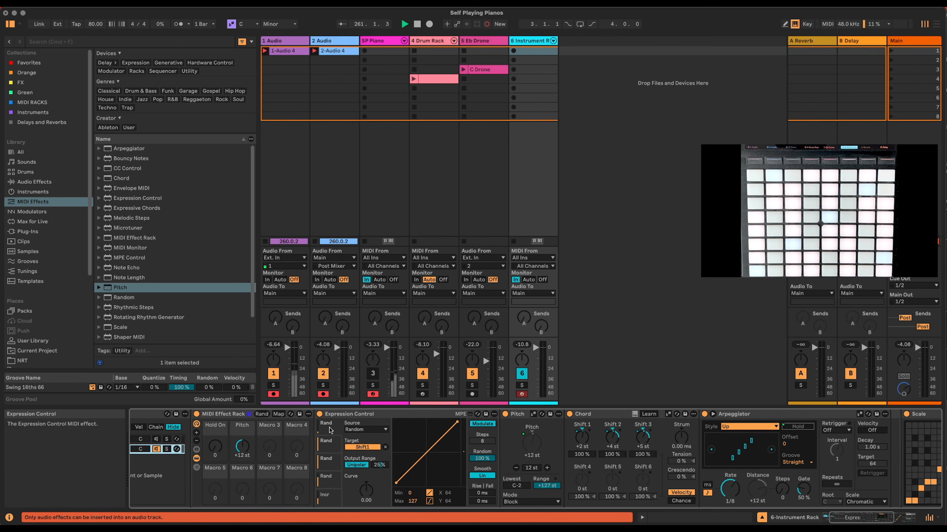
click(330, 445)
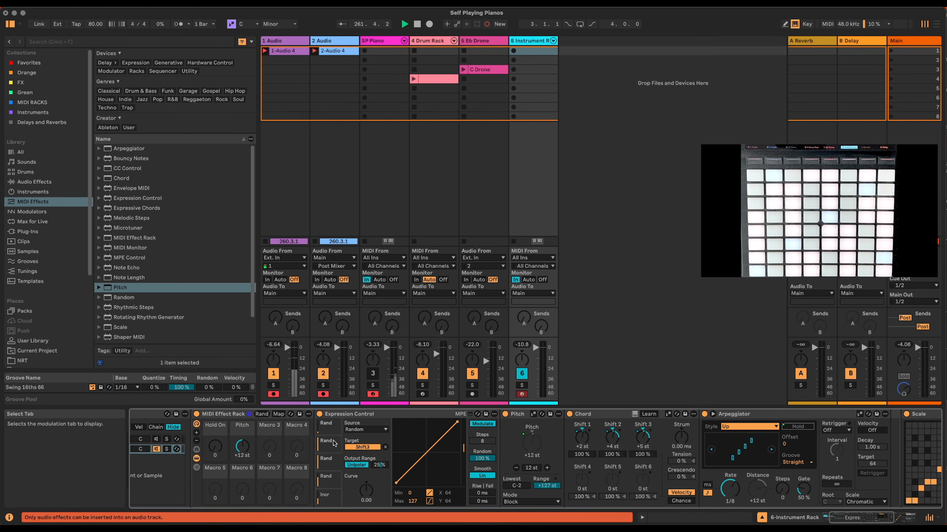
right_click(412, 502)
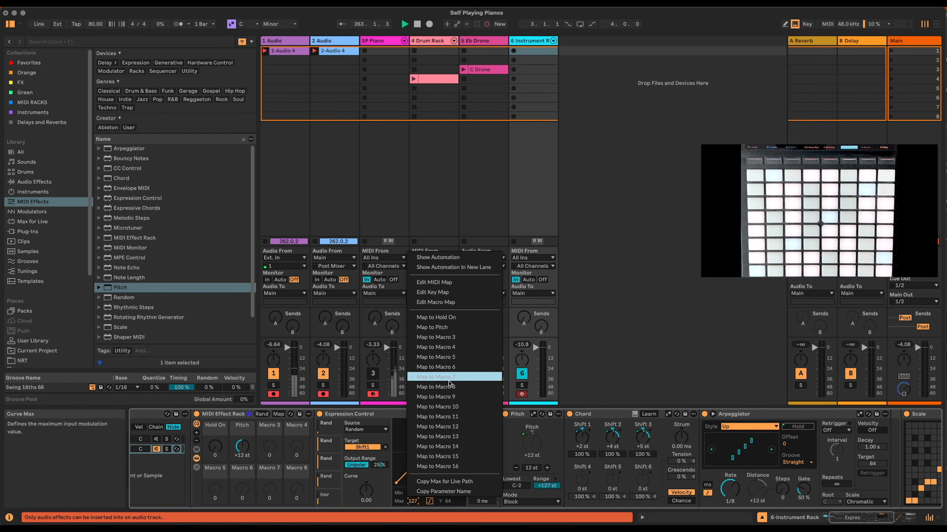
click(455, 337)
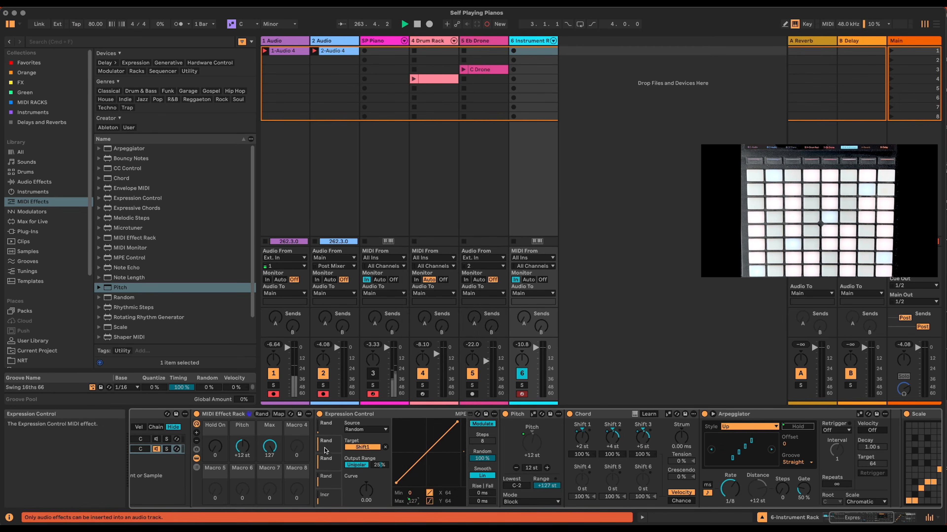
right_click(412, 501)
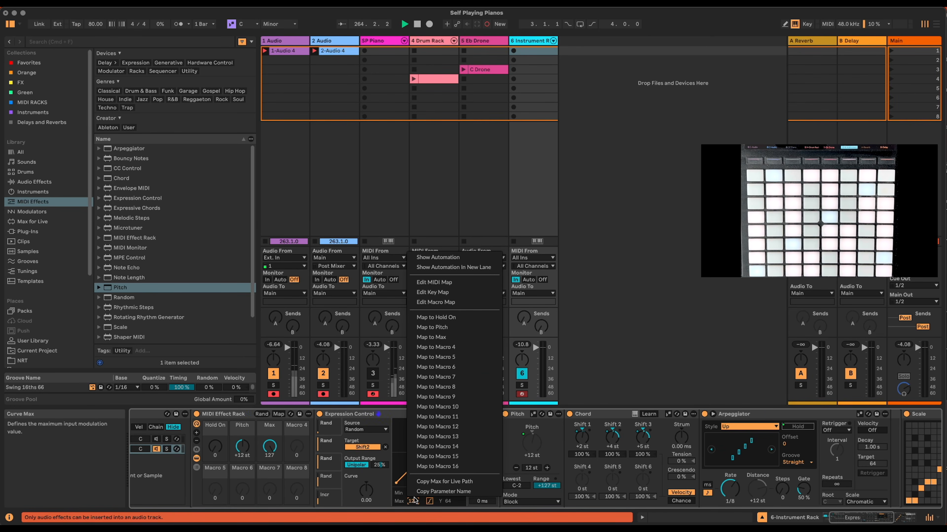
click(471, 340)
click(325, 460)
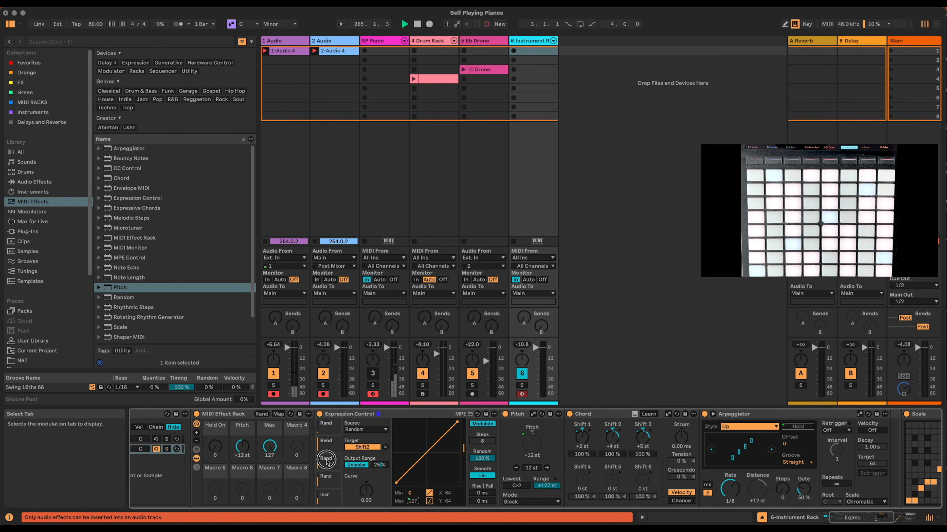
right_click(407, 497)
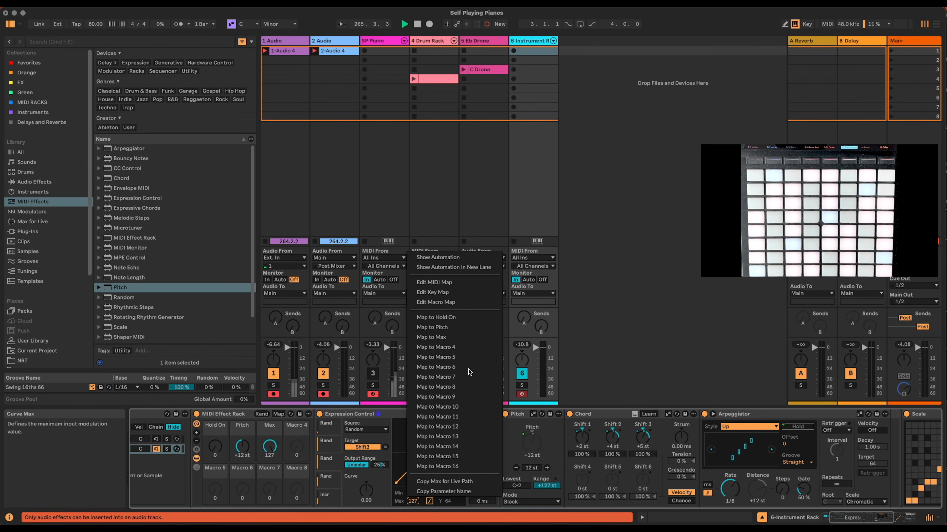
click(471, 340)
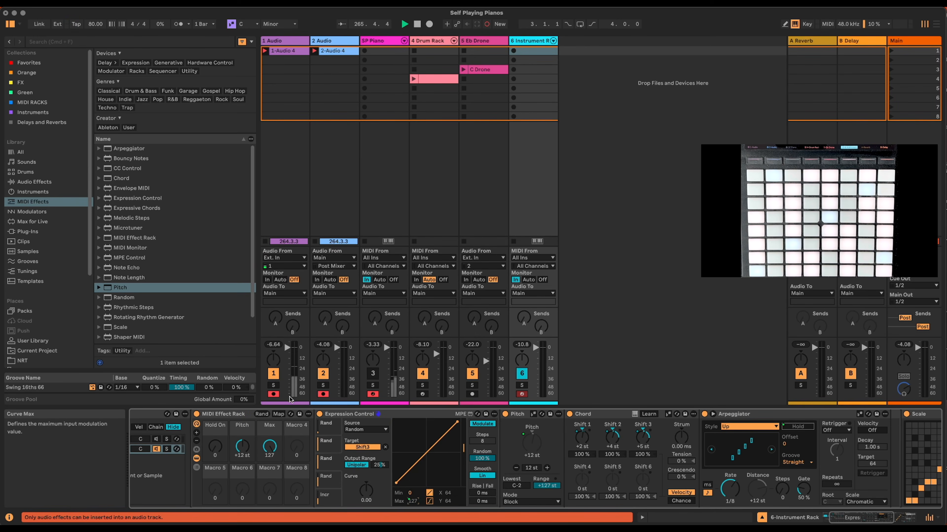
Rename the third macro as Note Spread and try it at 0 and 19.
click(278, 430)
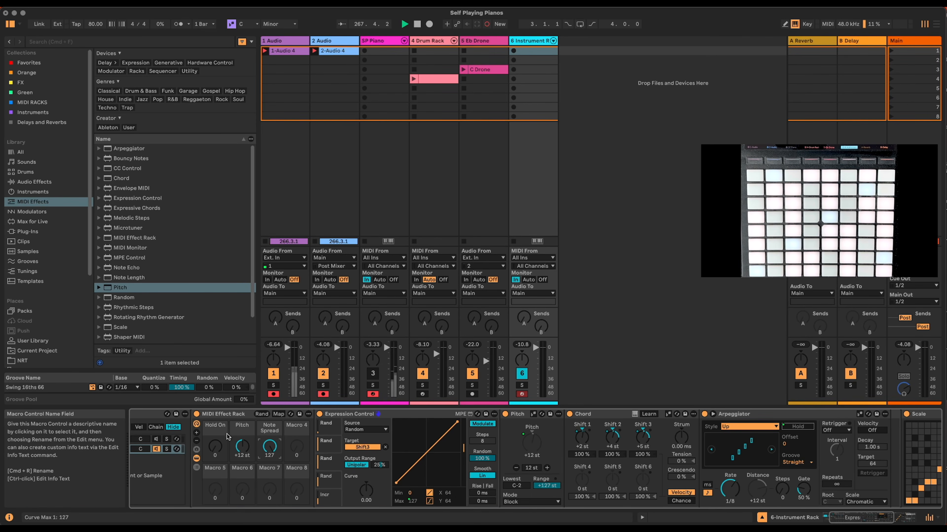
drag(274, 449, 274, 481)
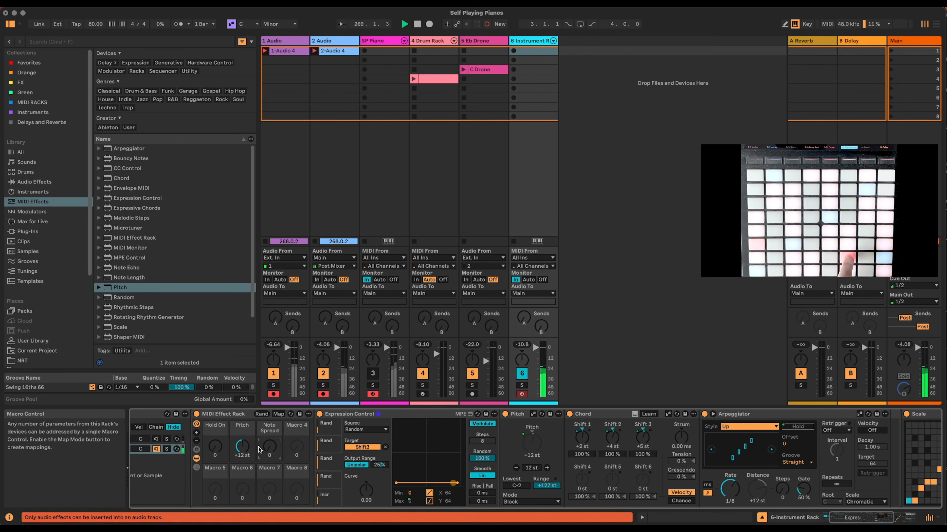
drag(271, 453, 271, 450)
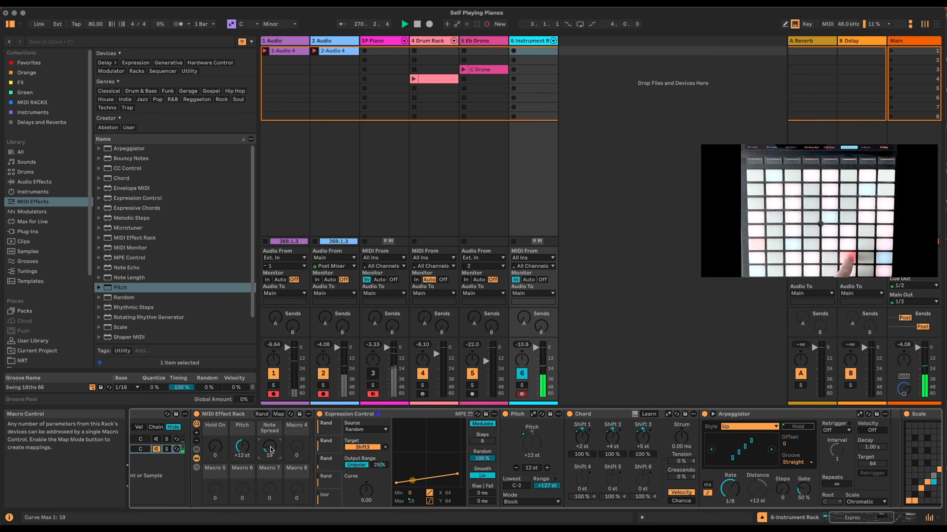
Try the Note Spread macro at 44, 84 and 127.
drag(271, 449, 272, 450)
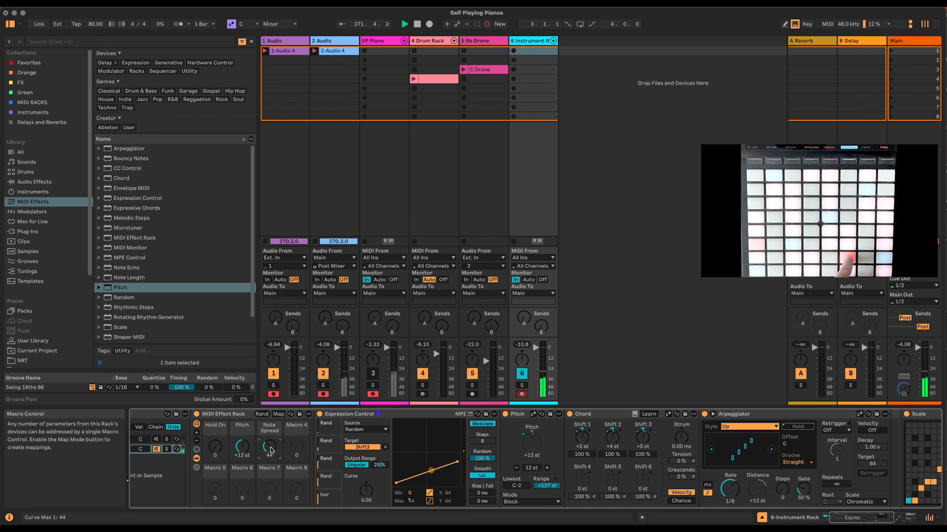
drag(271, 450, 271, 451)
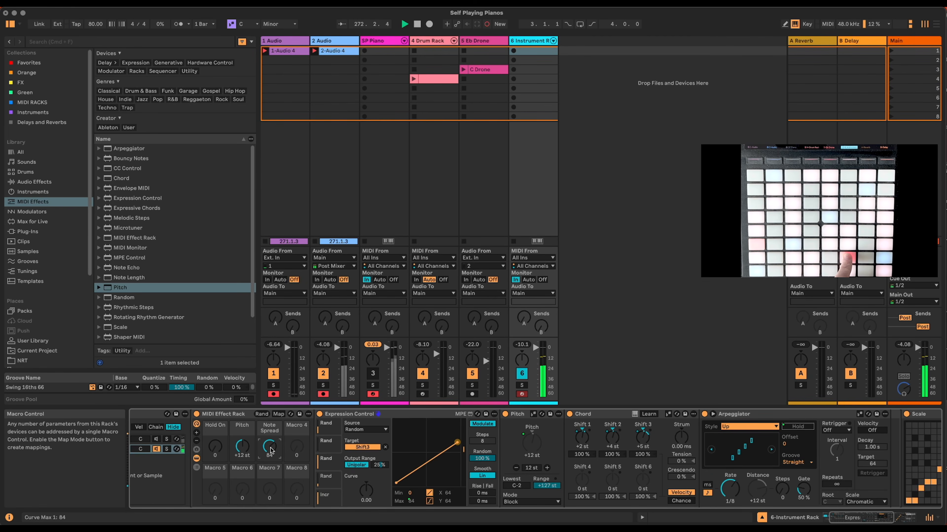
drag(271, 449, 271, 448)
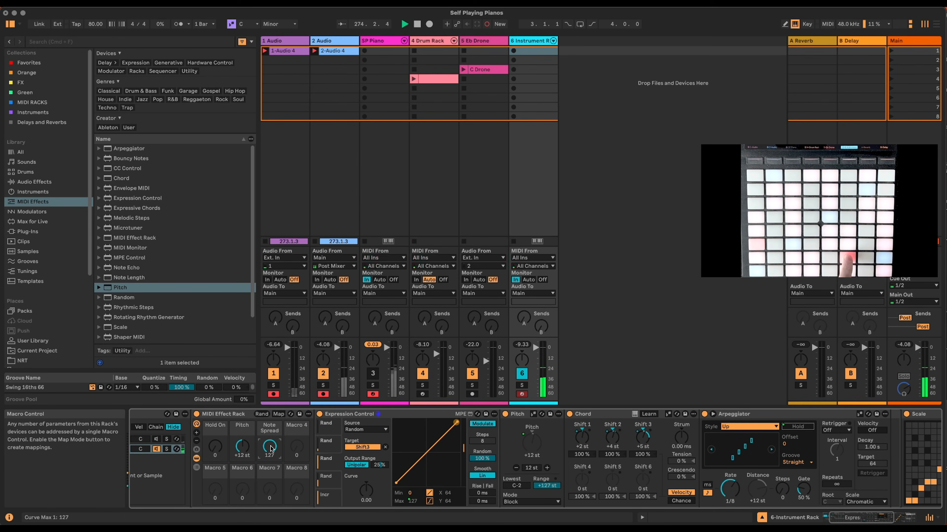
Set the output range maximum of Expression Control's Shift 1, Shift 2 and Shift 3 slots to 50% and lower Note Spread to 11.
click(330, 431)
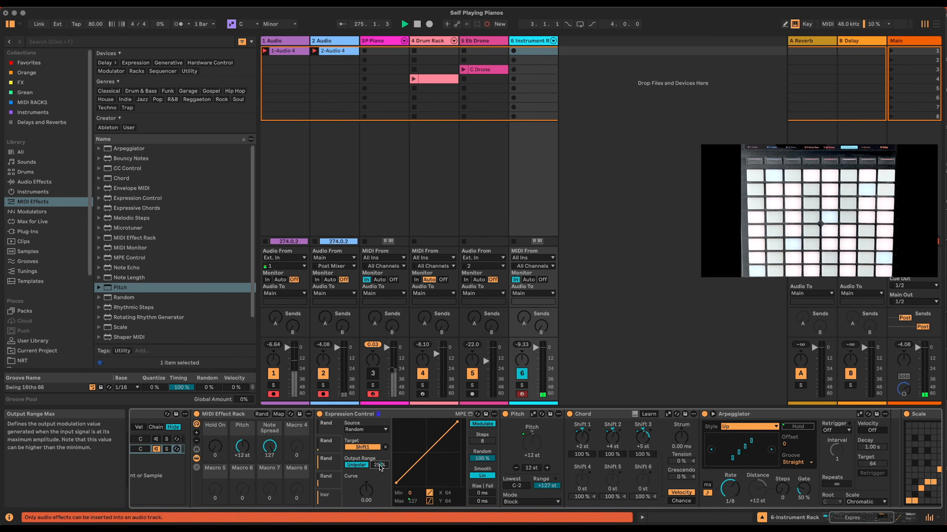
click(330, 446)
click(333, 463)
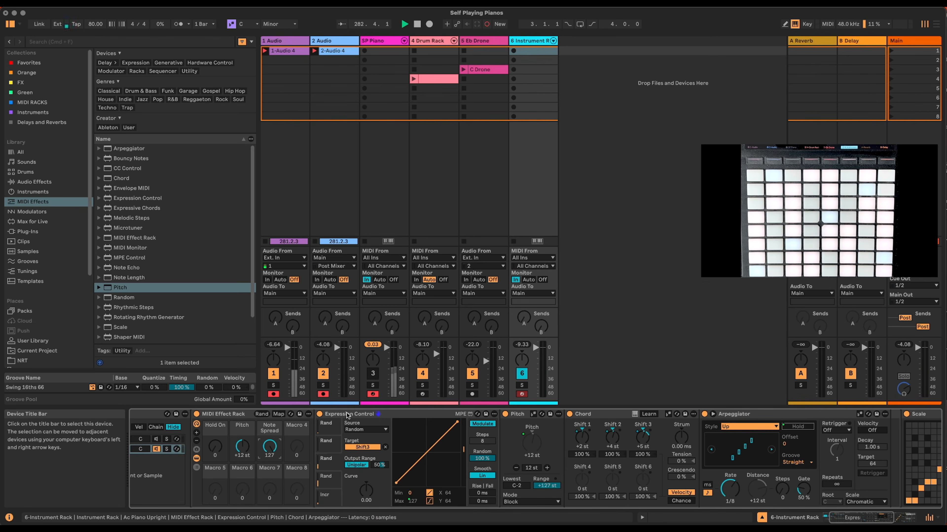
drag(276, 450, 276, 494)
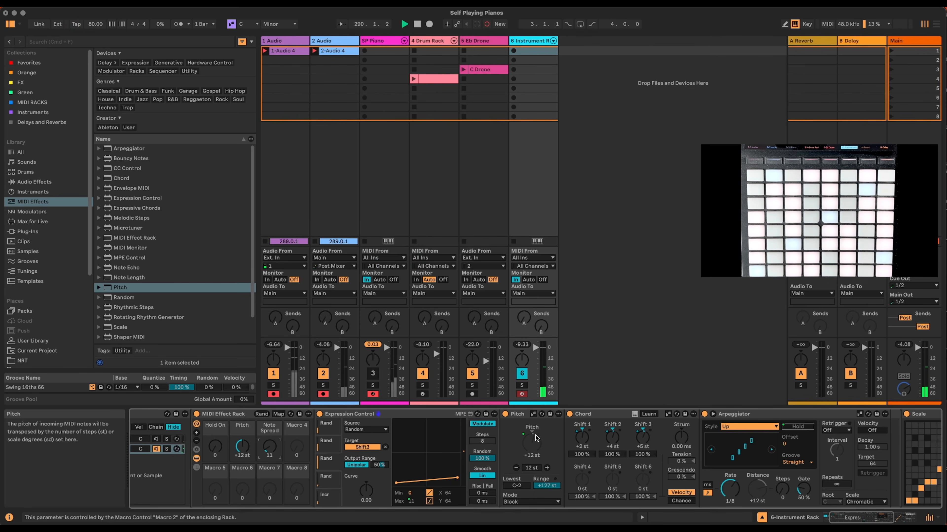
Collapse the Expression Control, Pitch, Chord and Arpeggiator devices in the second piano chain.
double_click(373, 415)
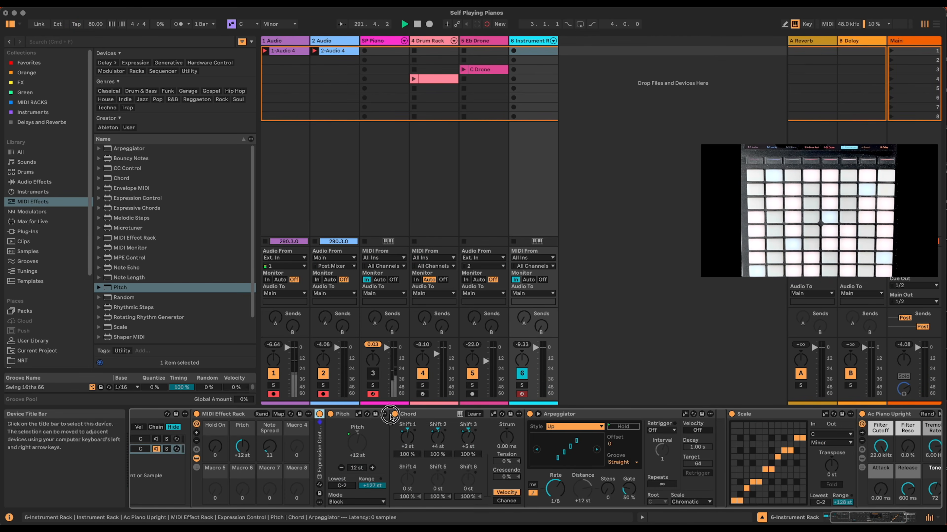
double_click(372, 415)
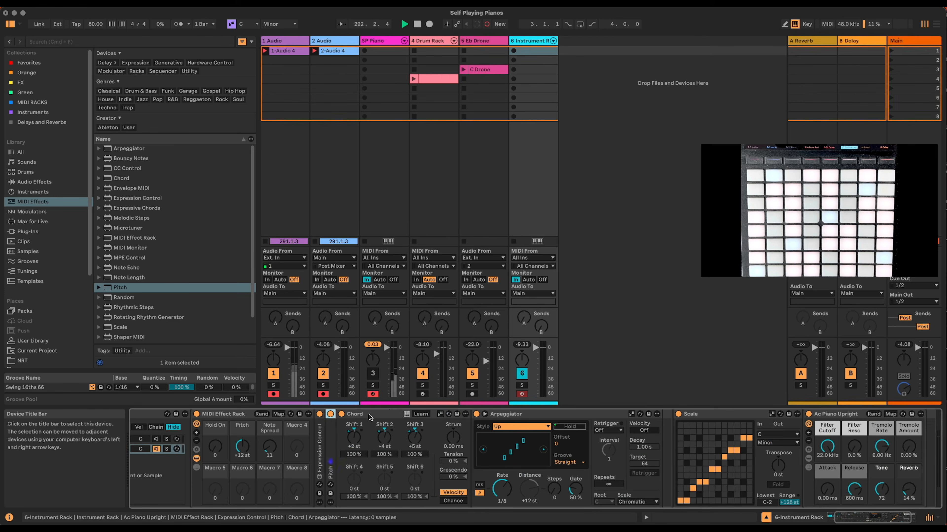
double_click(369, 415)
double_click(374, 414)
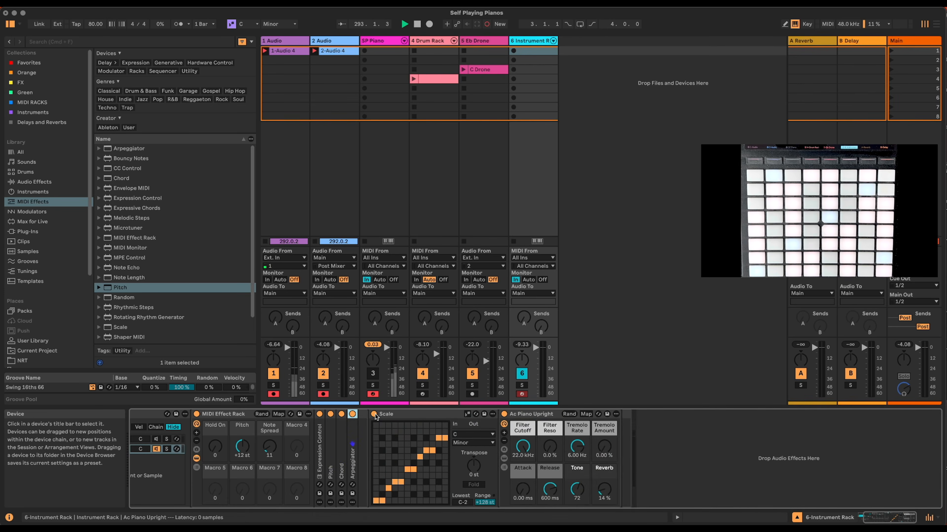
Insert a Pitch device between the Arpeggiator and Scale and group it into its own MIDI Effect Rack.
click(357, 435)
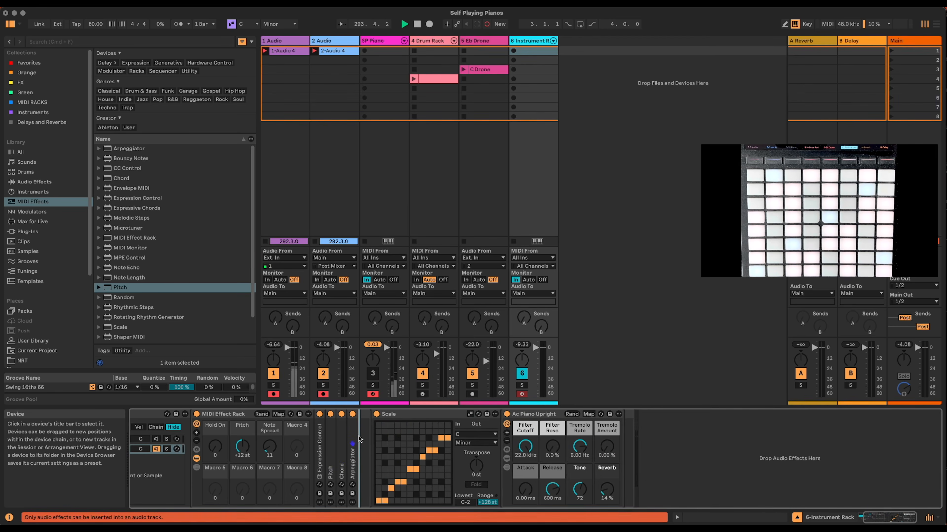
click(123, 291)
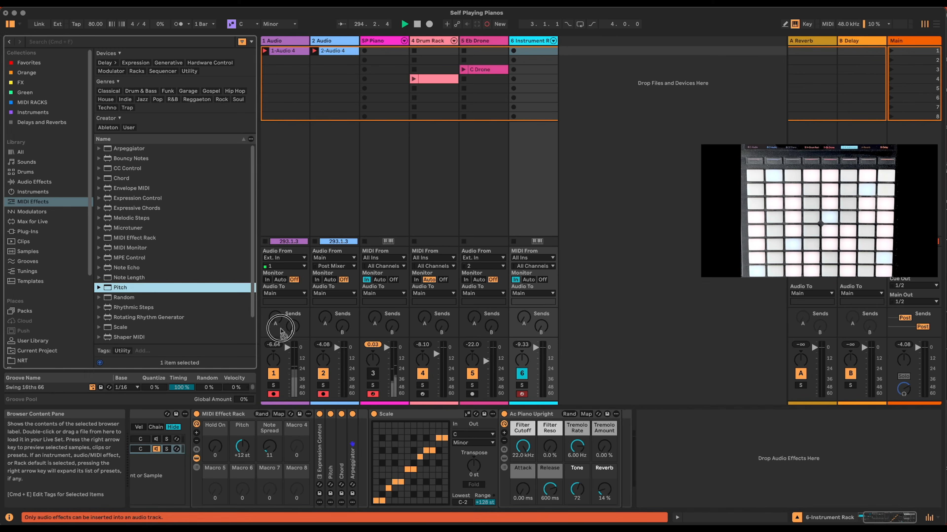
key(Return)
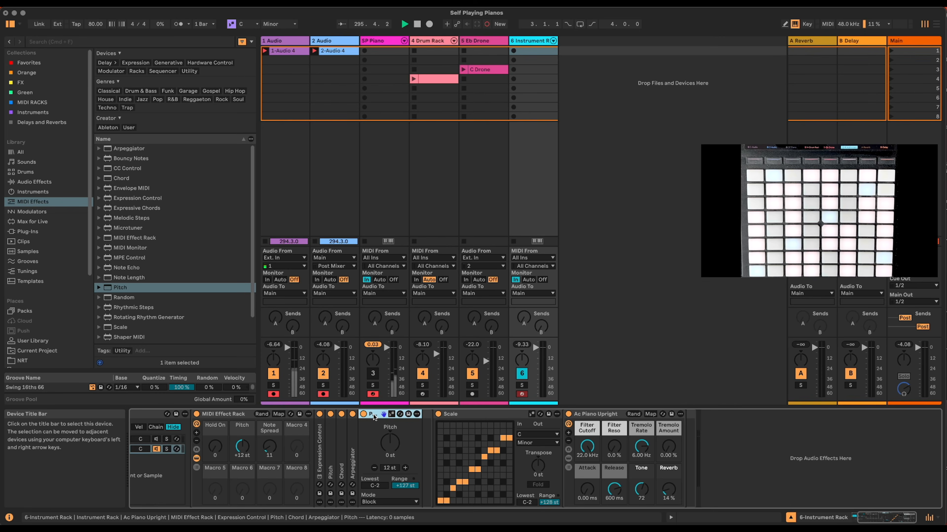
key(super+g)
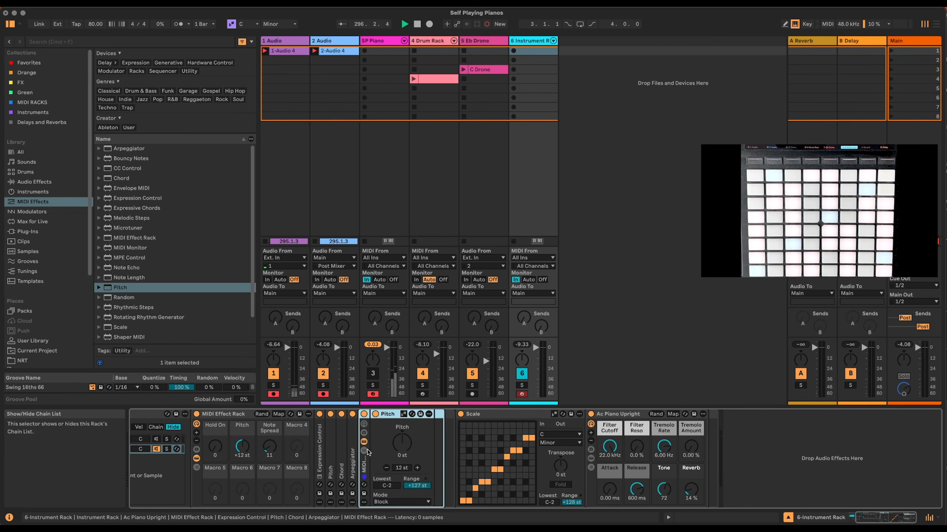
Show the new rack's chain list and duplicate its Pitch chain three times to make four chains.
click(364, 450)
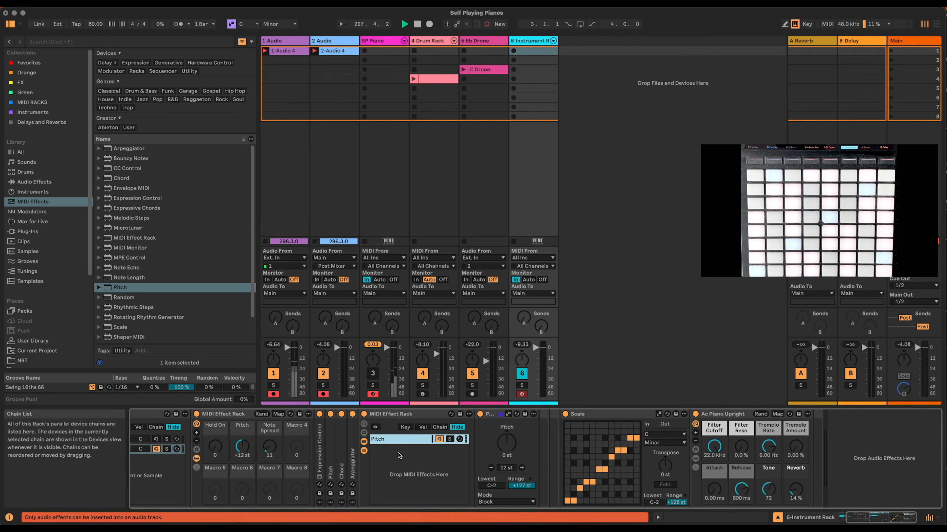
key(super+d)
key(super+d)
key(super+d)
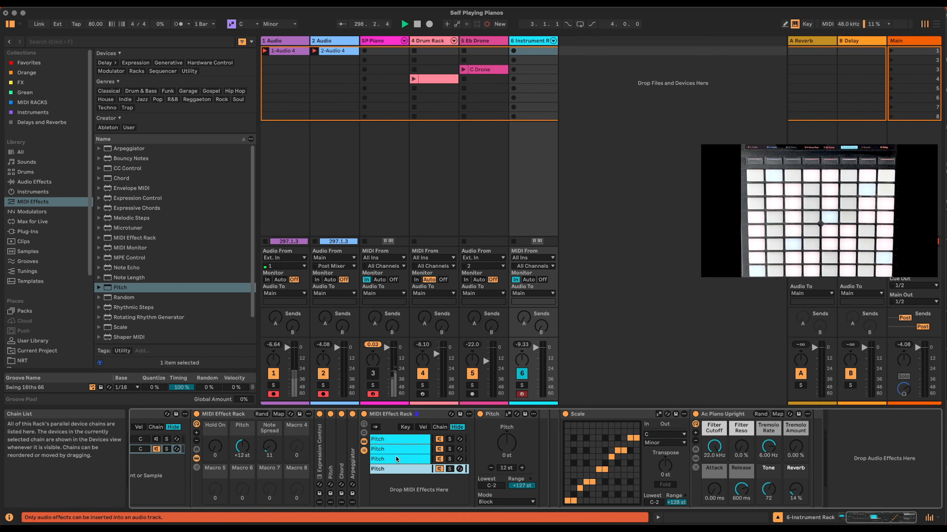
Show the new rack's macro controls and map the first chain's pitch to Macro 1.
click(364, 424)
right_click(623, 446)
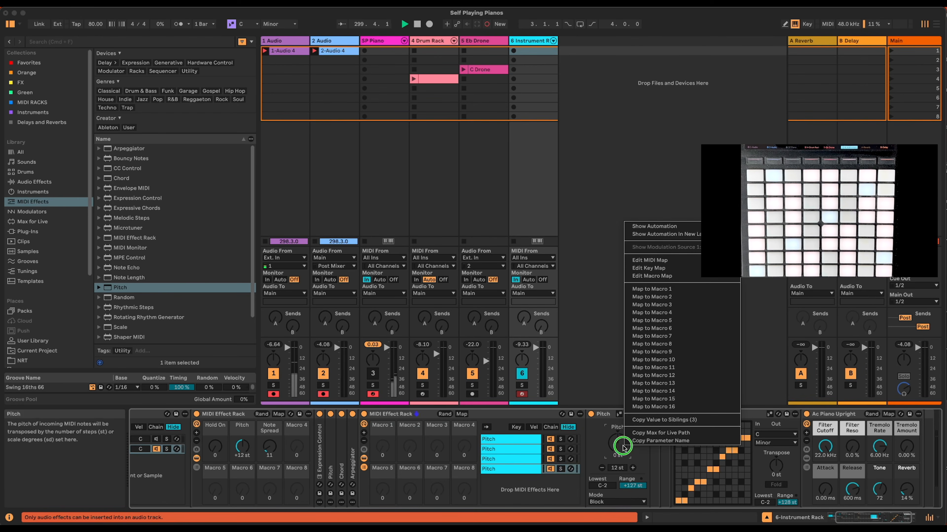
click(508, 444)
click(510, 439)
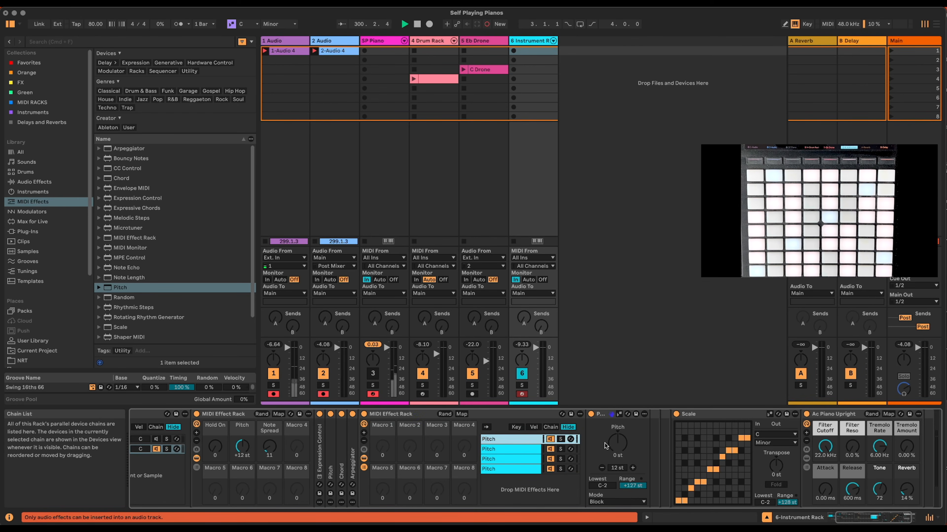
right_click(623, 440)
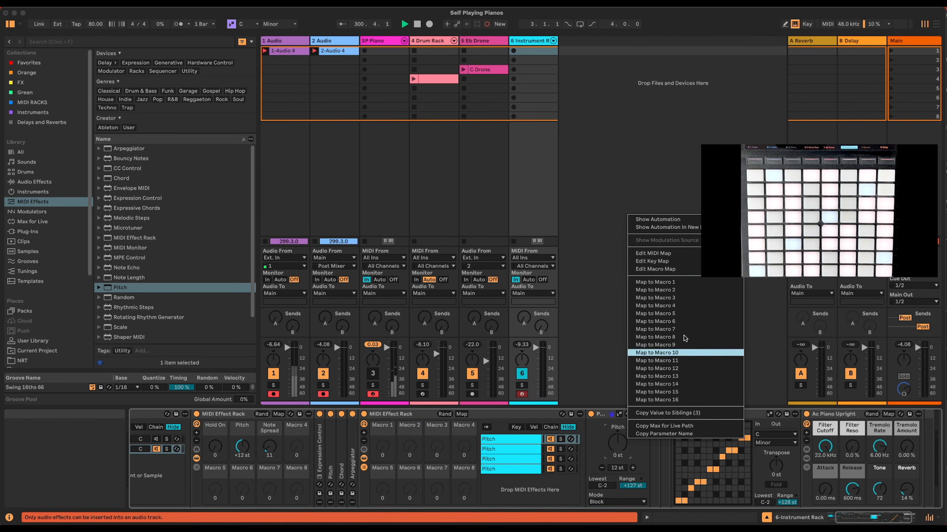
click(688, 283)
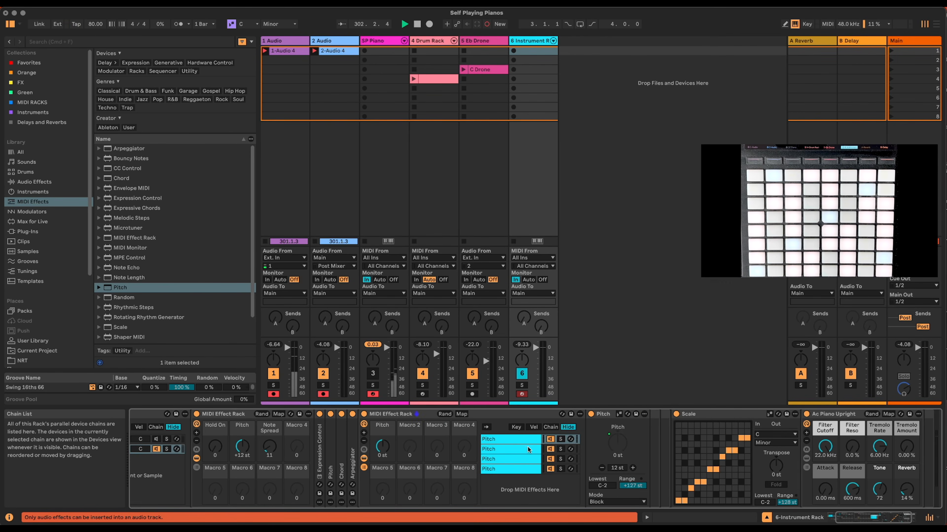
Delete the Pitch device from the first chain and map the second chain's pitch to Macro 1.
click(603, 414)
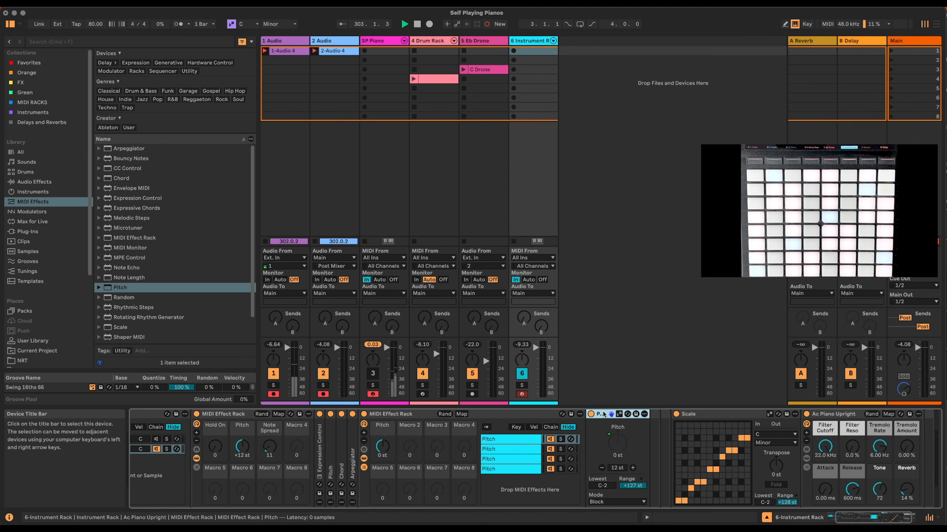
key(Delete)
click(498, 449)
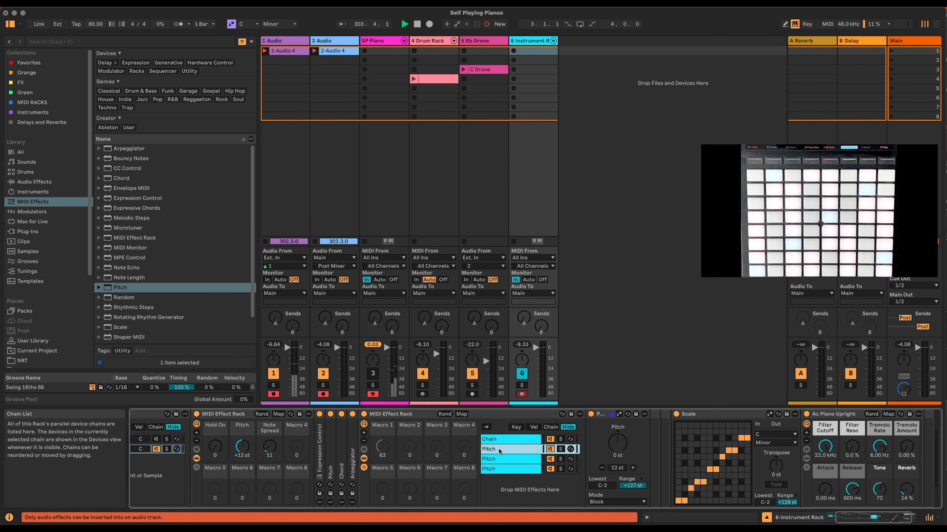
right_click(615, 443)
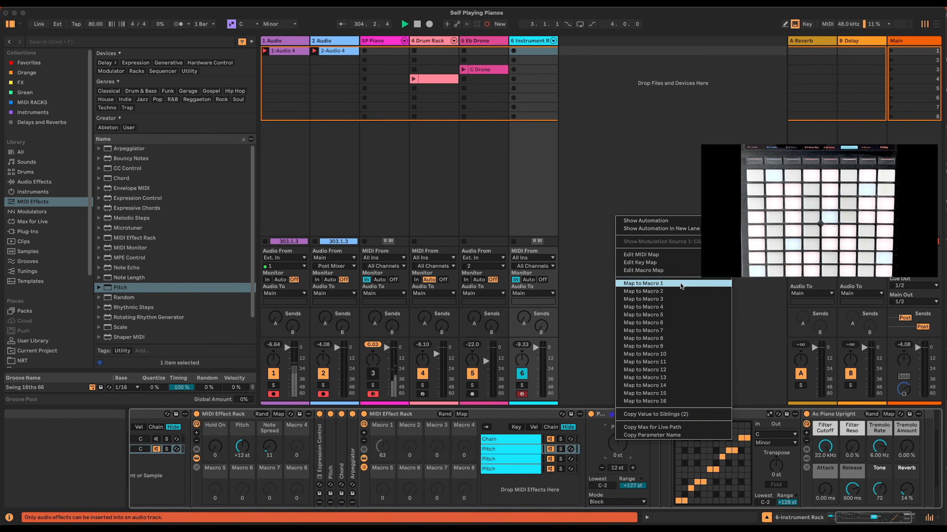
click(681, 284)
Map the third chain's pitch to Macro 2 and the fourth chain's pitch to Macro 3.
click(509, 457)
right_click(616, 441)
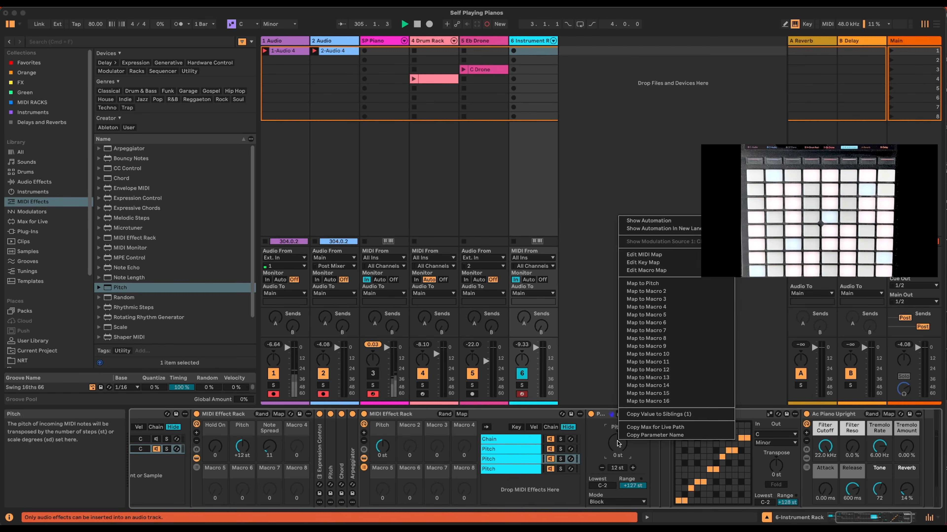
click(683, 292)
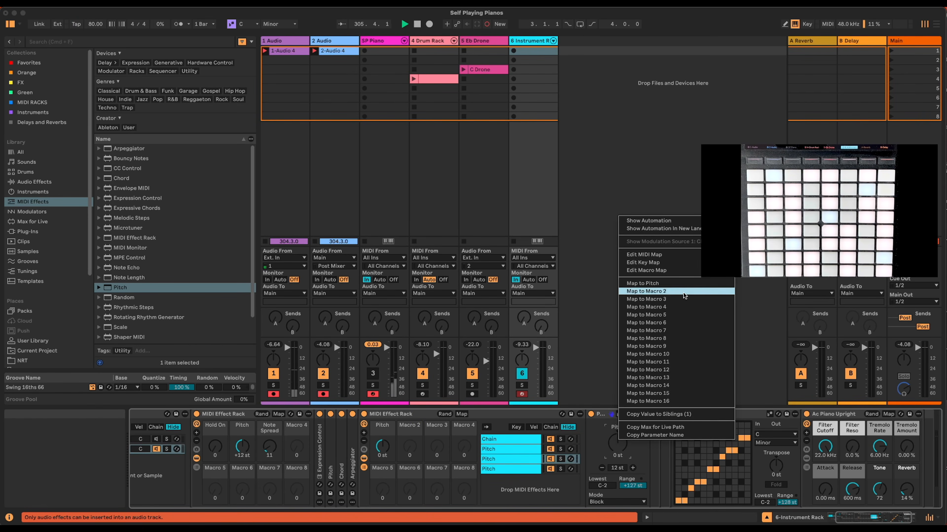
click(527, 468)
right_click(625, 445)
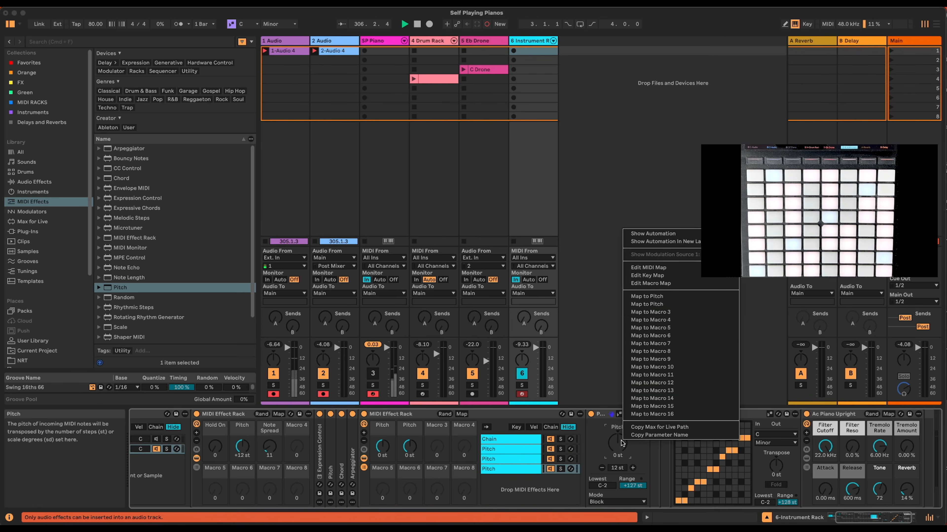
click(690, 311)
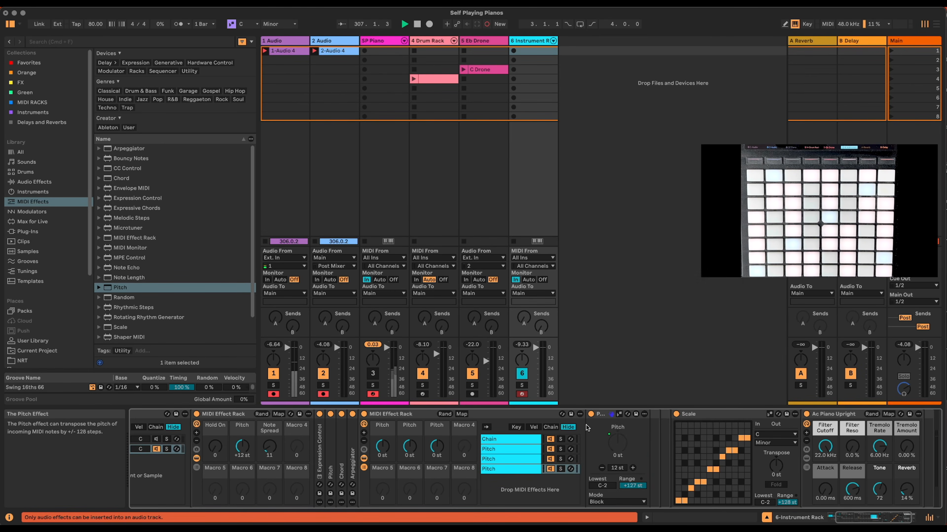
Show the new rack's chain select zones and distribute the ranges of all four chains equally.
click(551, 426)
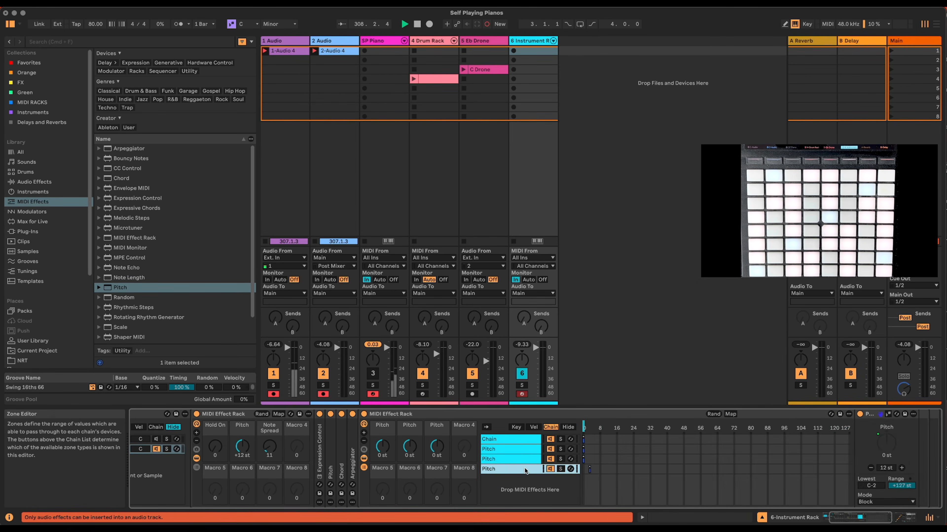
shift+click(509, 439)
right_click(509, 440)
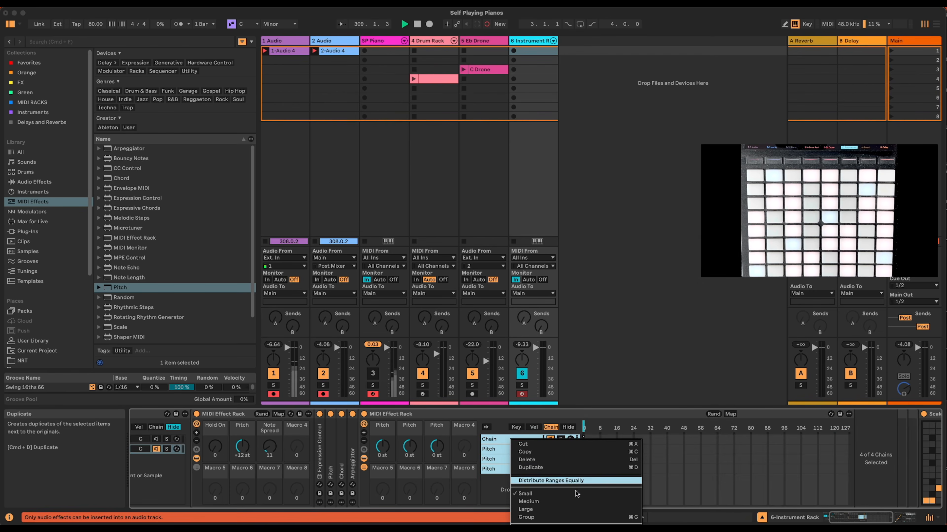
click(572, 480)
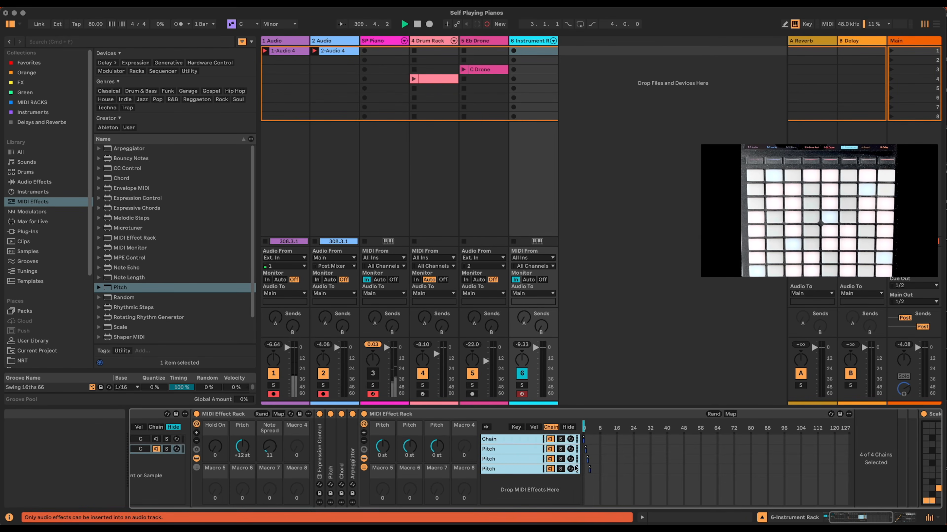
Map the new rack's chain selector to Macro 5 and try the macro at 1.
right_click(584, 426)
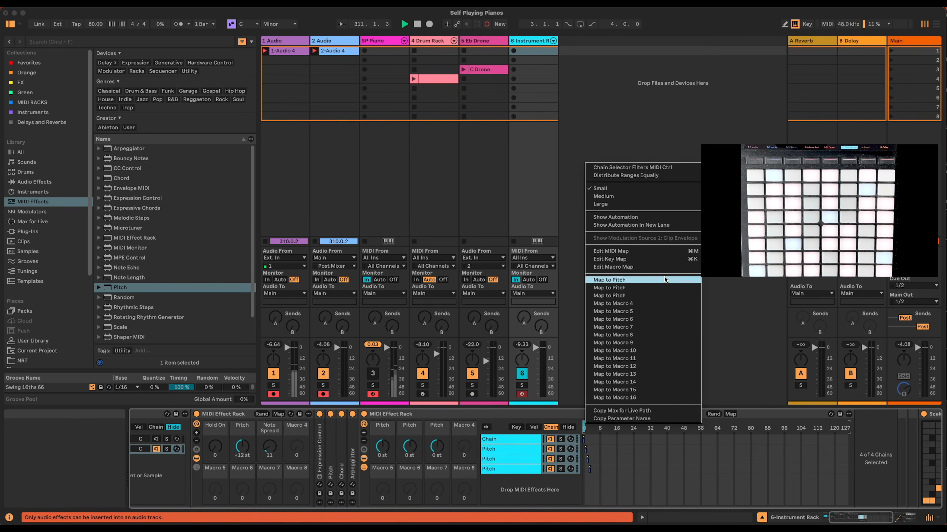
click(668, 312)
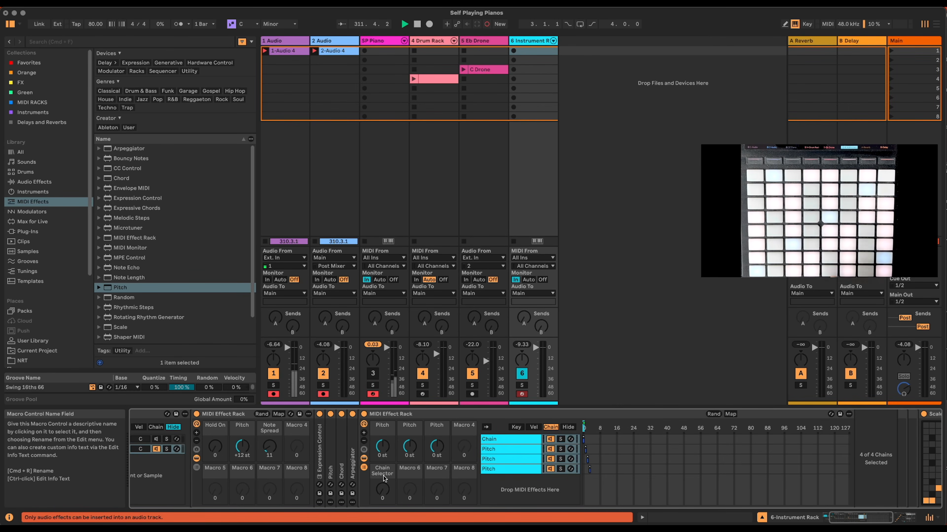
drag(384, 486, 384, 485)
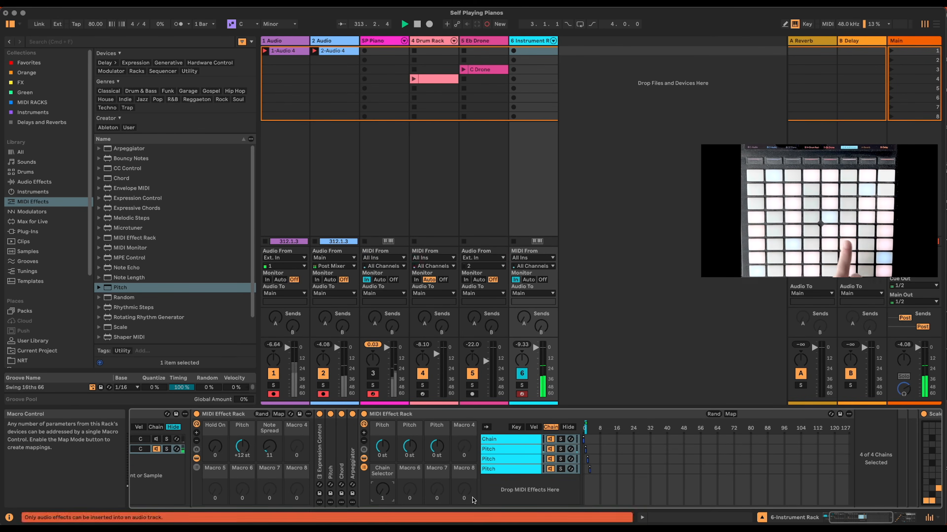
Set the maximum of the Chain Selector macro mapping to 3 and bring the Chain Selector macro to 1.
click(731, 416)
click(274, 65)
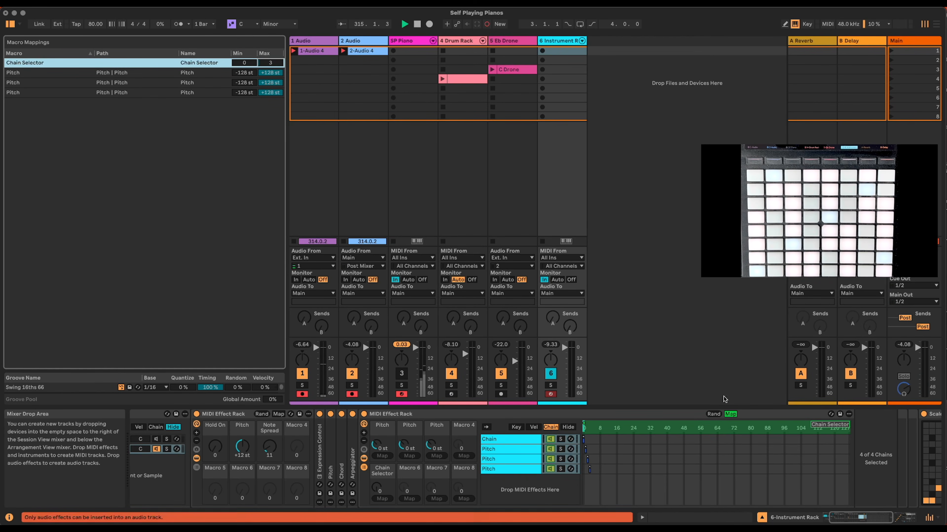
click(730, 414)
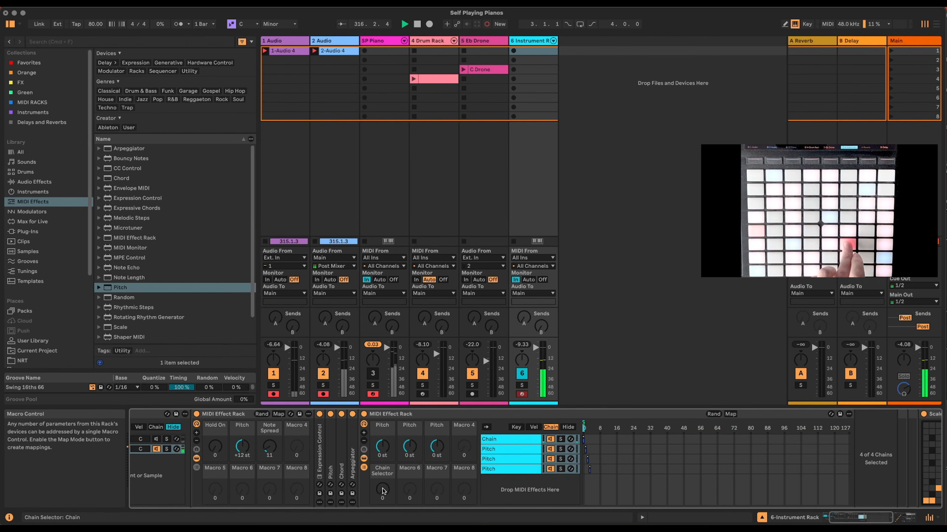
drag(386, 488, 386, 483)
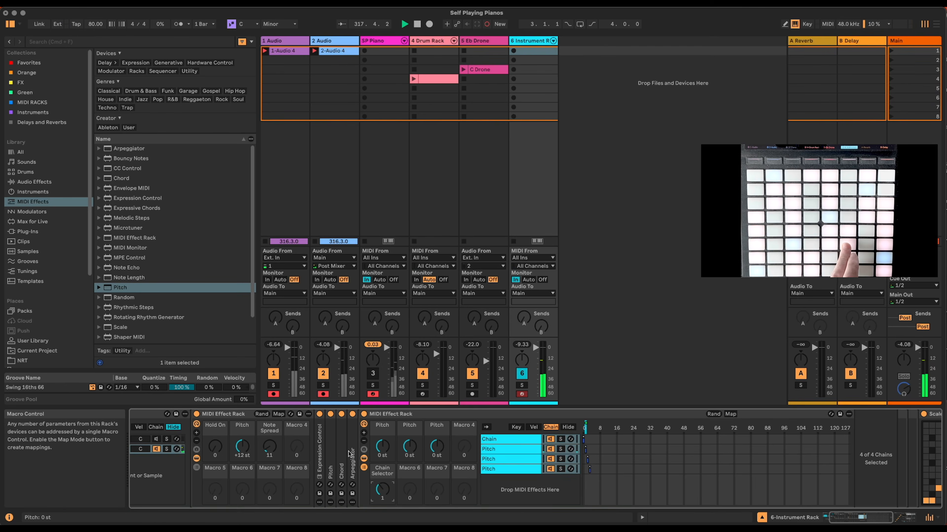
Set the three Pitch macros to -9, +21 and +3 st, and sweep the Chain Selector macro up to 3 and back to 0.
drag(388, 447, 387, 457)
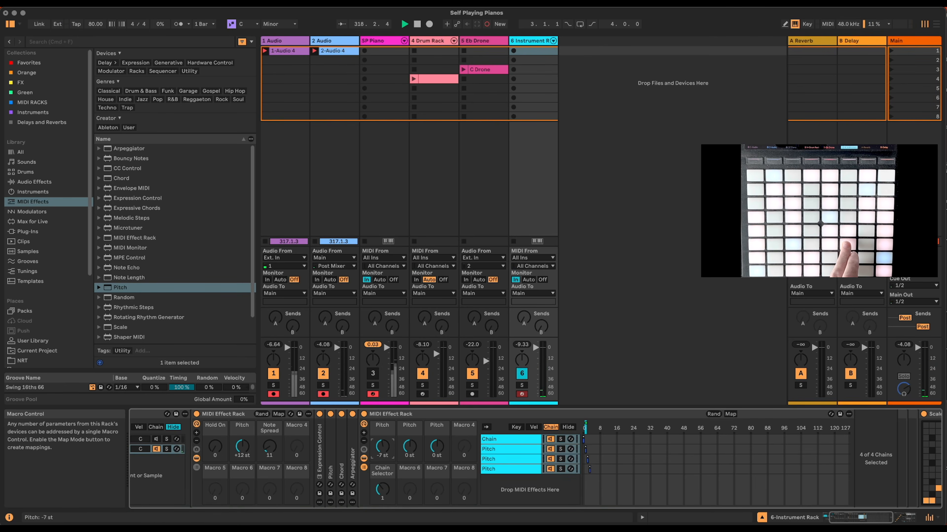
drag(409, 449, 429, 445)
drag(382, 489, 382, 495)
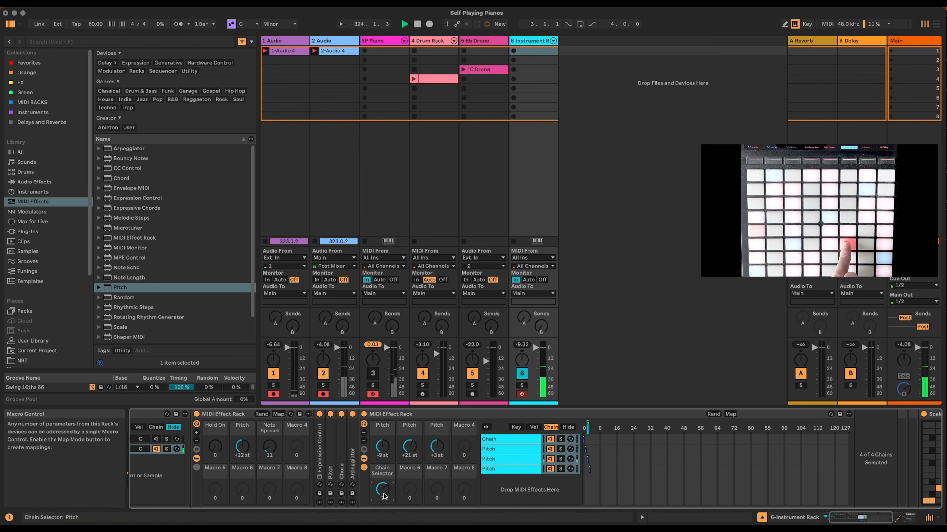
drag(384, 496, 384, 481)
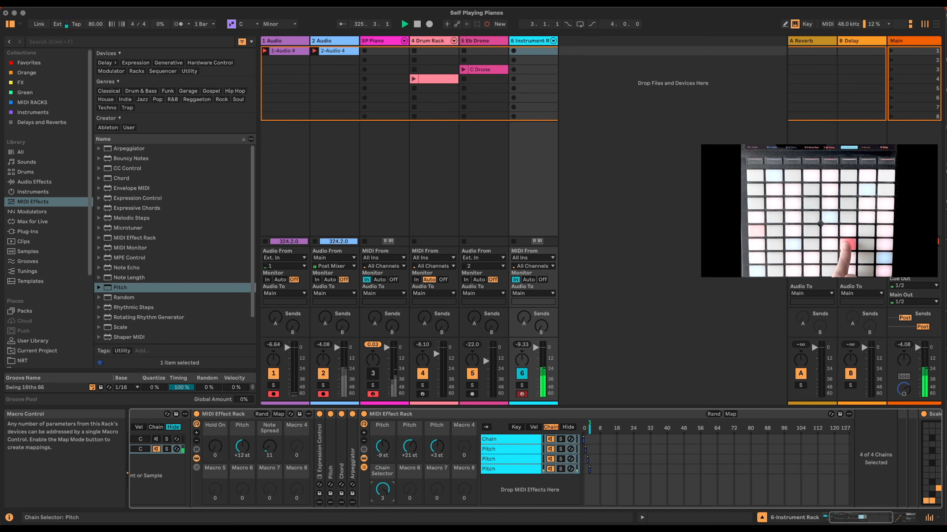
drag(384, 482, 384, 507)
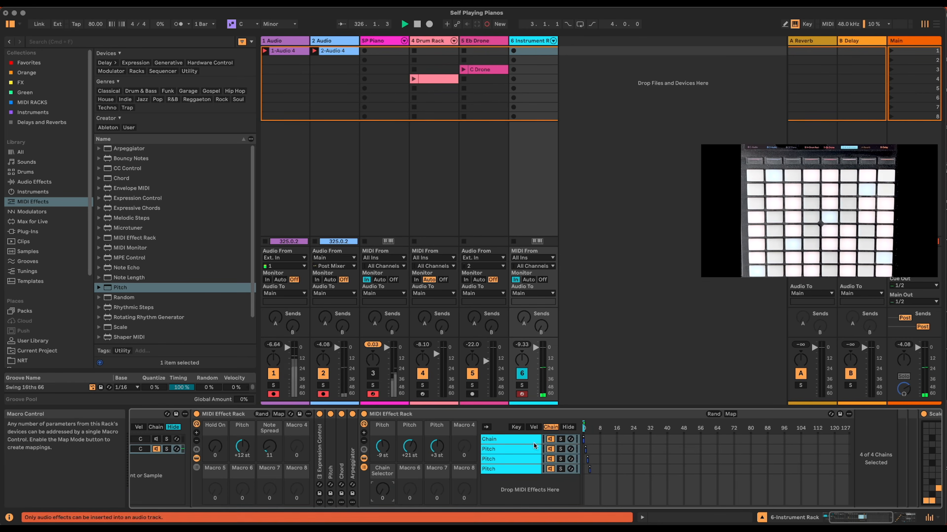
Limit the first and second Pitch macro mappings to a range of -12 st to +24 st.
click(729, 414)
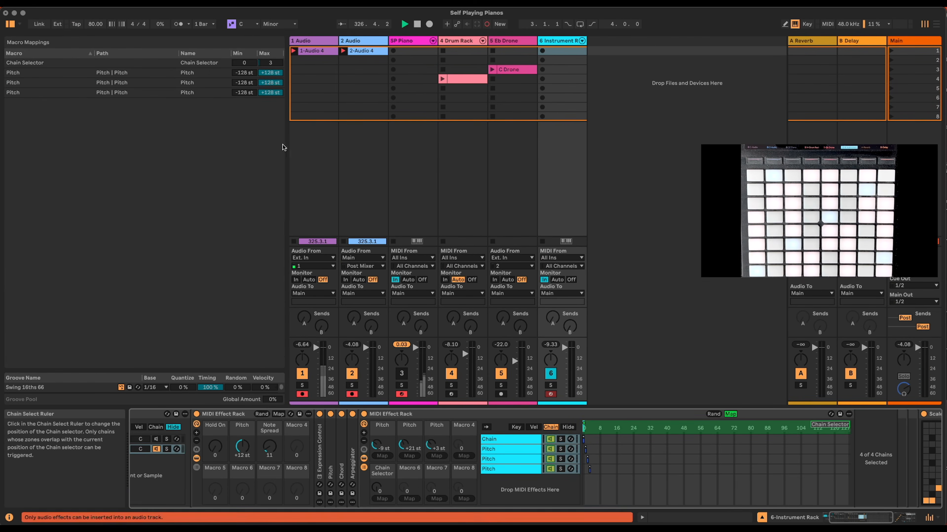
click(248, 75)
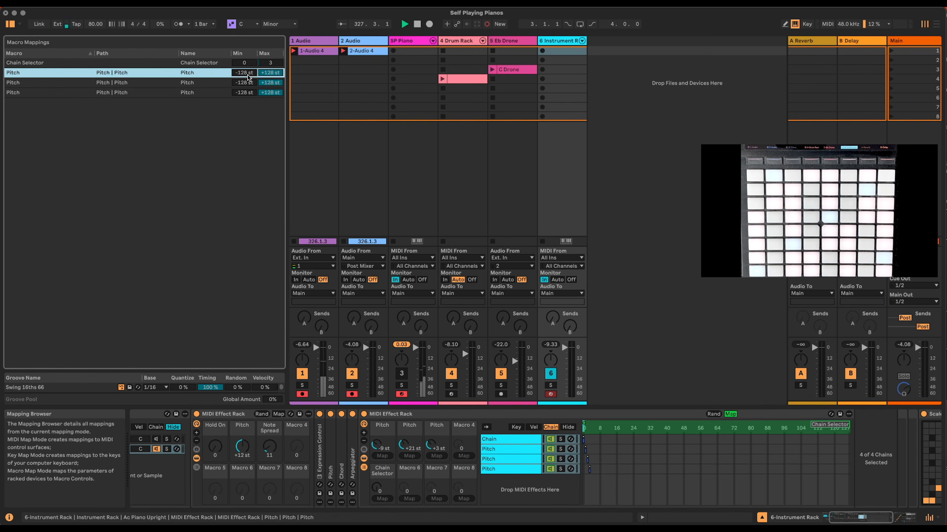
text(24)
key(Return)
click(270, 83)
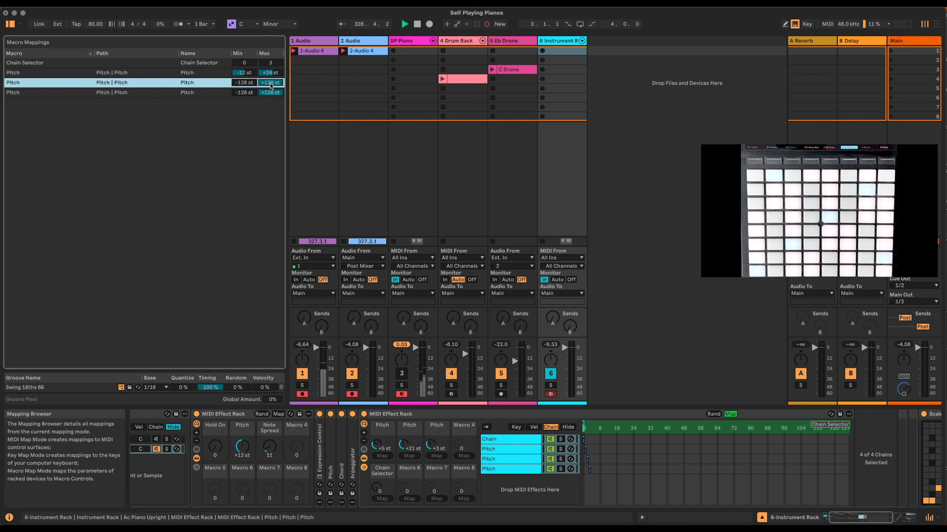
click(271, 84)
text(24)
Limit the third Pitch macro mapping to -12 st to +24 st and leave macro mapping mode.
click(244, 93)
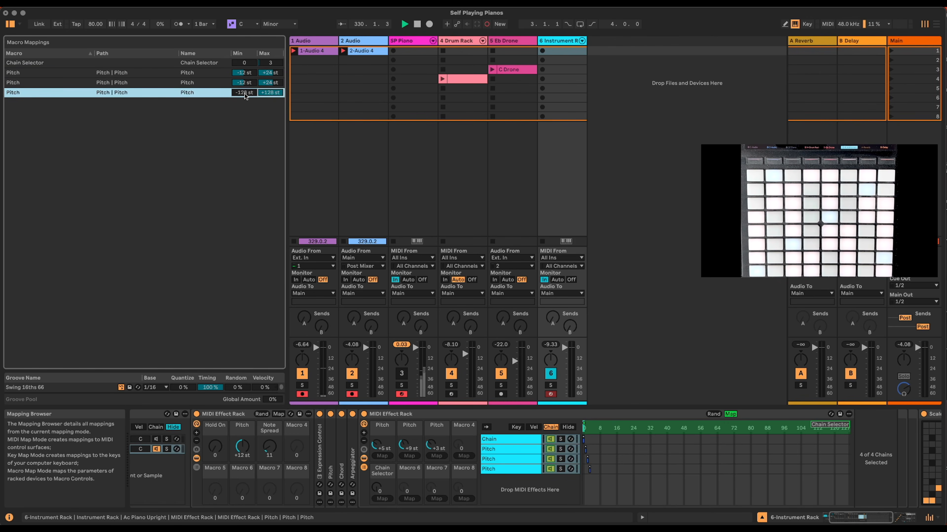
click(276, 93)
text(24)
key(Return)
click(730, 414)
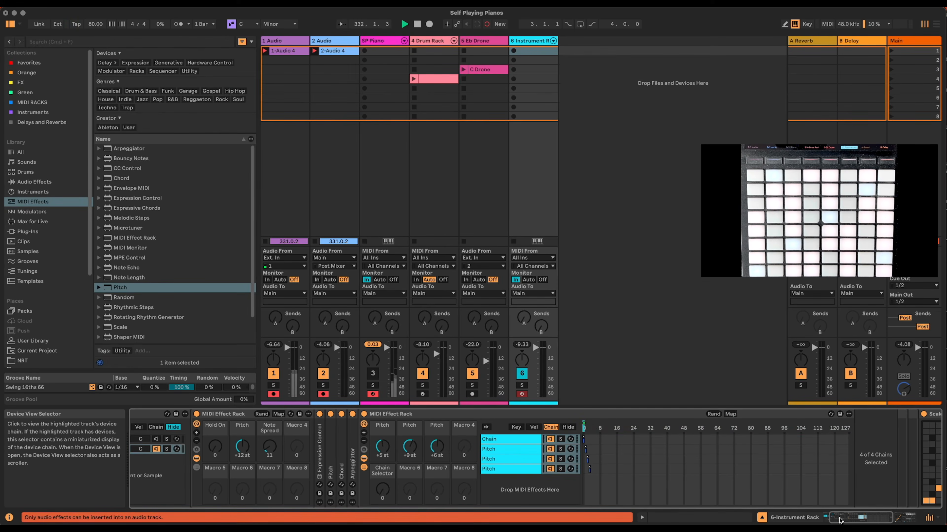
Unfold the Expression Control device in the second chain, rename it "Note Generator" and collapse it again.
click(830, 520)
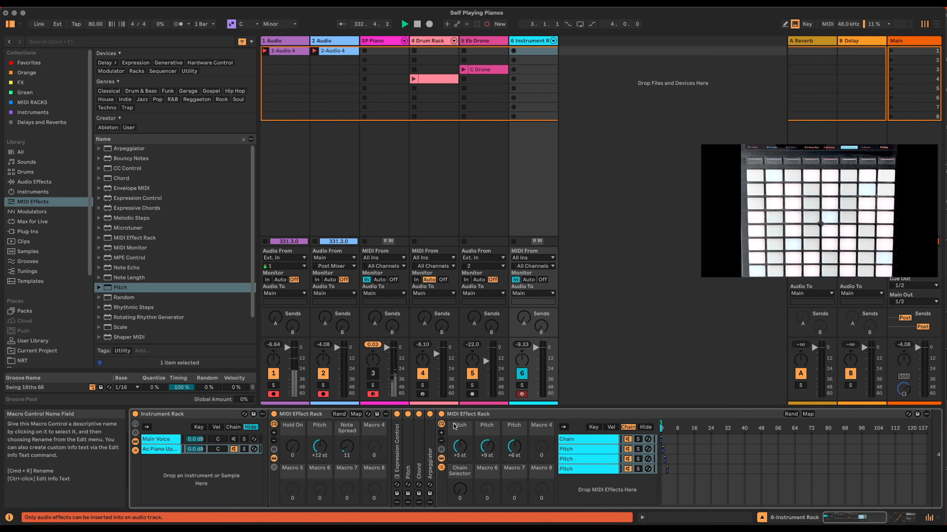
double_click(395, 445)
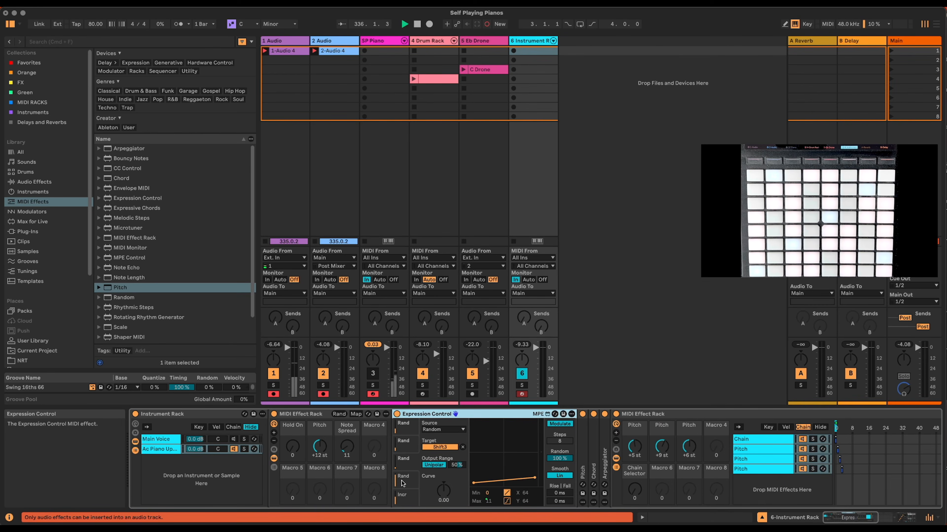
click(402, 483)
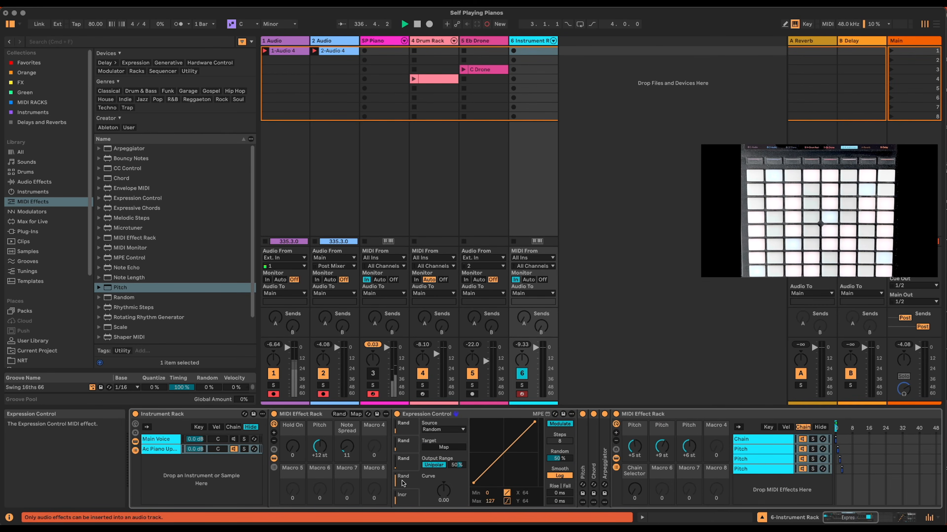
click(414, 415)
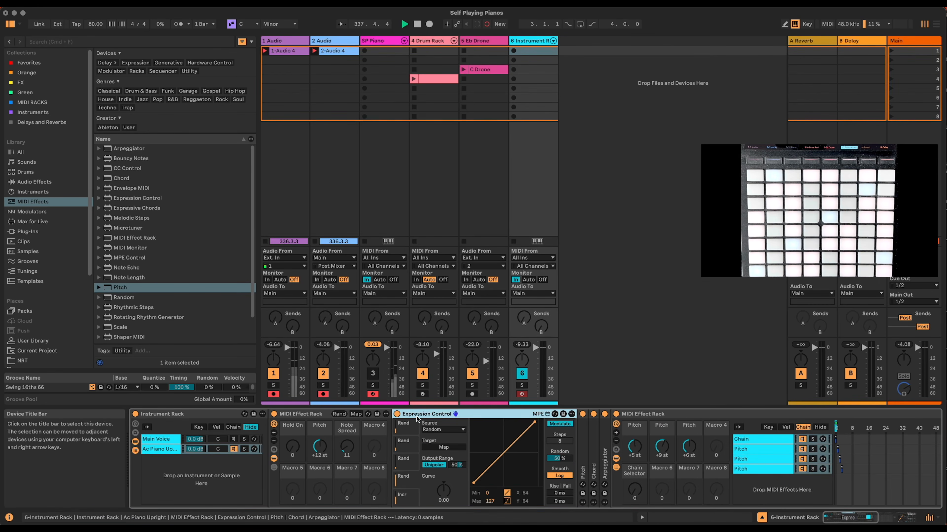
key(super+r)
text(Note Generator)
key(Return)
double_click(416, 416)
Add a second Expression Control directly after Note Generator and rename it "Sequence Notes".
drag(136, 198, 402, 436)
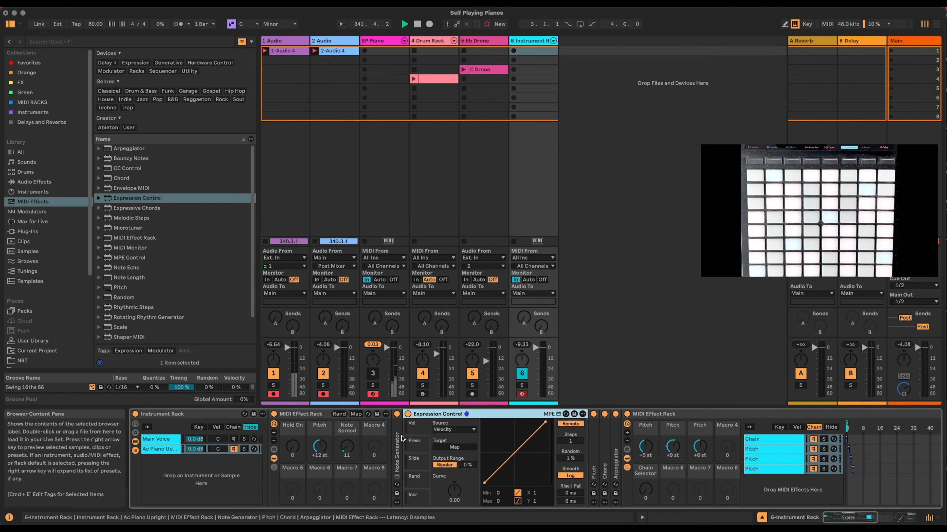
key(super+r)
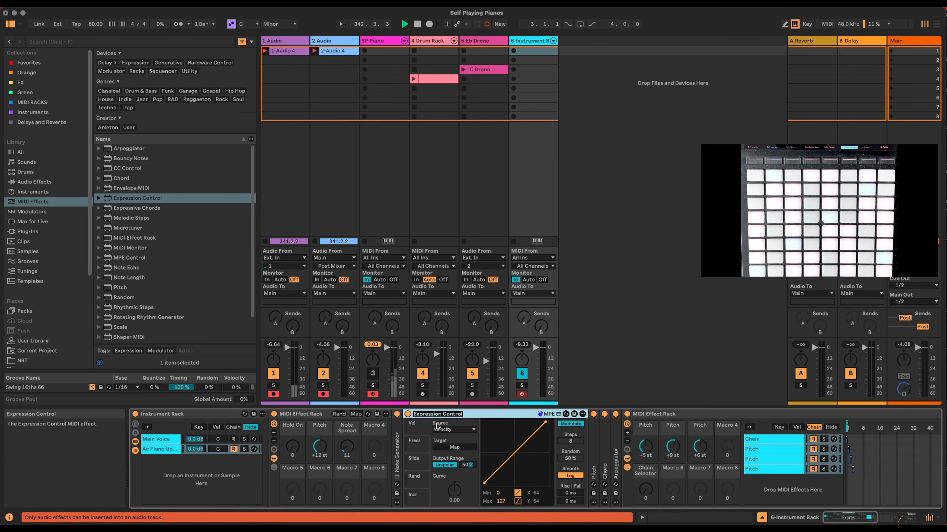
text(Sequence Notes)
key(Return)
Set Sequence Notes' first slot to a Random source at 100 % with bipolar output and map it to the first Pitch macro.
click(437, 431)
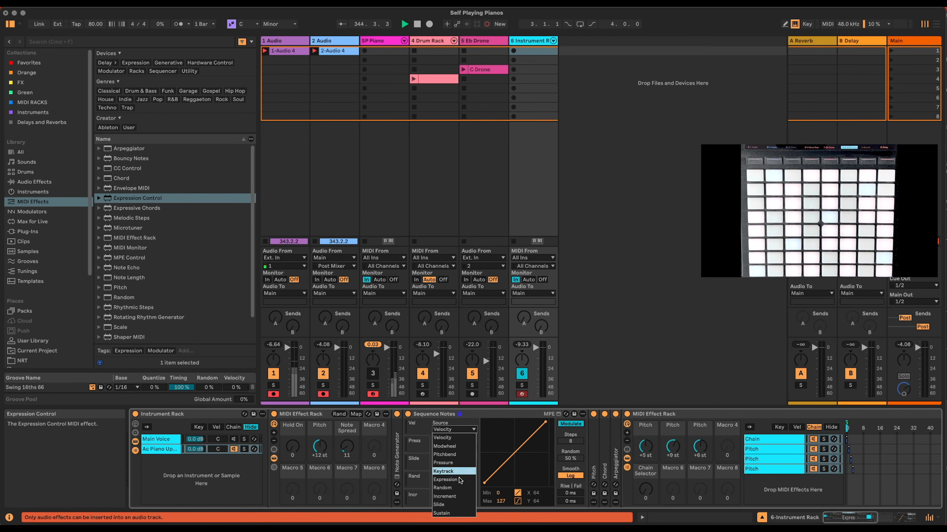
click(457, 486)
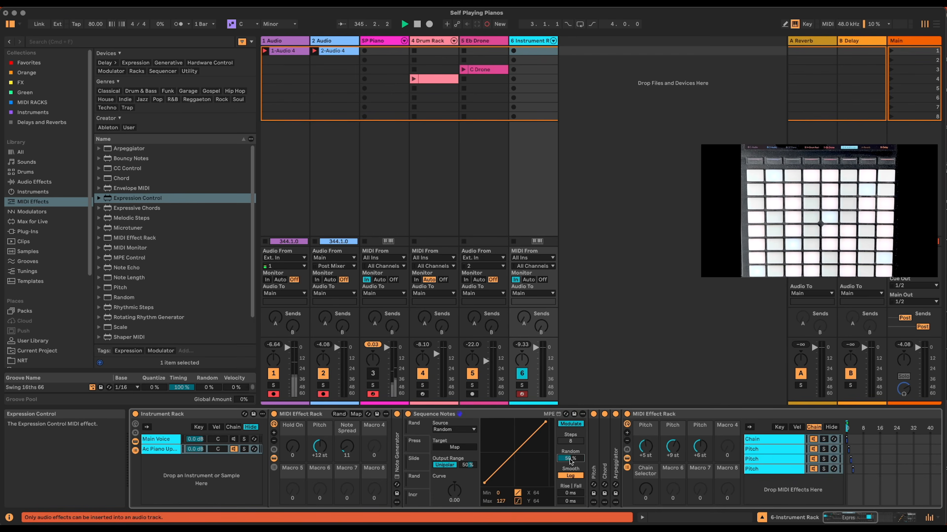
drag(570, 460, 570, 438)
click(447, 466)
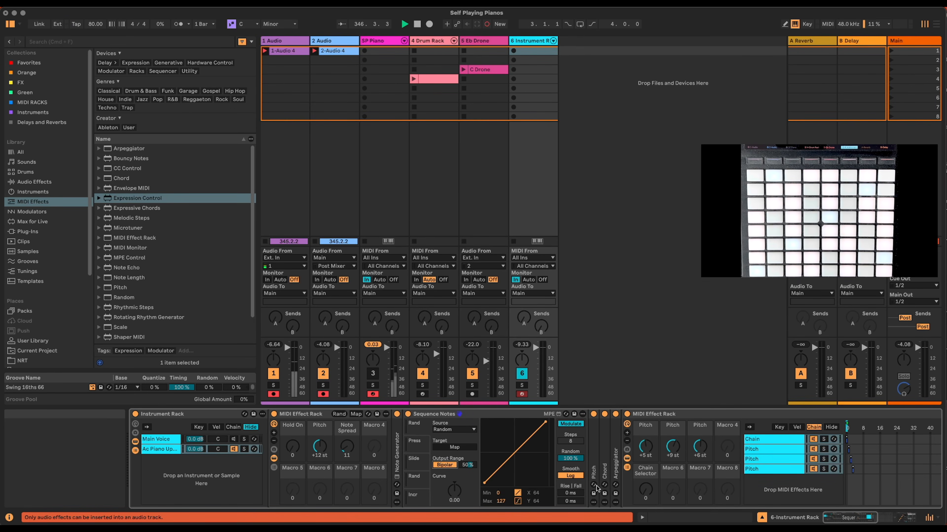
click(454, 447)
click(648, 446)
Set Sequence Notes' second slot to a Random source at 100 % with linear smoothing.
click(411, 441)
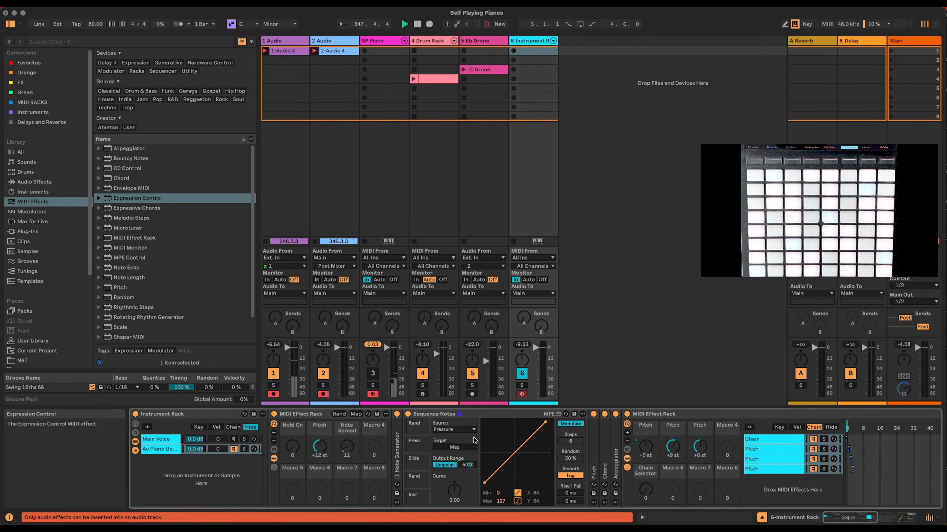
click(470, 430)
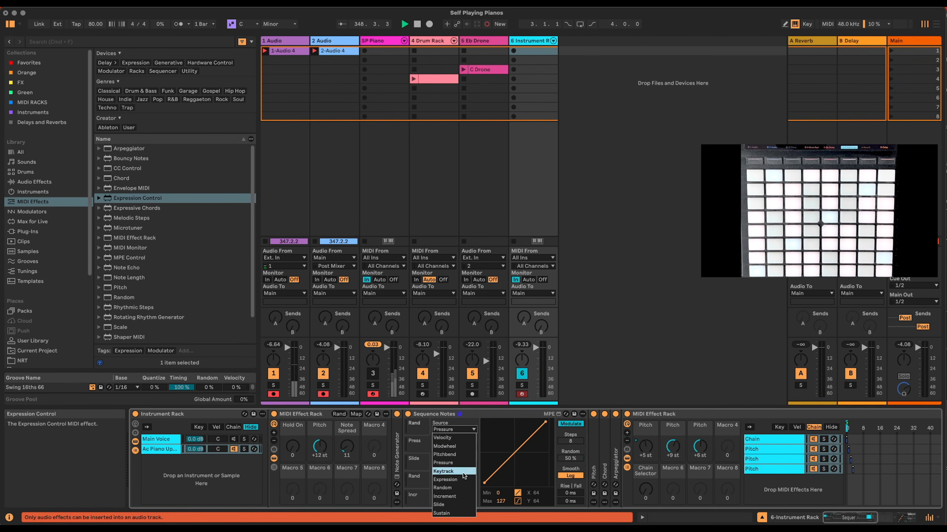
click(464, 488)
click(570, 458)
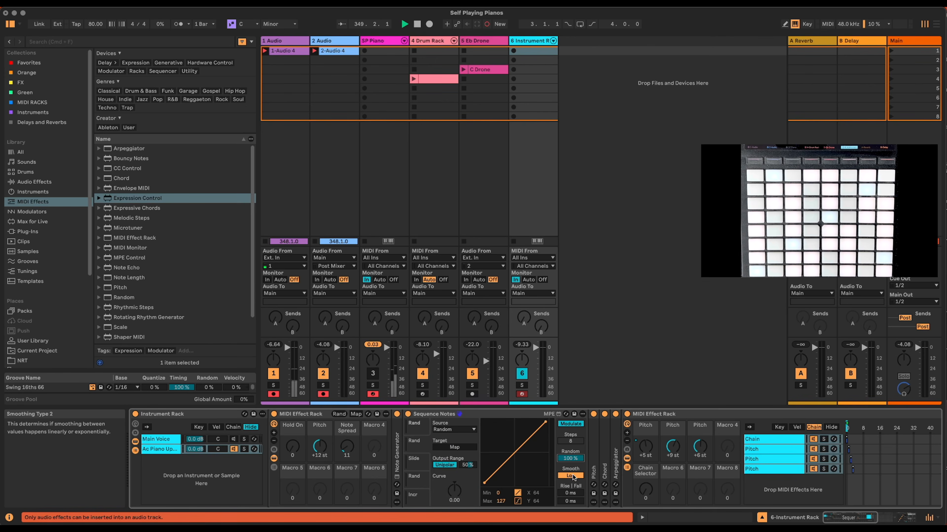
click(418, 432)
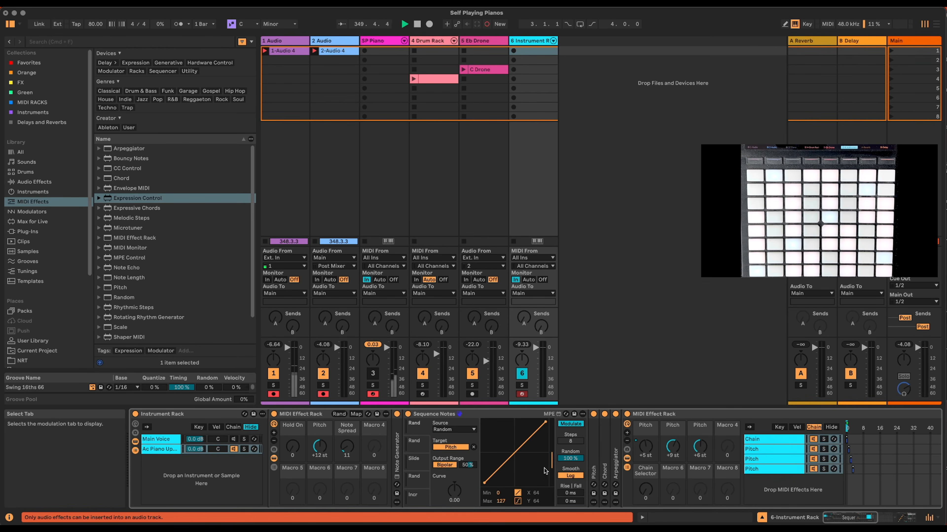
click(420, 449)
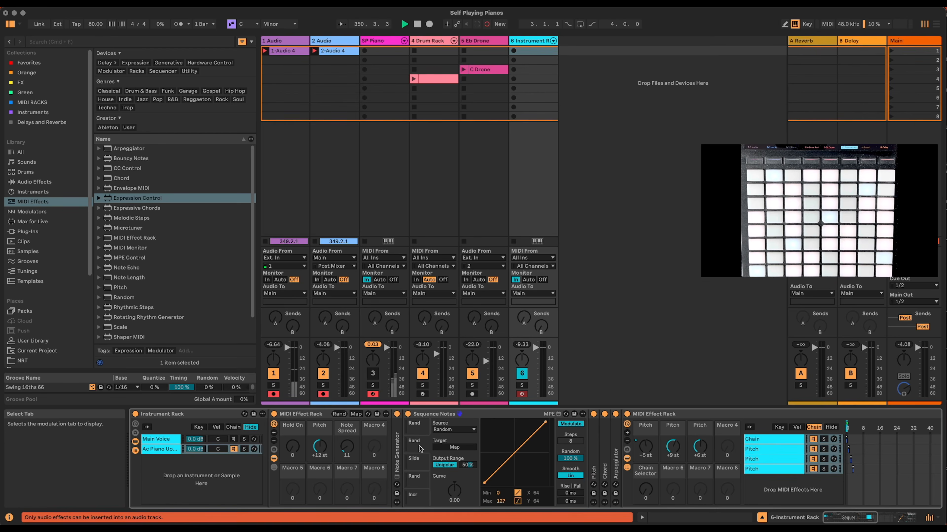
Make the second slot's output range bipolar at 50 % and map it to the second Pitch macro.
click(466, 465)
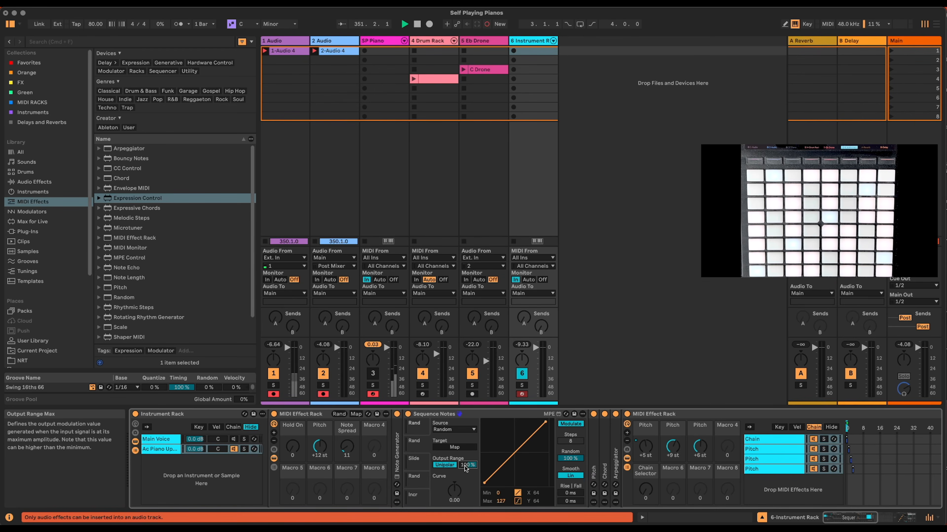
click(444, 465)
click(450, 448)
click(673, 446)
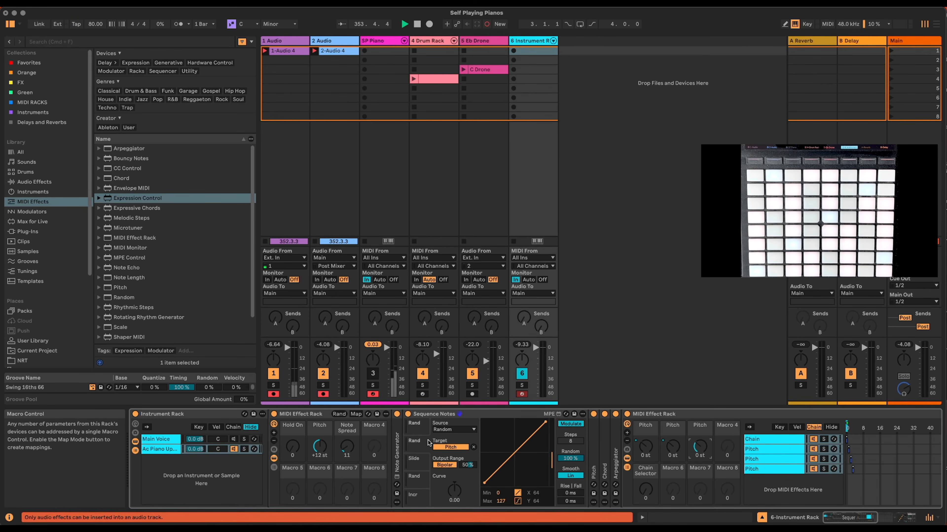
Set Sequence Notes' third slot to a Random source at 100 % with linear smoothing.
click(417, 461)
click(454, 429)
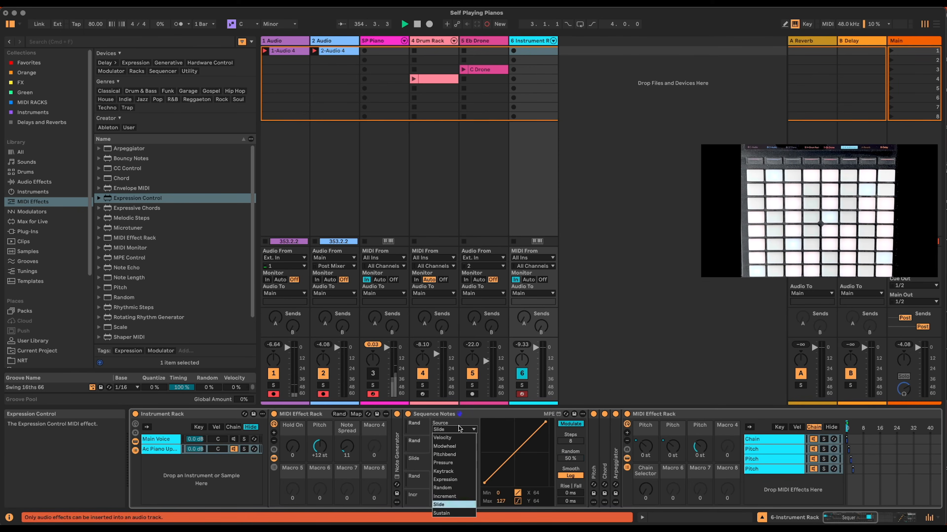
click(461, 489)
drag(570, 458, 561, 400)
click(572, 476)
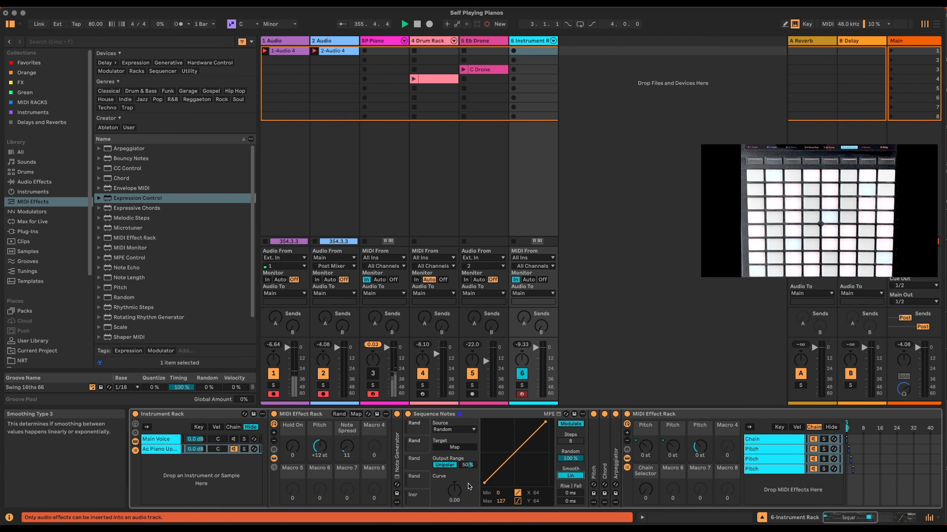
Make the third slot's output range bipolar and map it to the third Pitch macro.
click(444, 465)
click(454, 447)
click(699, 446)
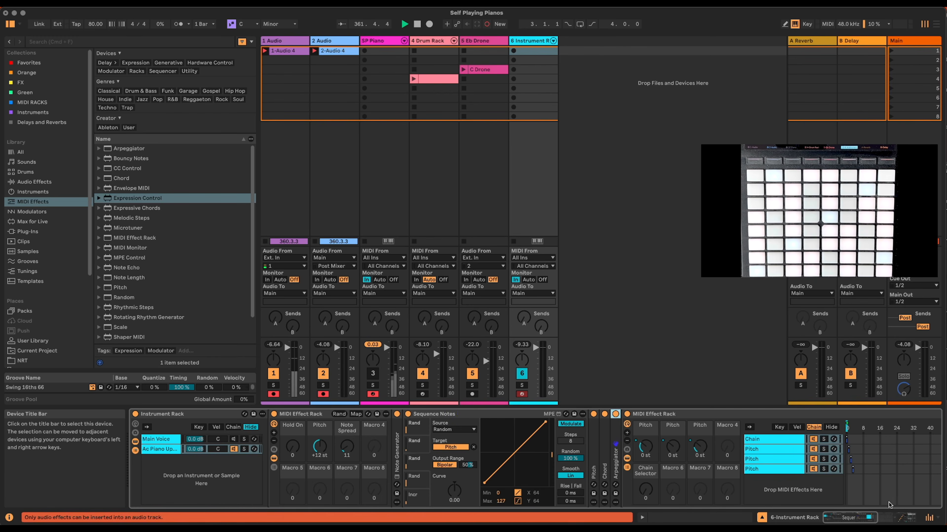
Collapse Sequence Notes and insert a new Arpeggiator between it and the Pitch device.
click(862, 517)
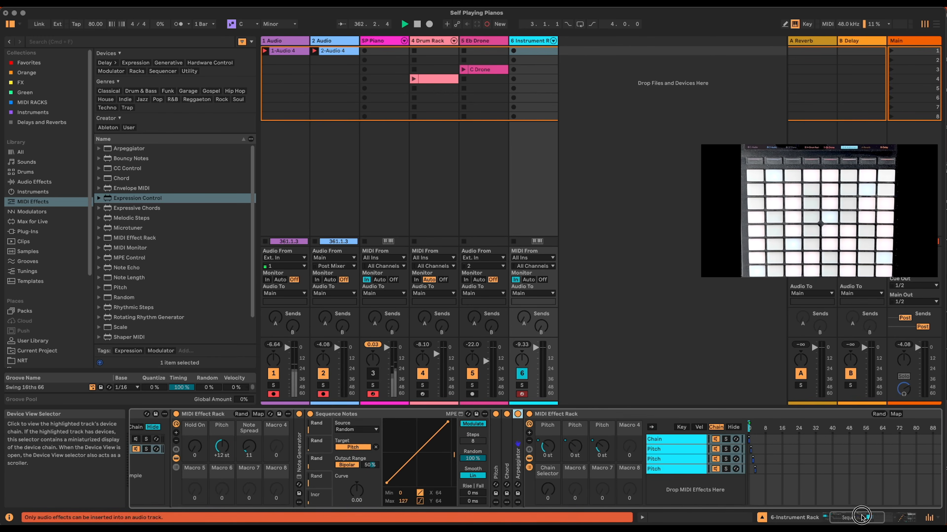
double_click(336, 413)
click(342, 438)
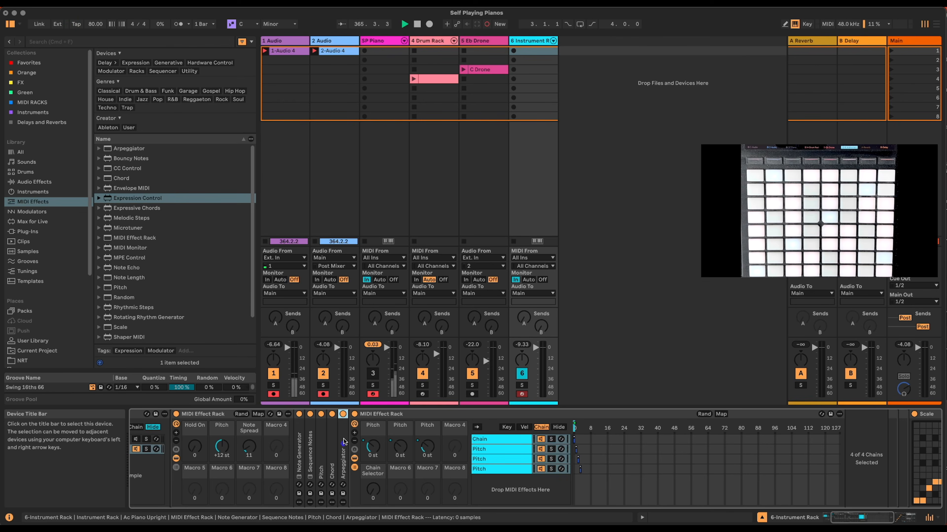
drag(343, 438, 639, 454)
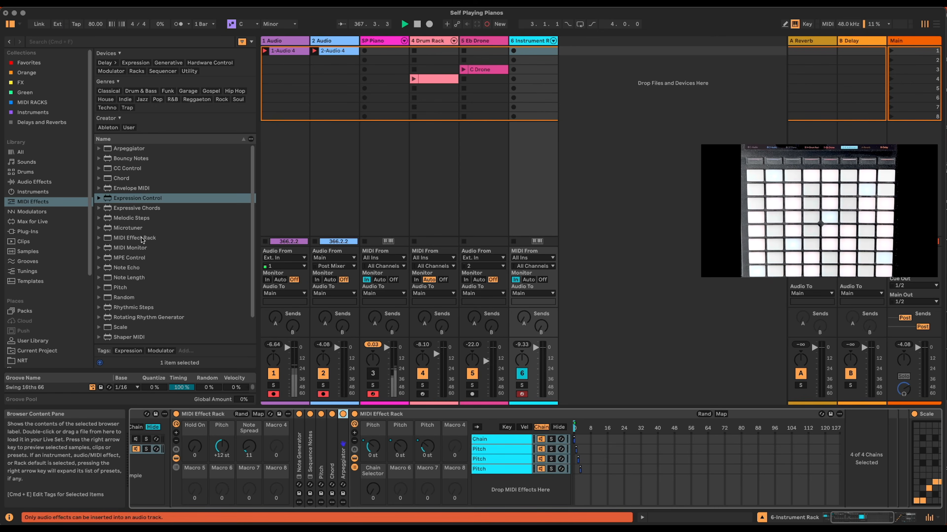
click(125, 149)
drag(125, 149, 315, 456)
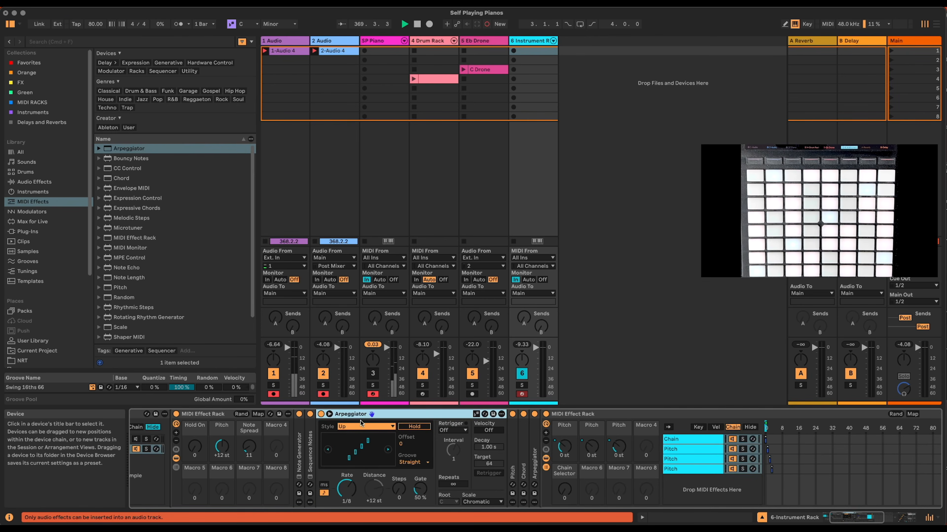
Group the new Arpeggiator into a MIDI Effect Rack and add an empty chain placed above the Arpeggiator chain.
key(super+g)
click(322, 452)
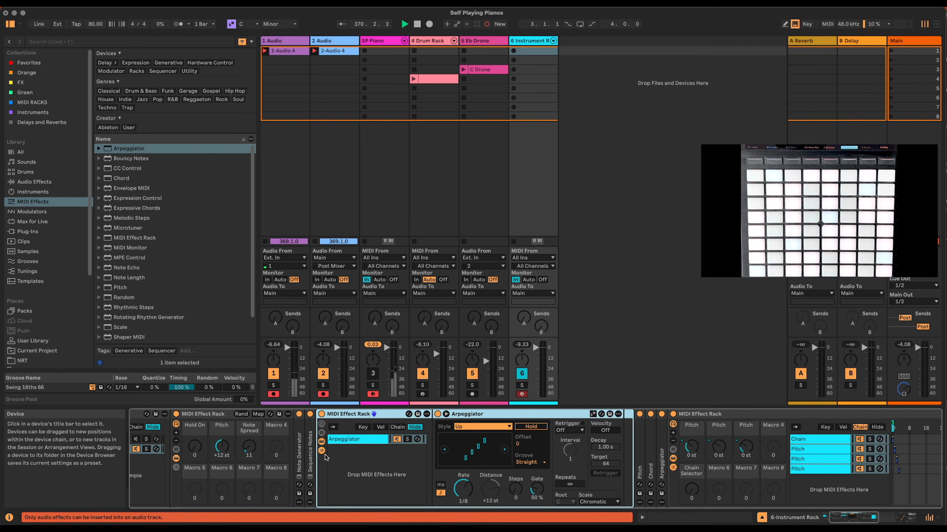
click(397, 440)
right_click(361, 473)
click(376, 485)
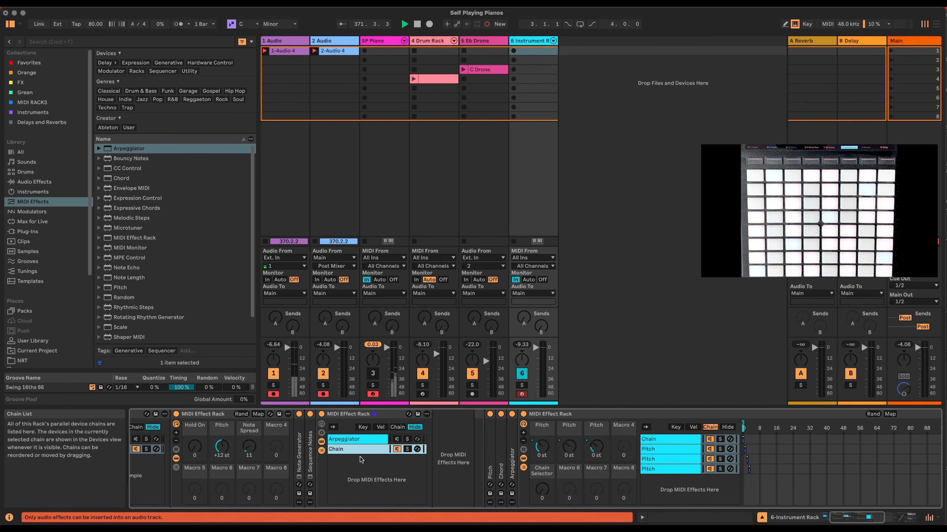
click(357, 440)
drag(357, 440, 356, 450)
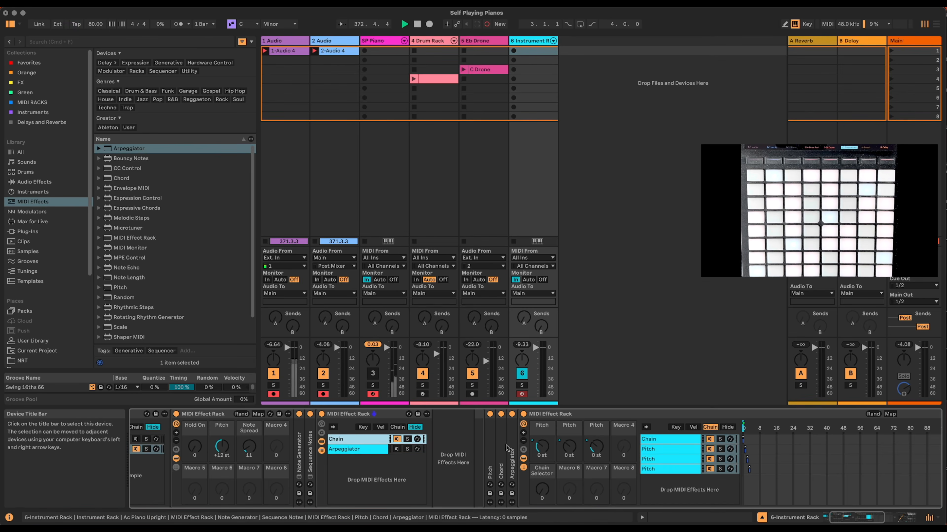
Add an Expression Control after the Arpeggiator in the rack's Arpeggiator chain, with an Increment source and 4 steps.
click(365, 447)
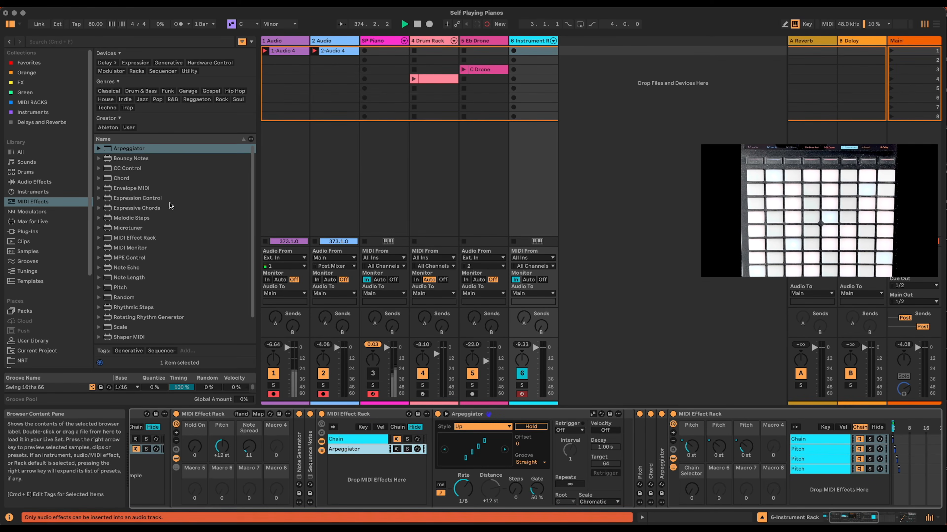
drag(128, 198, 626, 437)
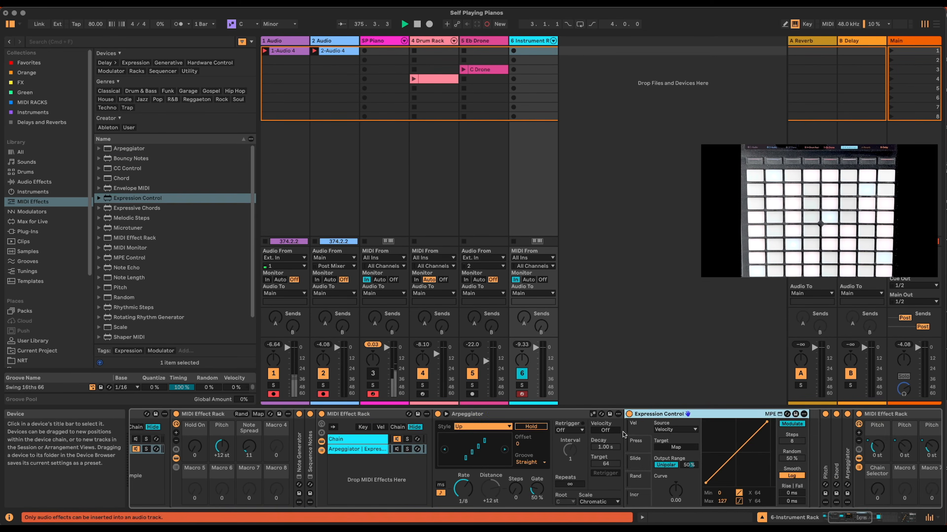
click(669, 431)
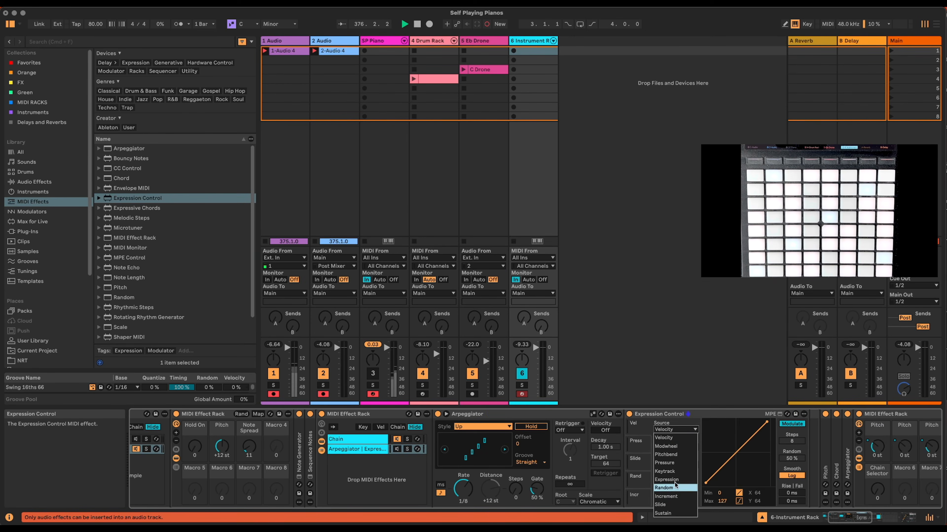
click(677, 496)
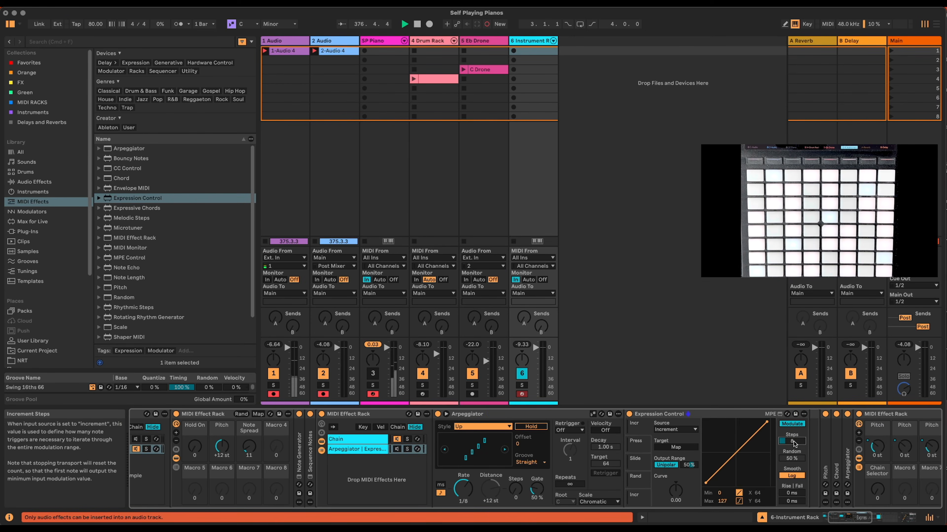
drag(797, 445, 796, 454)
Set the Increment slot to linear smoothing with a 100 % output range and map it to the Chain Selector macro.
scroll(581, 479, right, 5)
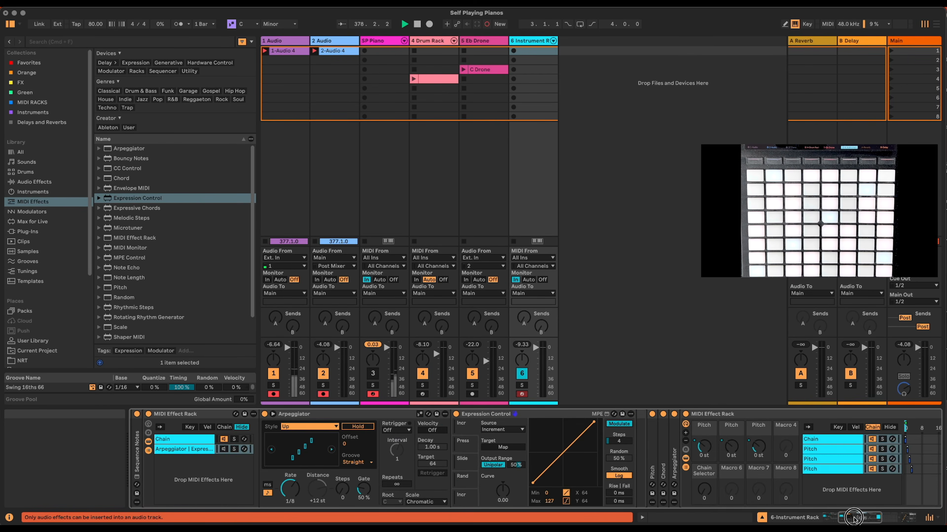
click(625, 476)
drag(516, 465, 516, 407)
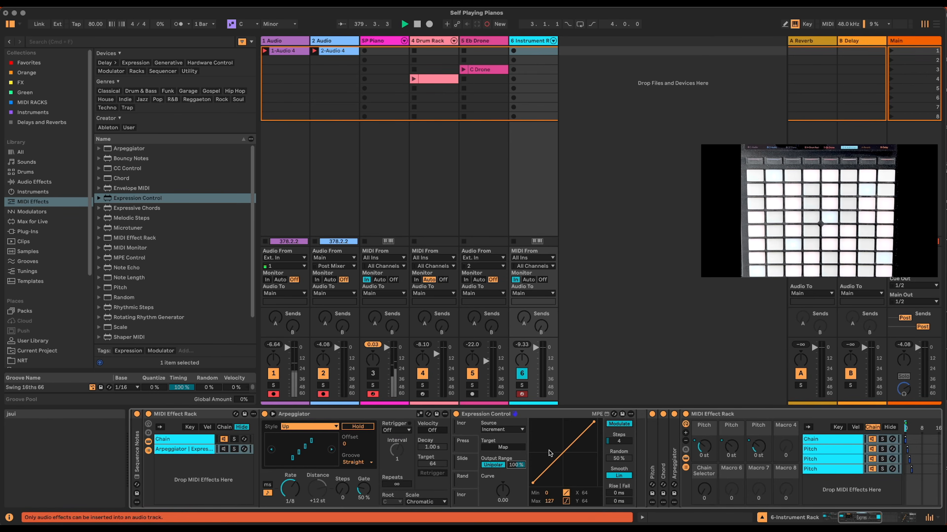
click(502, 447)
click(697, 493)
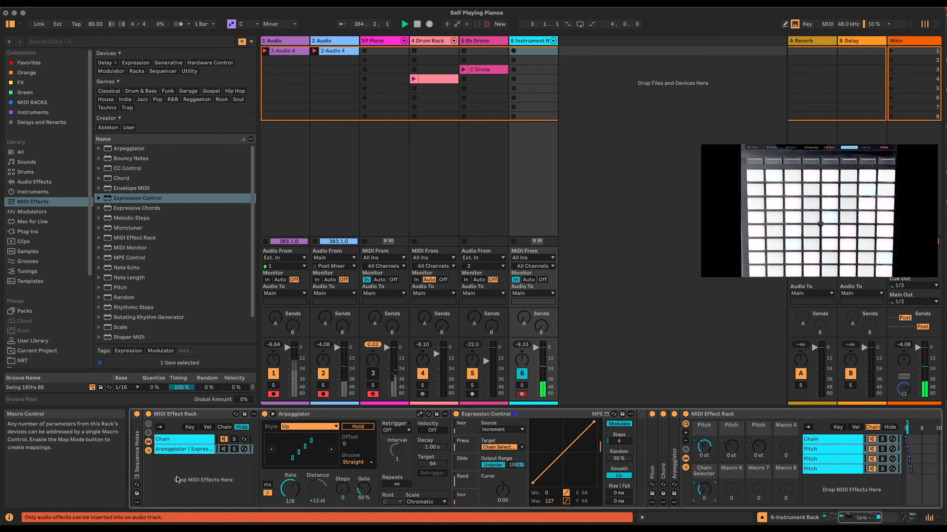
Expand the Arpeggiator after Chord and set its rate to 1/16, and set the rack chain's Arpeggiator rate to 1/4.
click(177, 440)
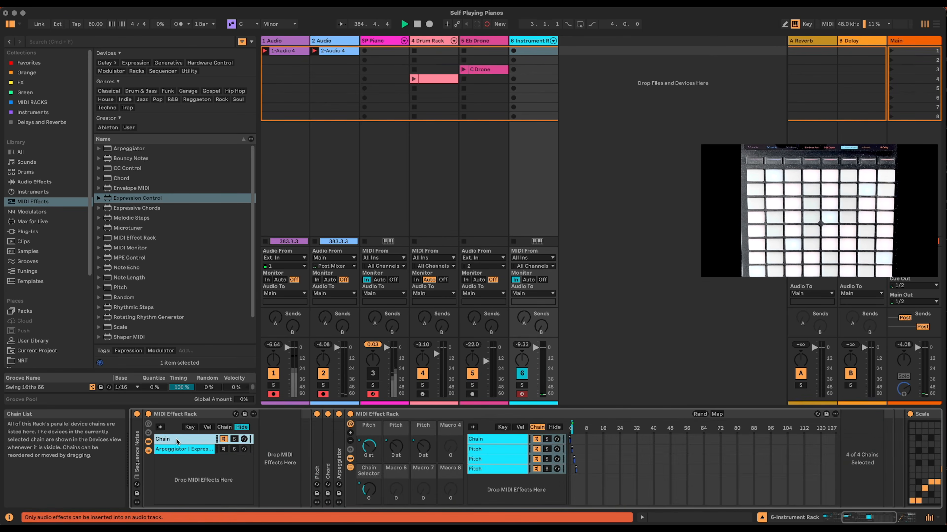
double_click(339, 449)
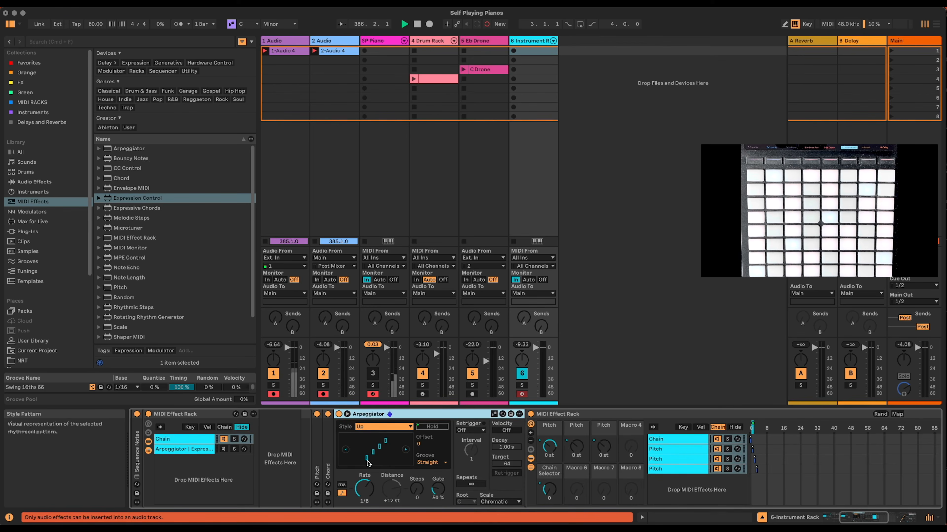
click(364, 490)
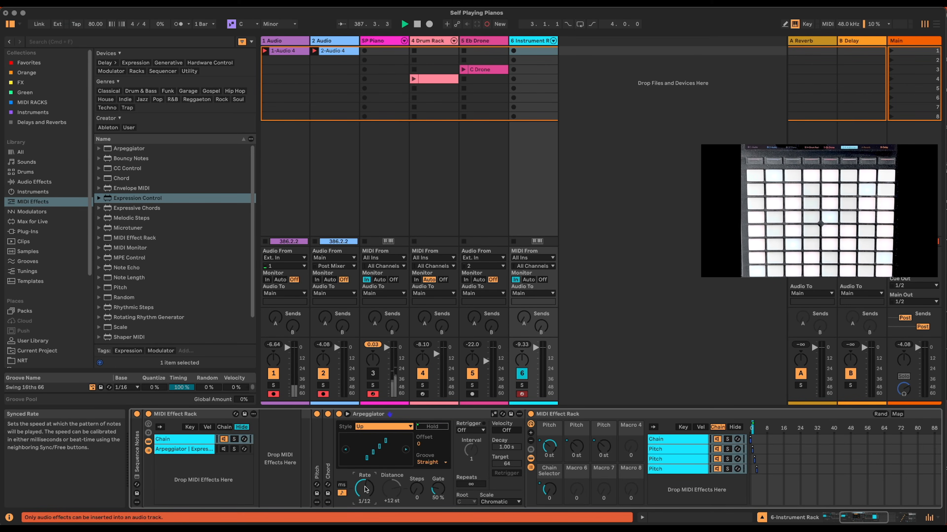
click(193, 449)
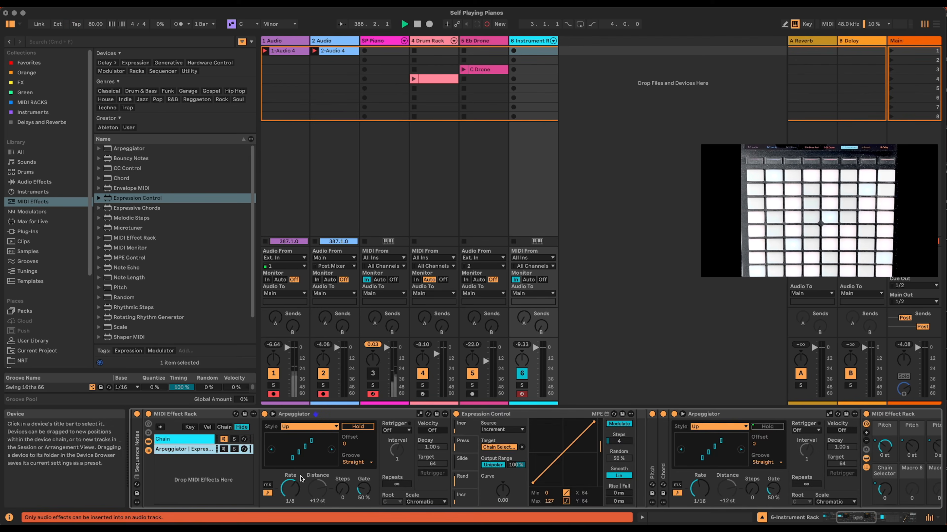
drag(288, 485, 288, 479)
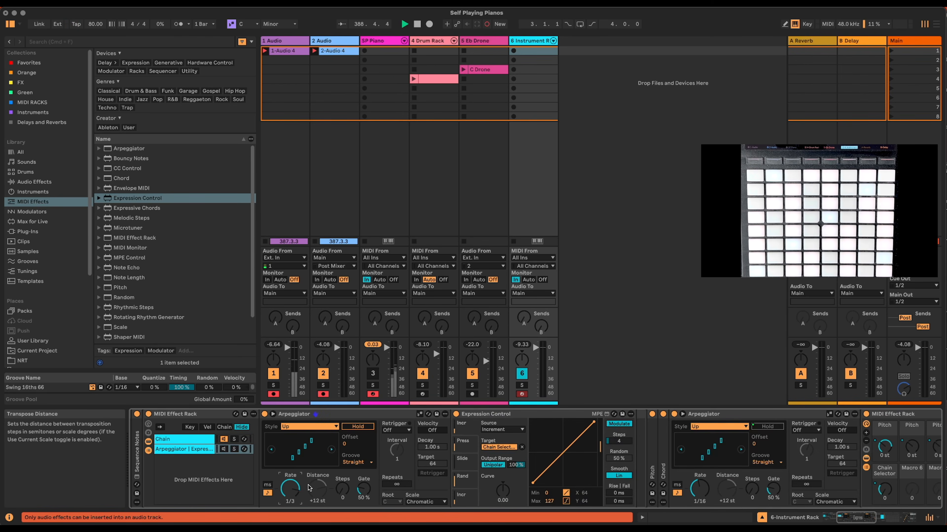
Select the rack's empty chain and rename the Arpeggiator after Chord as Melody.
click(183, 441)
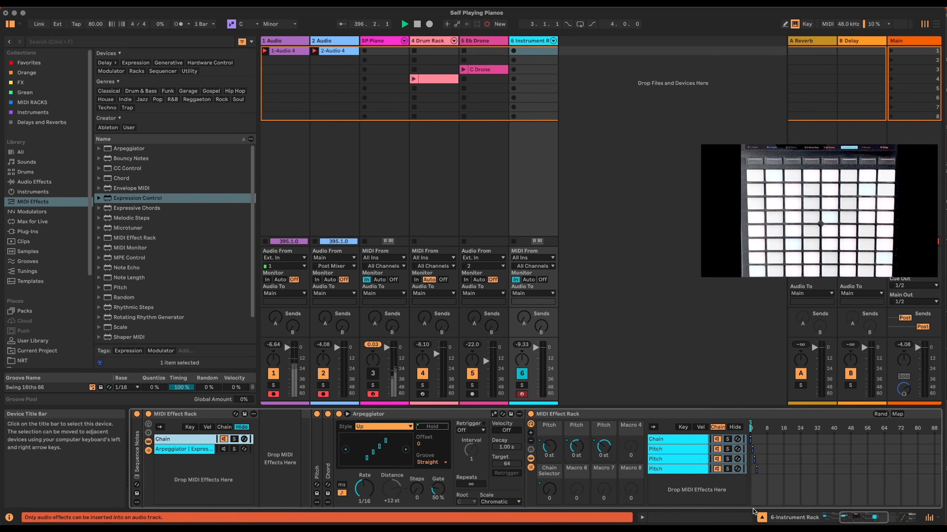
drag(850, 521, 833, 519)
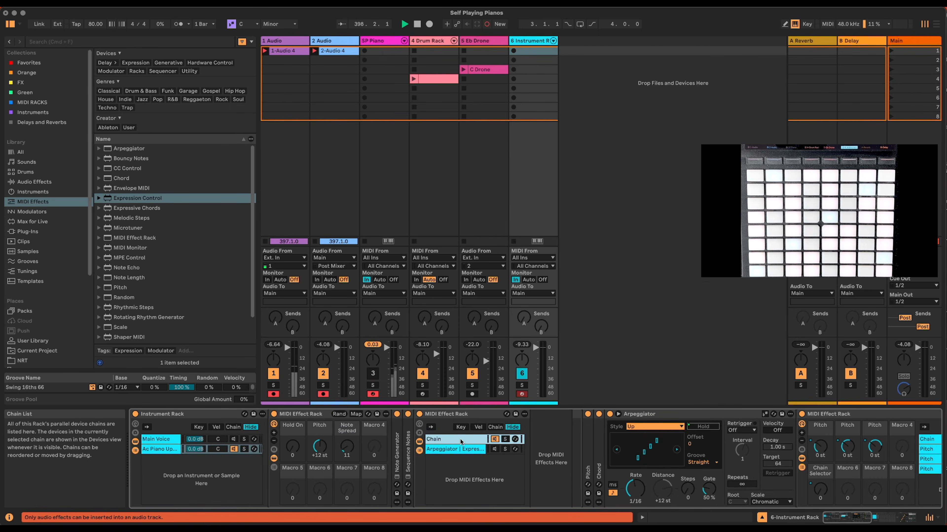
click(642, 414)
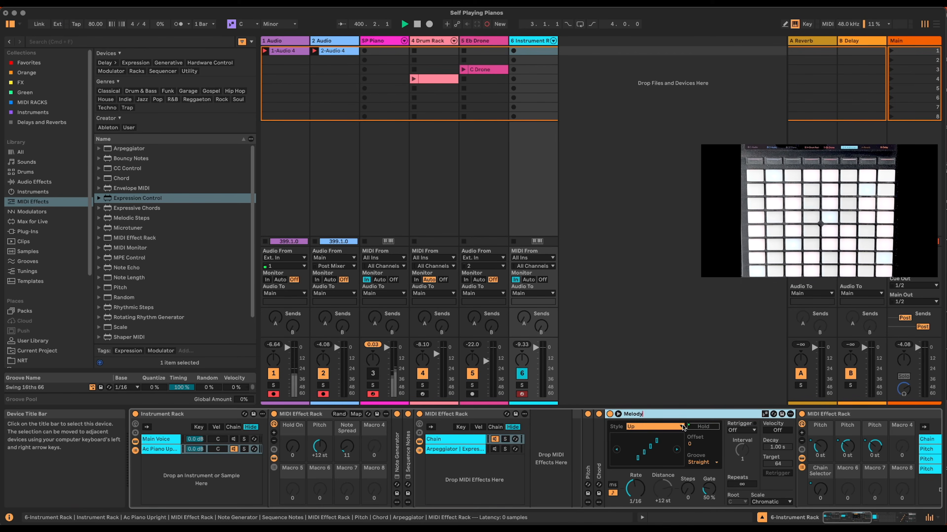
key(Return)
Map Melody's rate to Macro 5 of the outer MIDI Effect Rack, show more macros, and rename that macro Mel Rate.
right_click(633, 489)
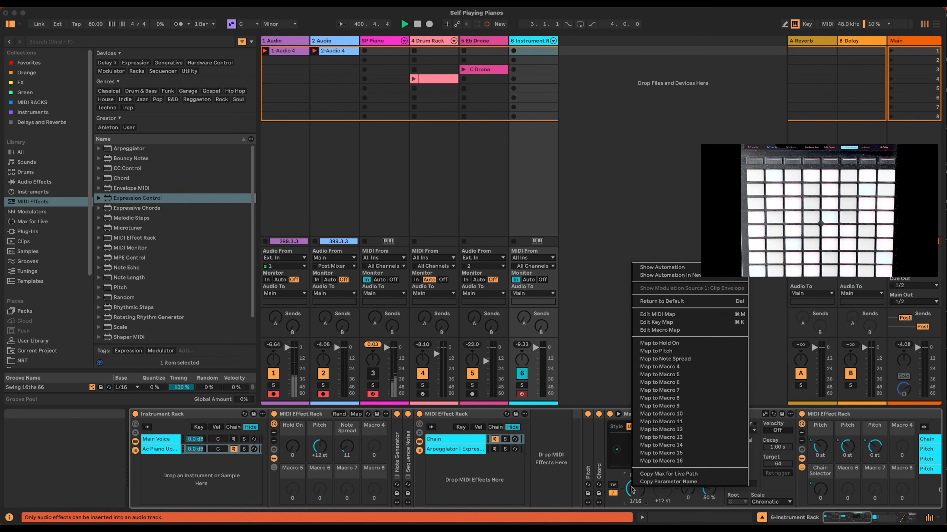
click(694, 374)
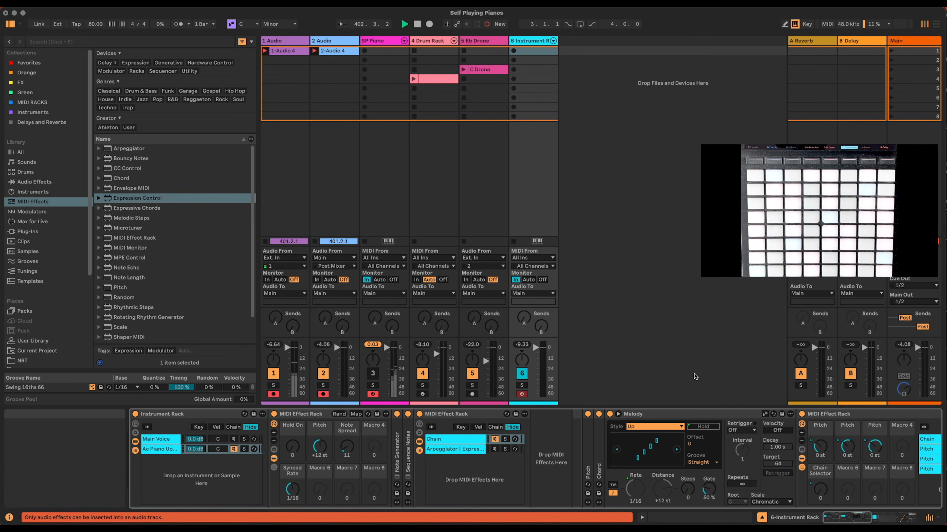
click(274, 434)
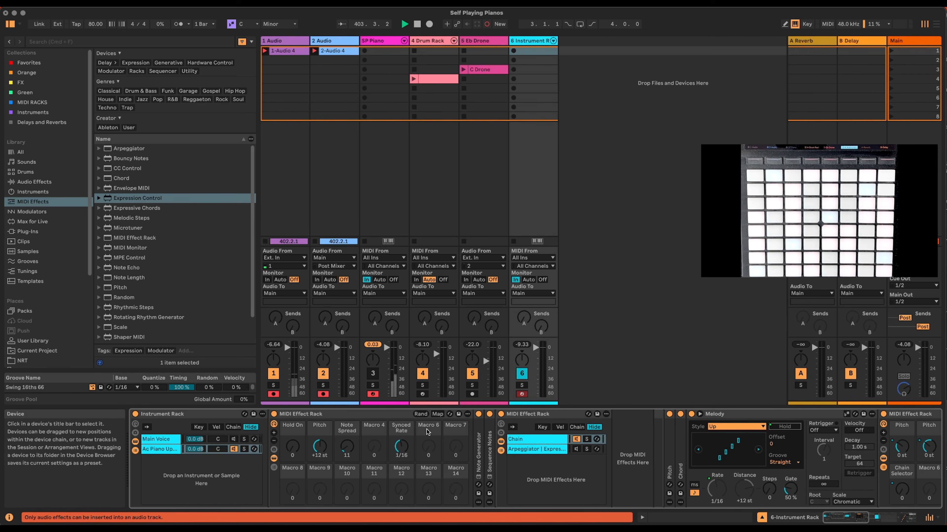
click(409, 432)
key(super+r)
text(Mel Rate)
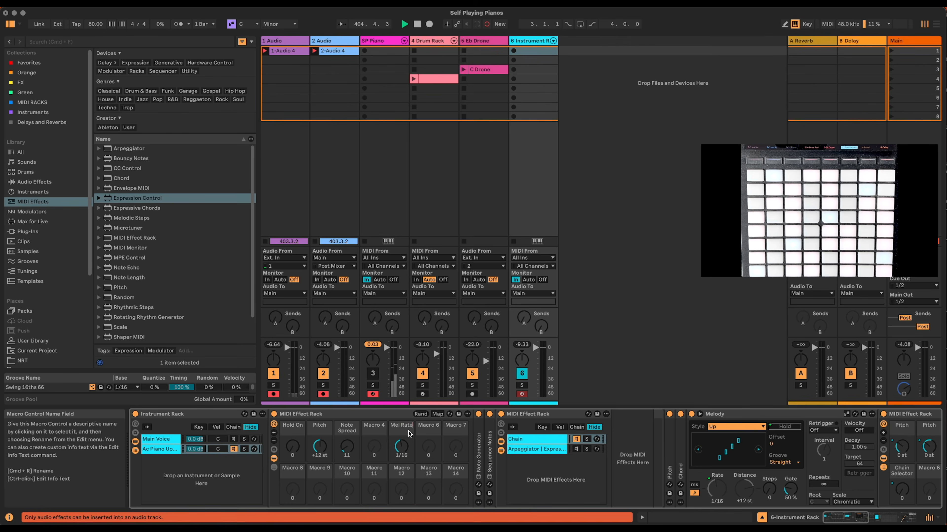
key(Return)
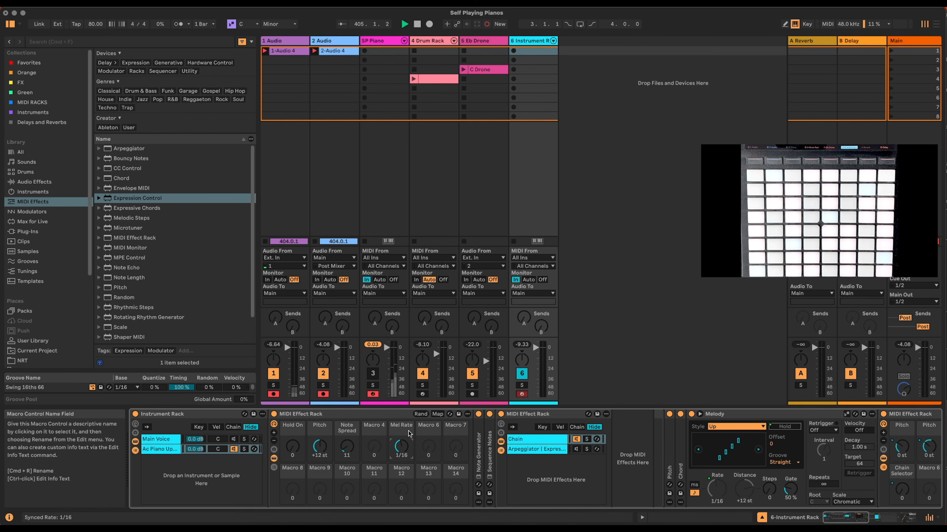
Limit the Mel Rate macro mapping to a range of 1/32 to 1/4.
click(519, 449)
click(437, 414)
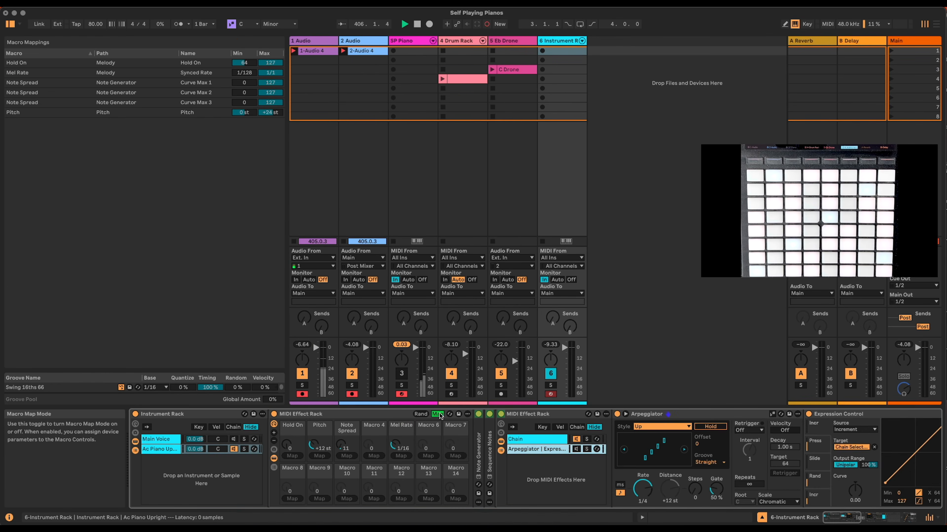
click(254, 76)
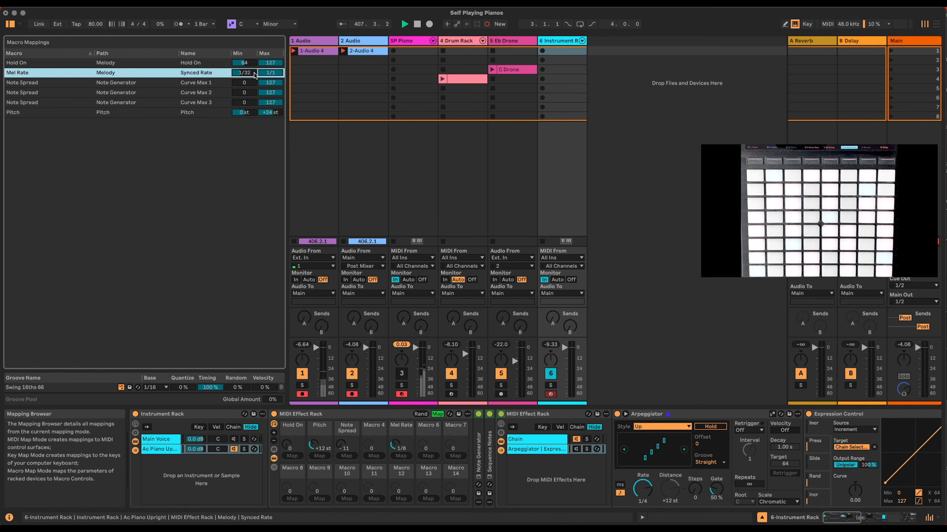
click(272, 72)
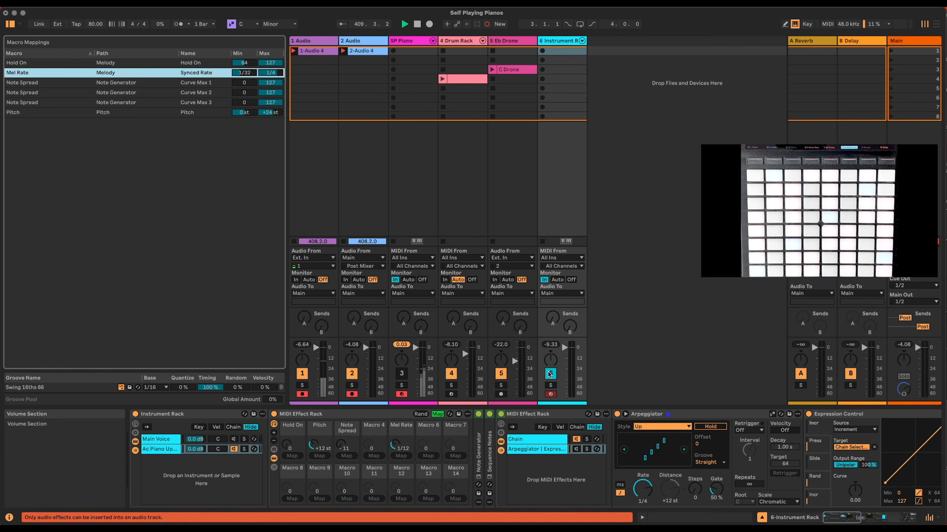
click(438, 414)
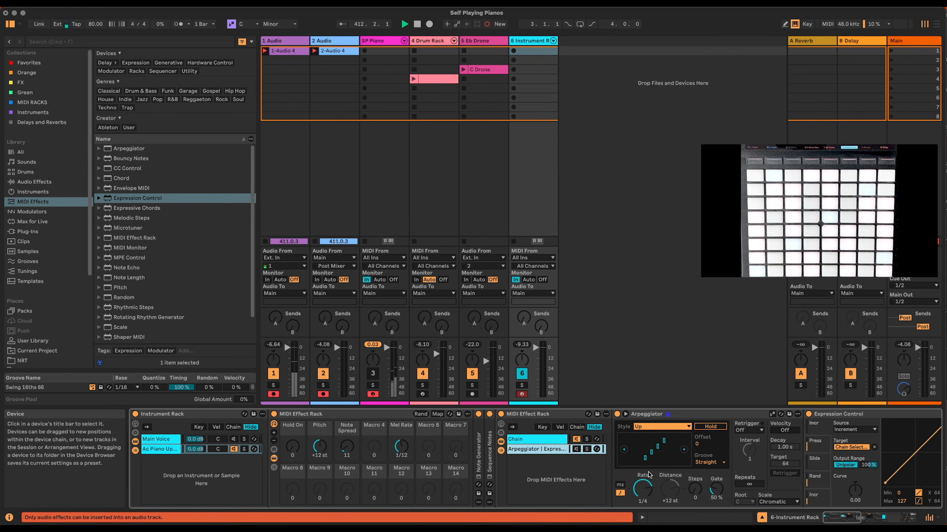
Map the rack chain's Arpeggiator rate through the inner rack's Macro 6 to the outer rack's Macro 6, with a 1/4 minimum.
right_click(642, 491)
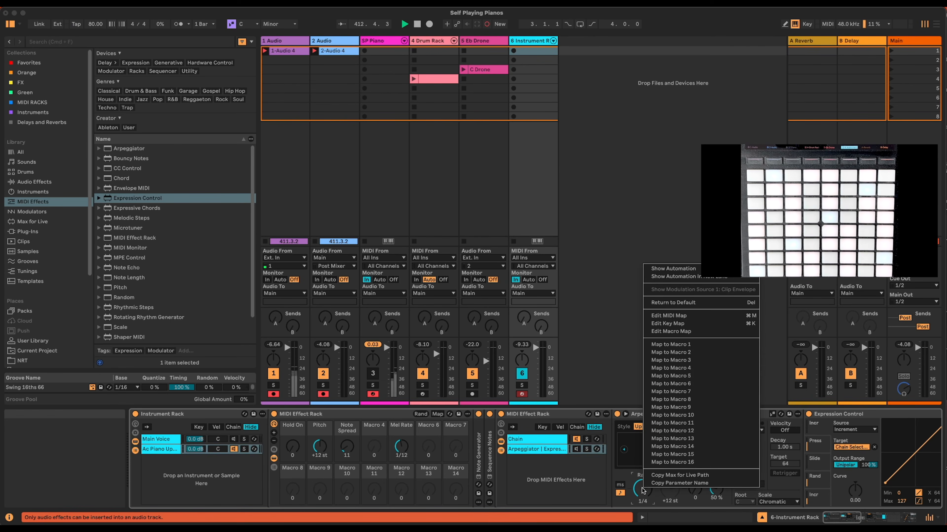
click(695, 382)
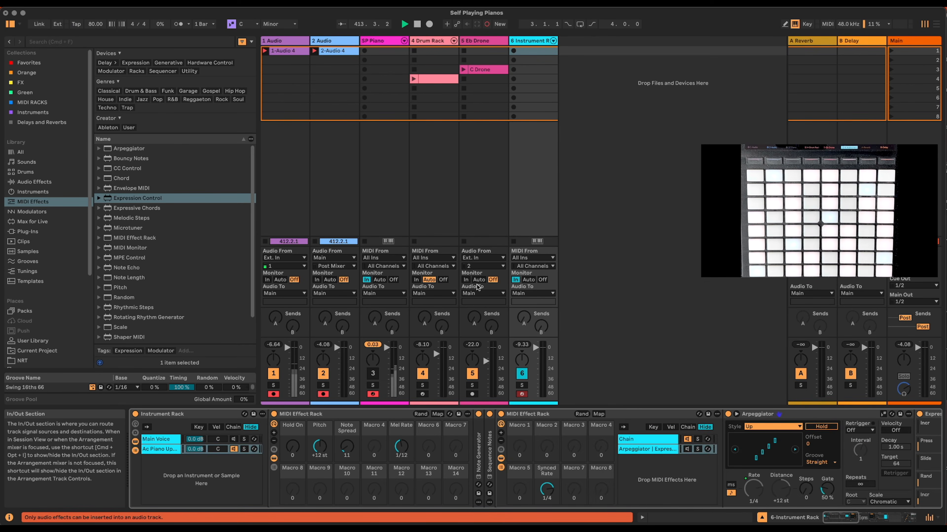
click(436, 414)
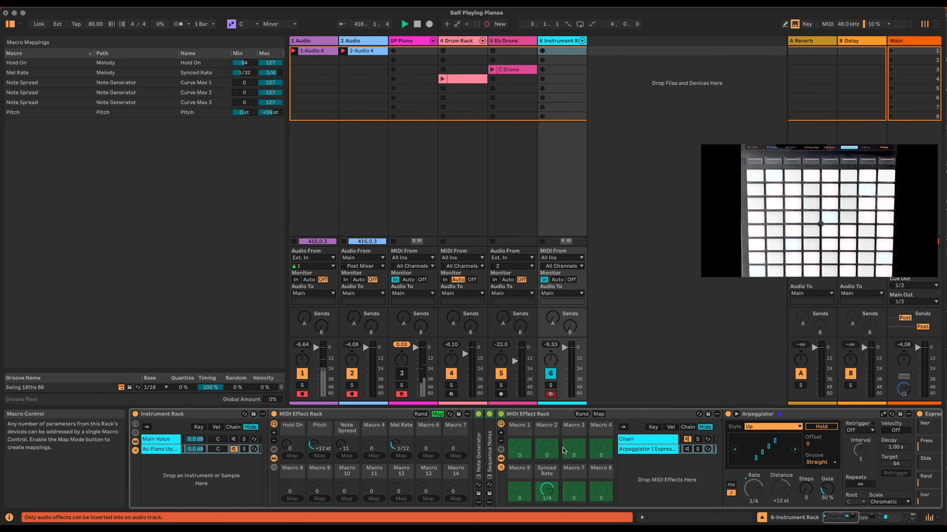
right_click(546, 488)
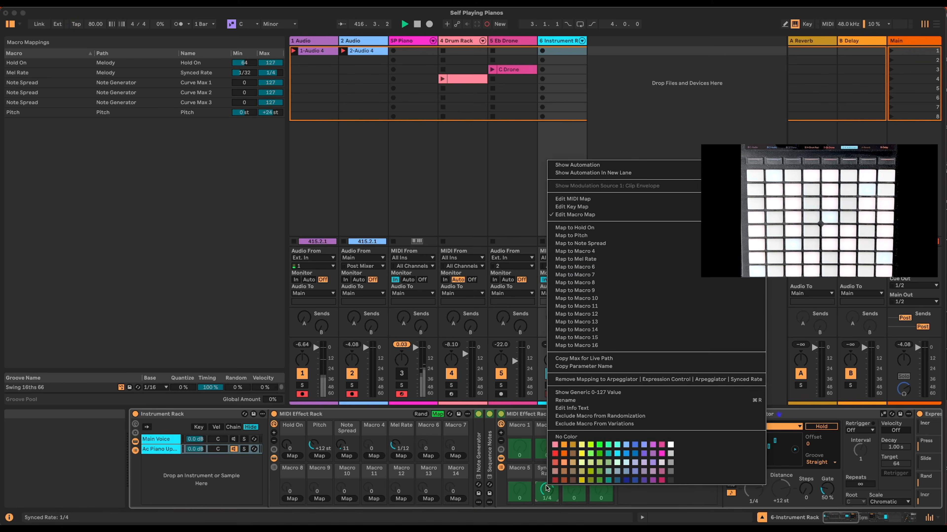
click(616, 267)
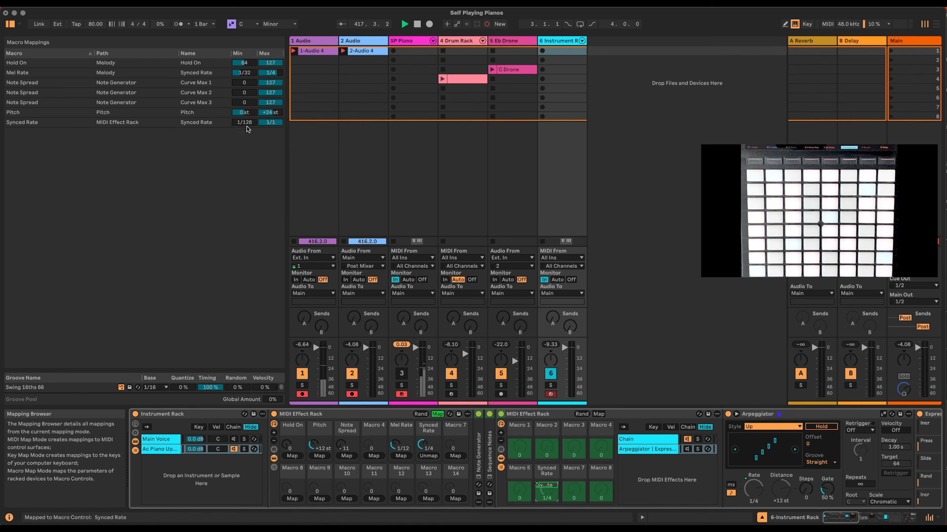
drag(247, 127, 246, 123)
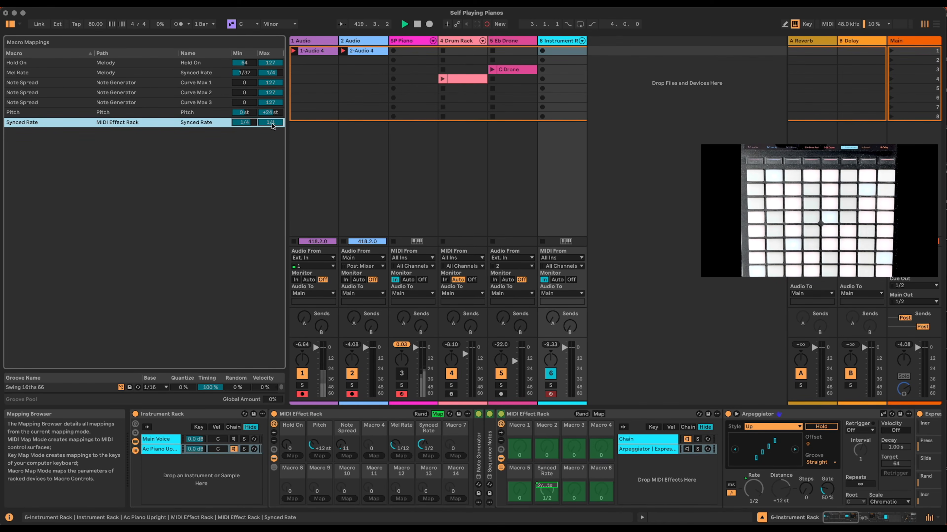
click(438, 414)
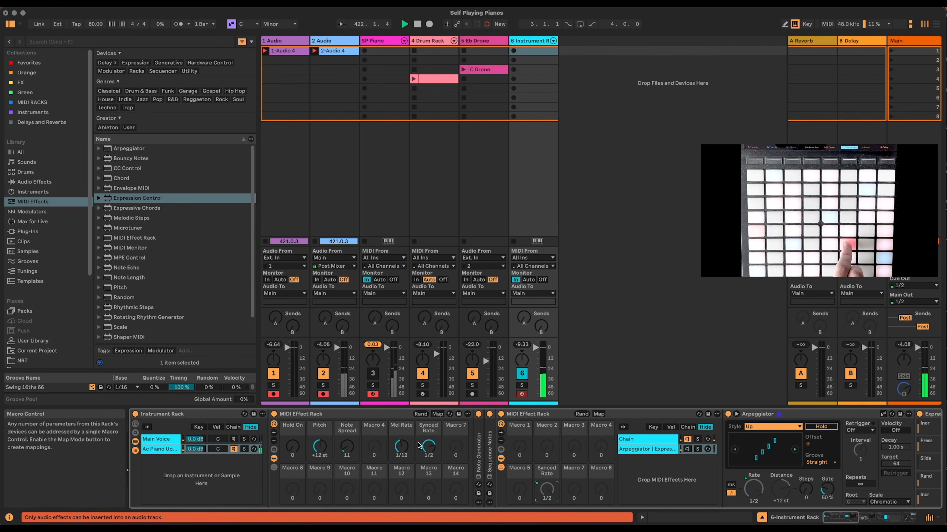
Adjust the outer rack's rate macros, setting Mel Rate to 1/16 and Synced Rate to 1/4.
drag(420, 444, 420, 434)
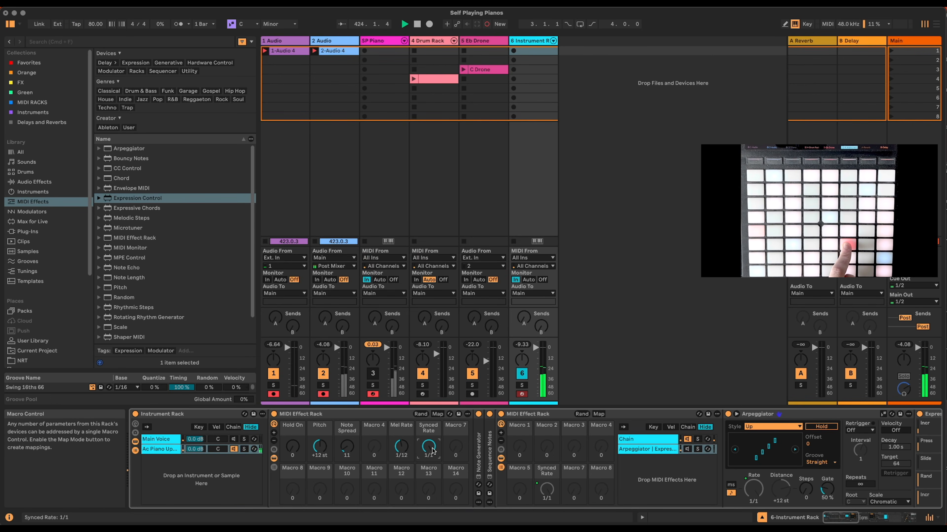
drag(401, 446, 401, 442)
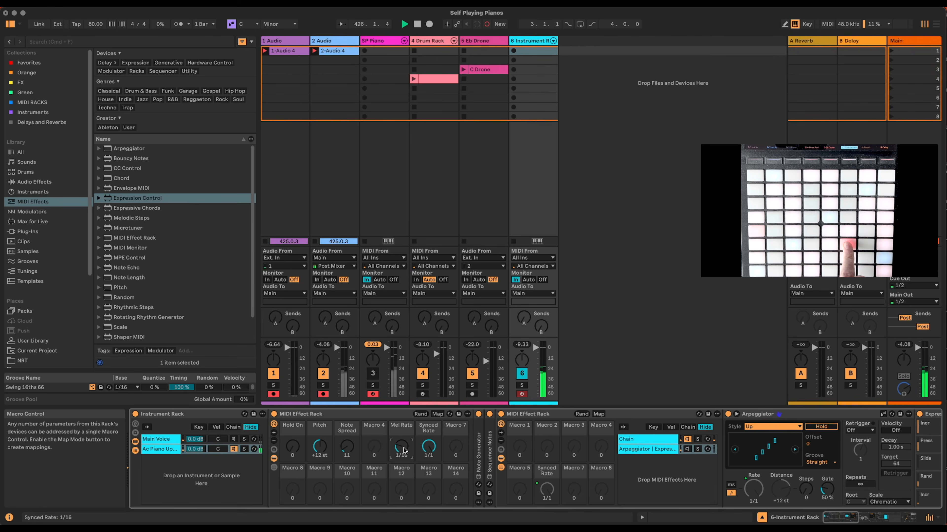
drag(429, 447, 428, 440)
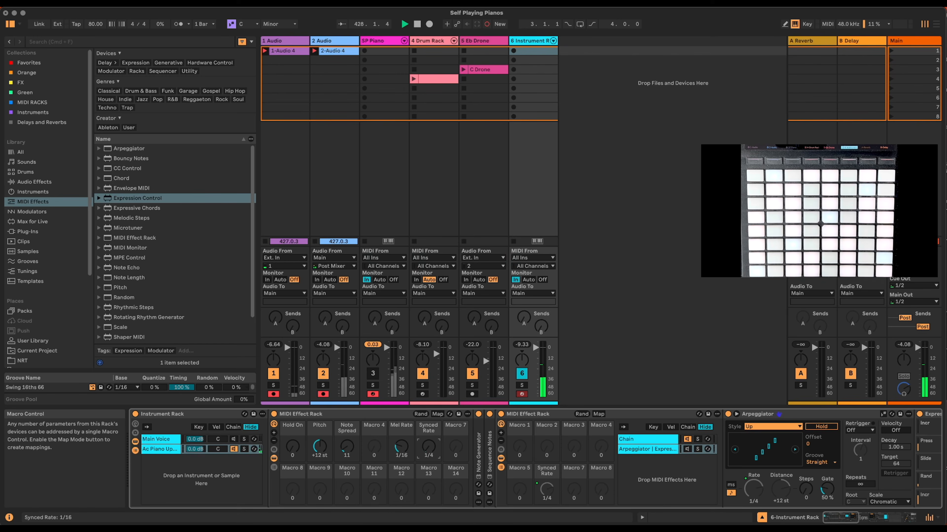
click(396, 449)
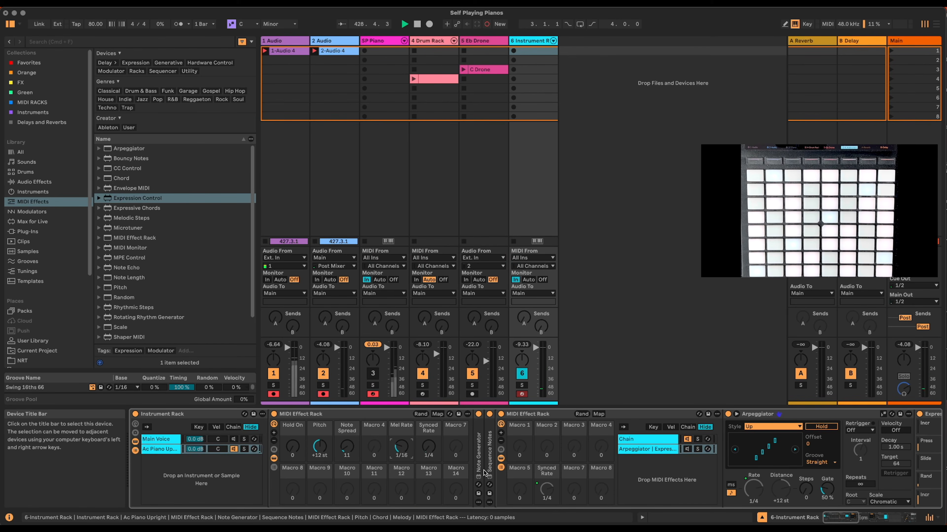
Map the Expression Control's increment Steps in the Arpeggiator chain to Macro 5 of the inner MIDI Effect Rack.
click(658, 450)
click(845, 517)
drag(846, 517, 856, 516)
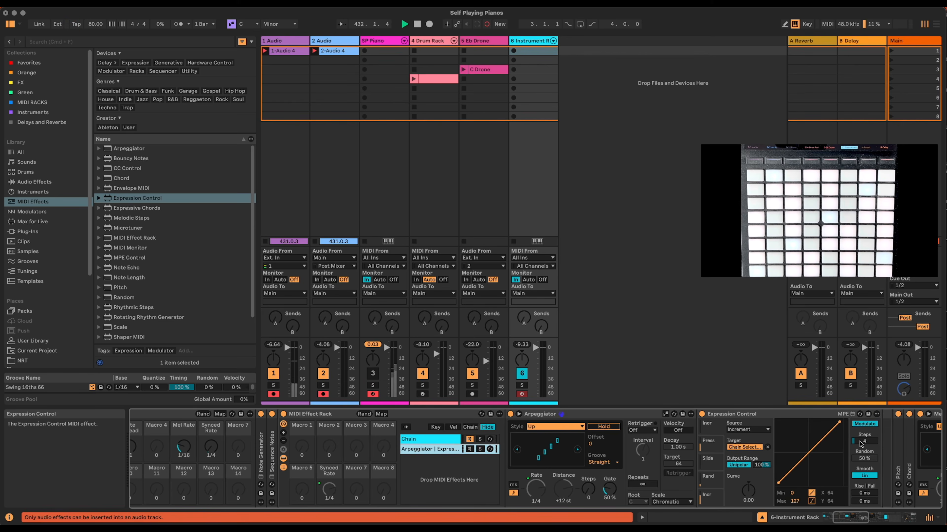
right_click(861, 443)
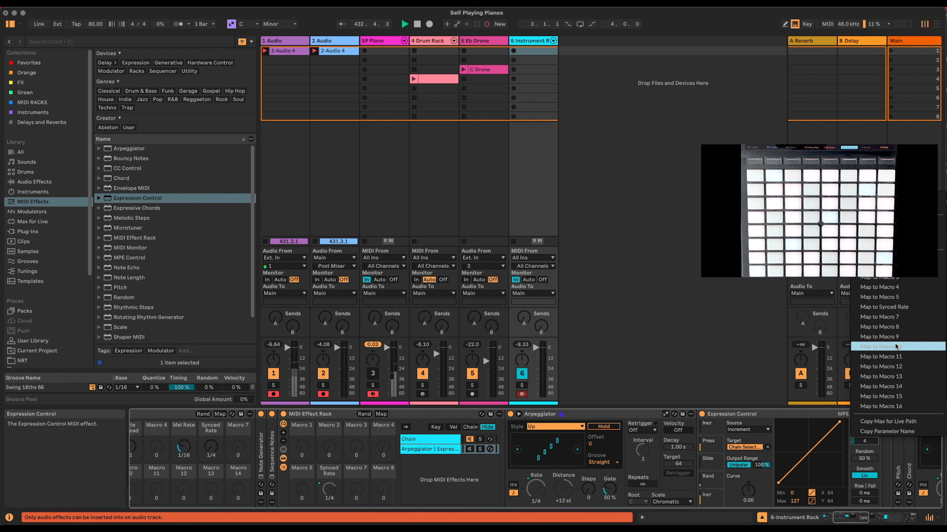
click(900, 298)
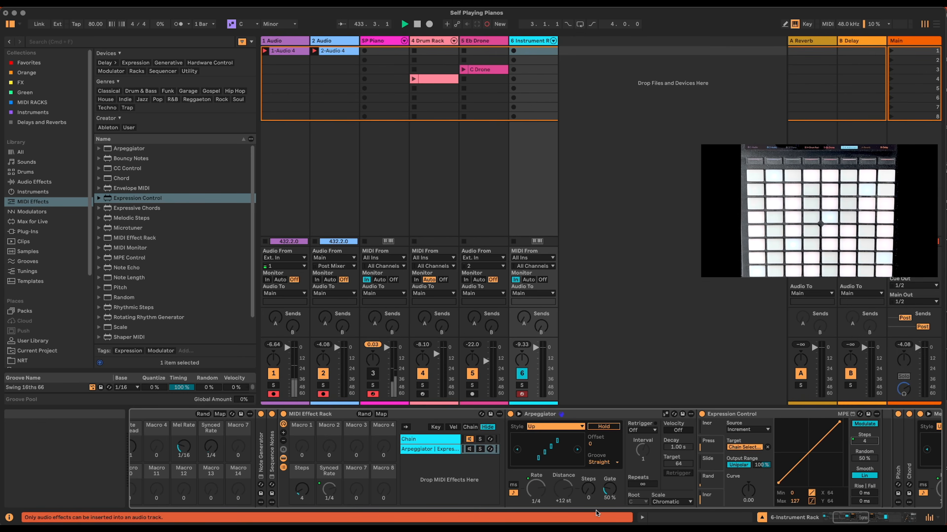
Limit the inner rack's Steps macro mapping to a maximum of 4.
click(855, 519)
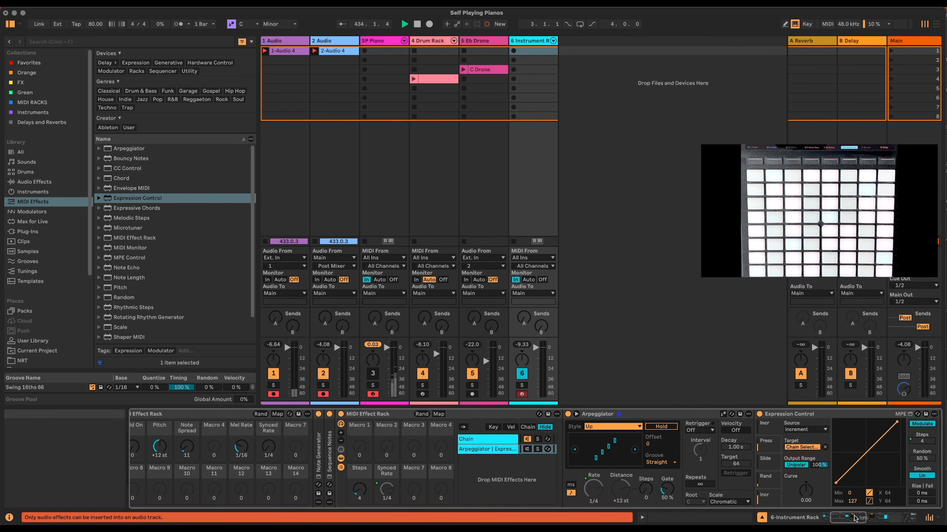
click(438, 414)
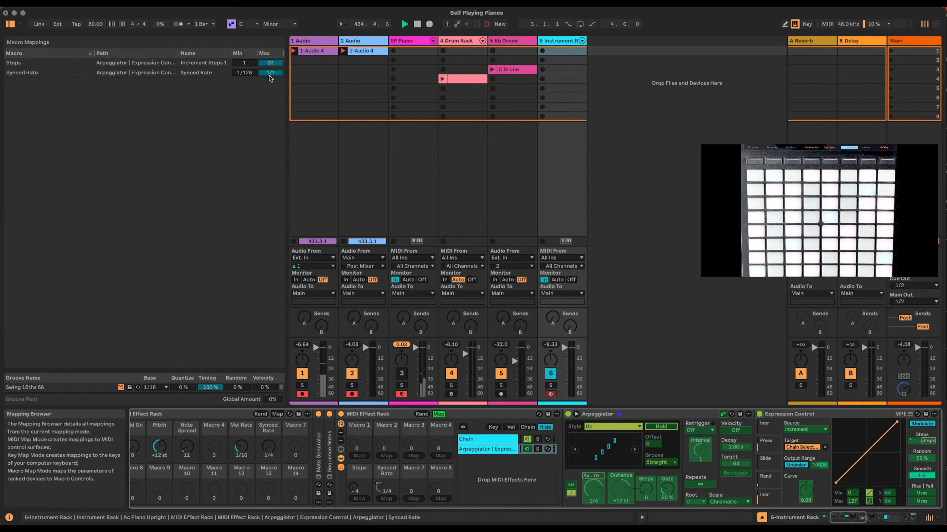
click(270, 65)
text(4)
key(Return)
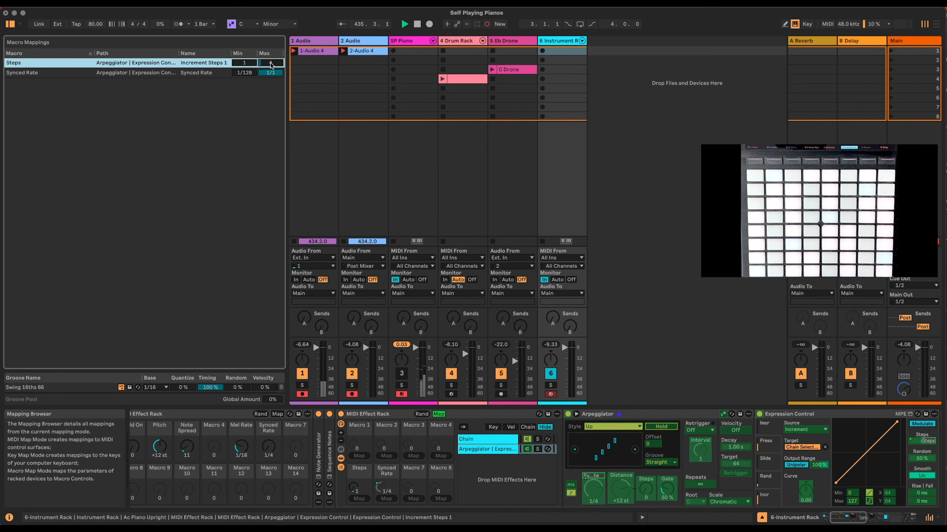
click(437, 415)
Map the inner rack's Steps macro to Macro 4 of the outer rack and rename that outer macro Sqnc Steps.
right_click(359, 487)
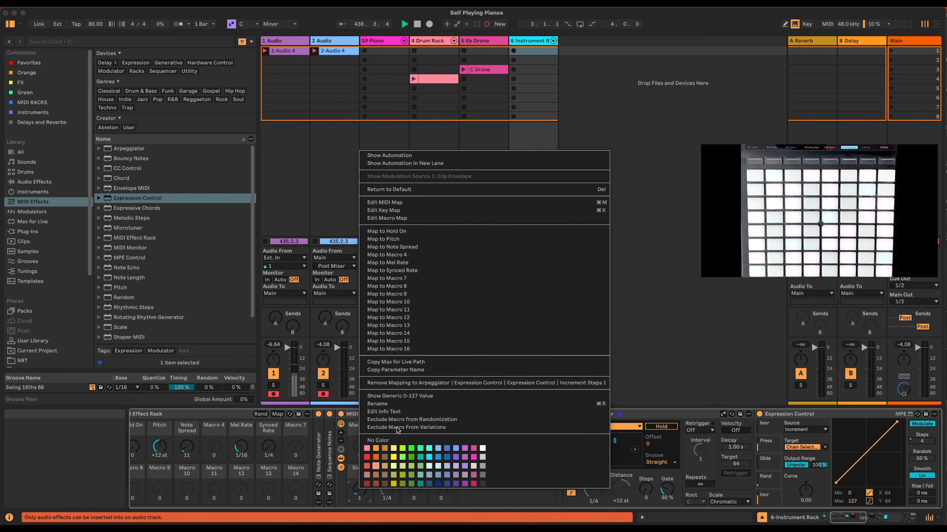
click(431, 255)
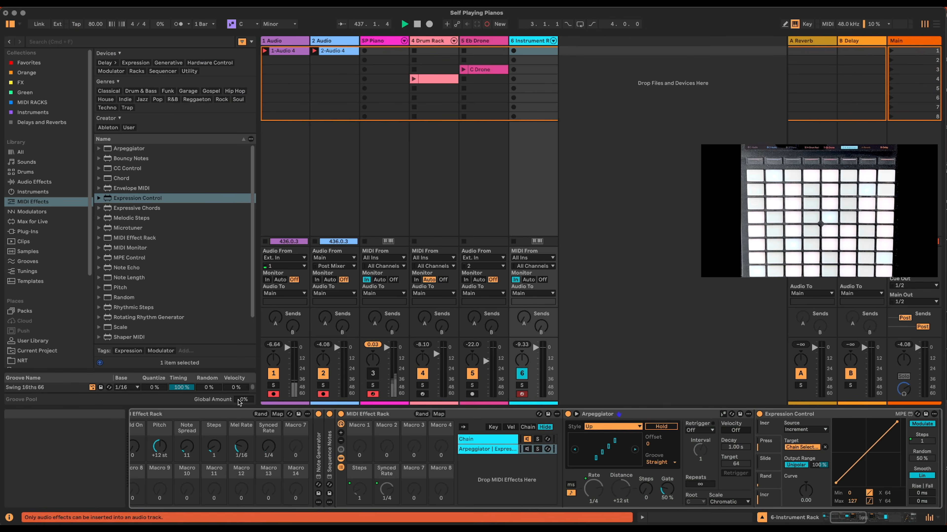
click(217, 427)
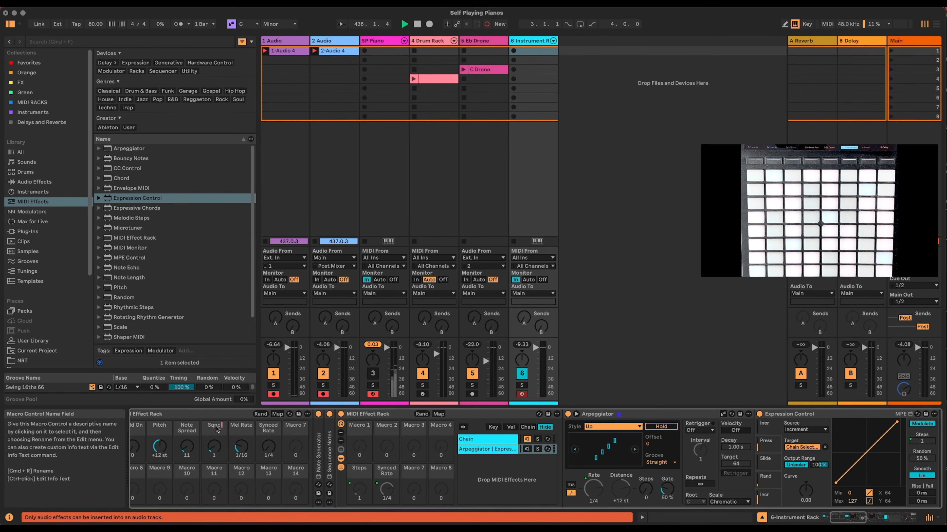
text(Sqnc Steps)
key(Return)
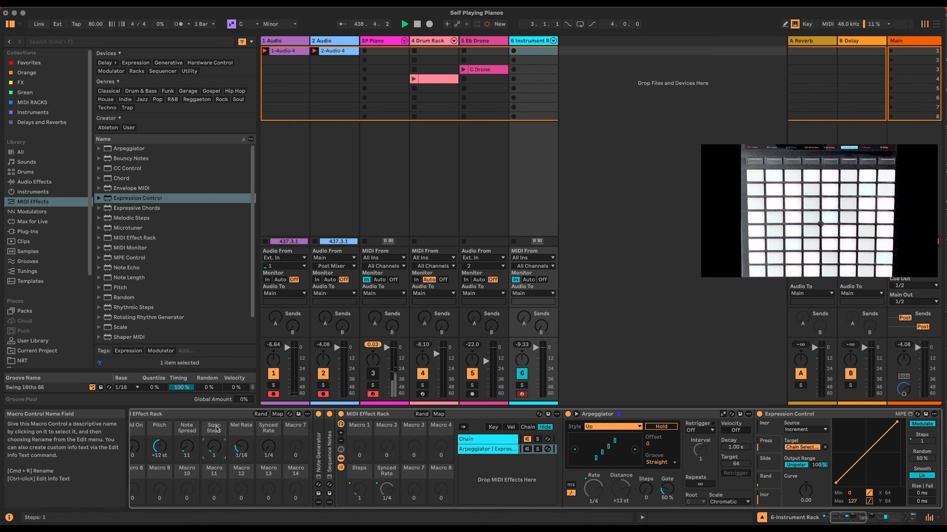
Collapse the inner arpeggiator rack and the chain-switching Pitch rack after Melody.
double_click(357, 415)
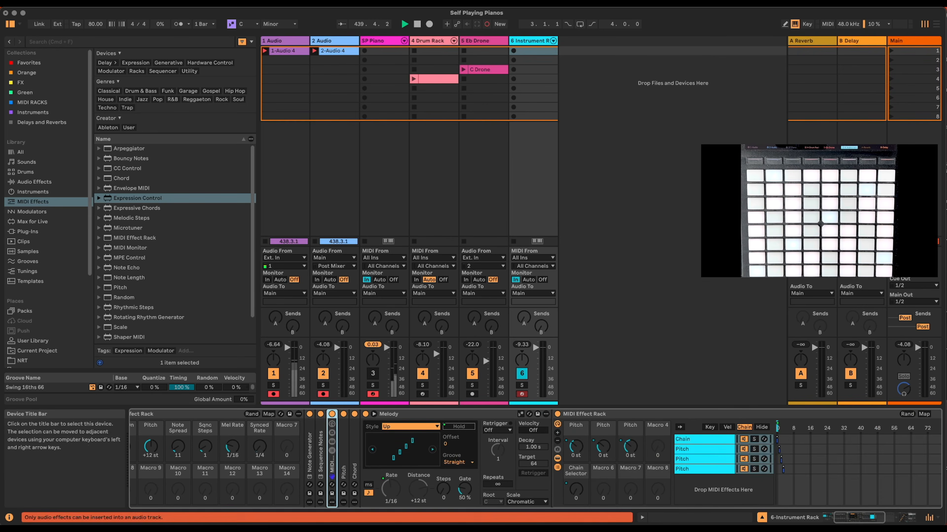
click(583, 414)
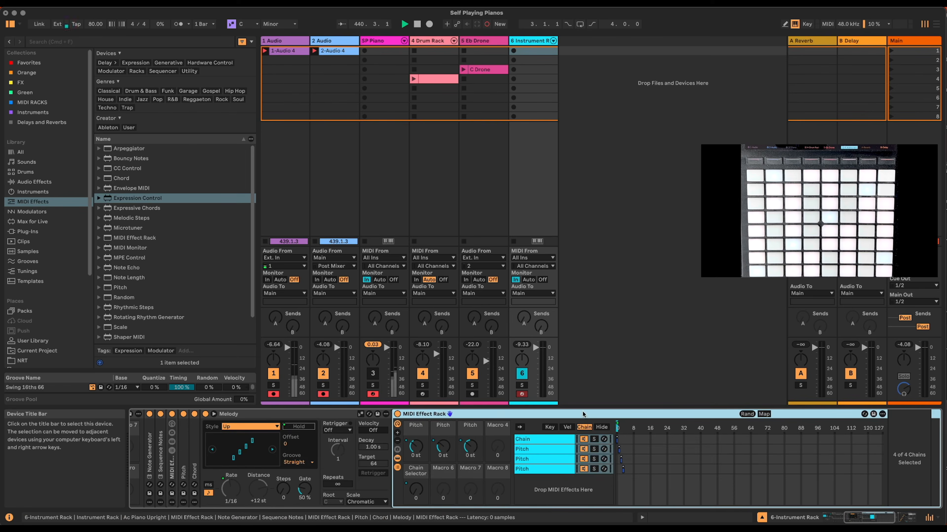
double_click(443, 414)
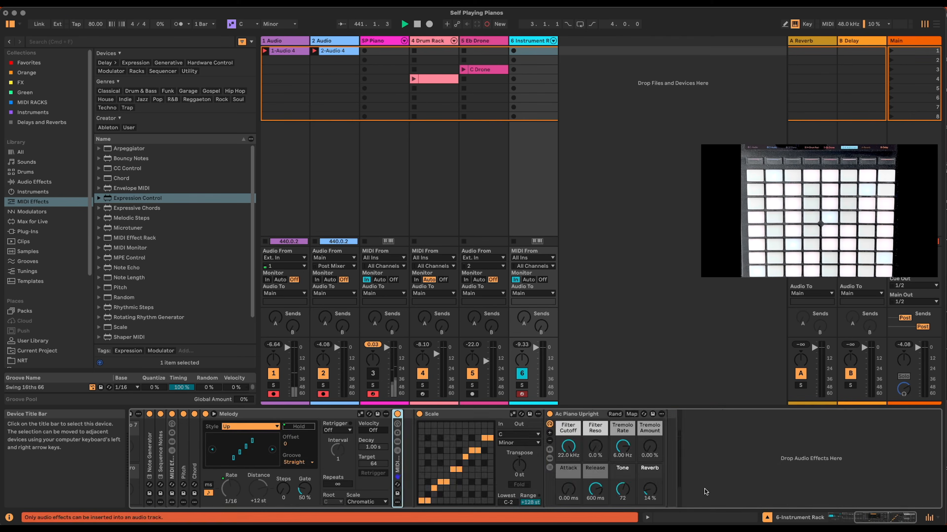
drag(872, 517, 854, 518)
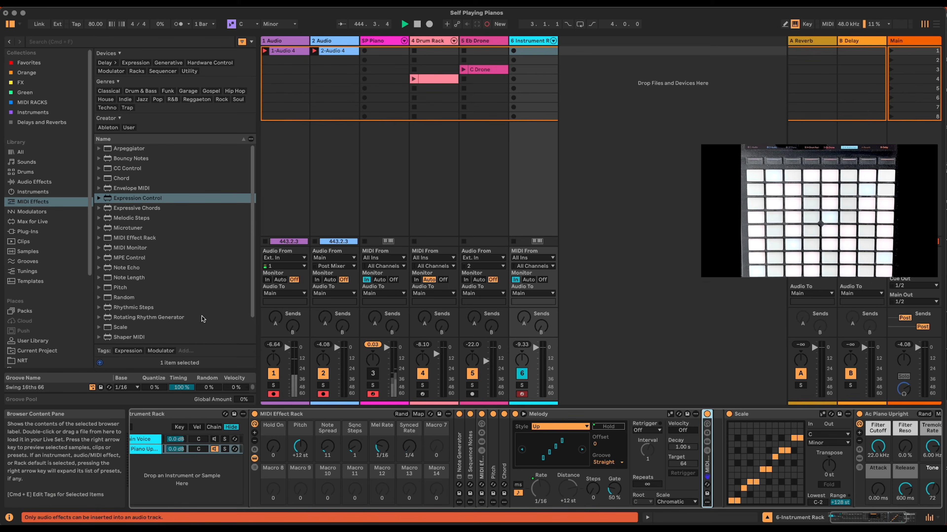
click(718, 451)
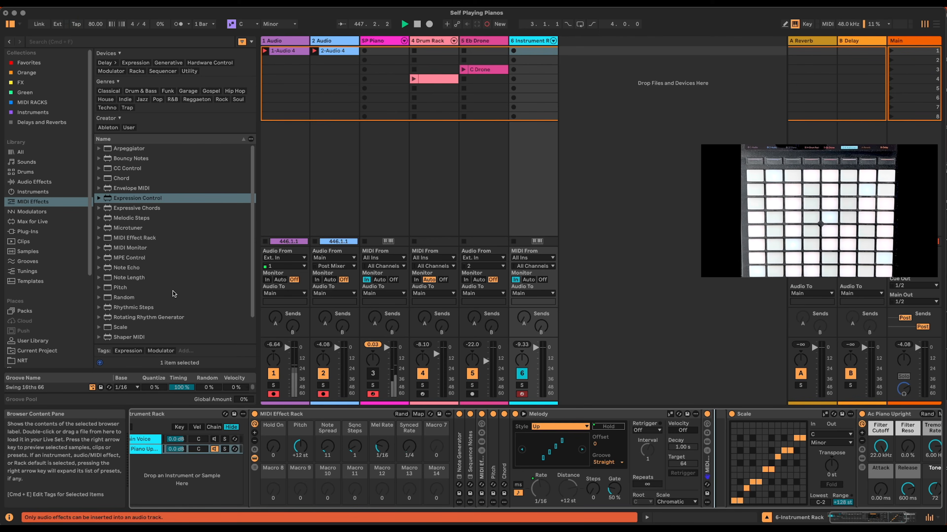
scroll(174, 291, down, 3)
scroll(174, 291, up, 3)
drag(128, 277, 713, 436)
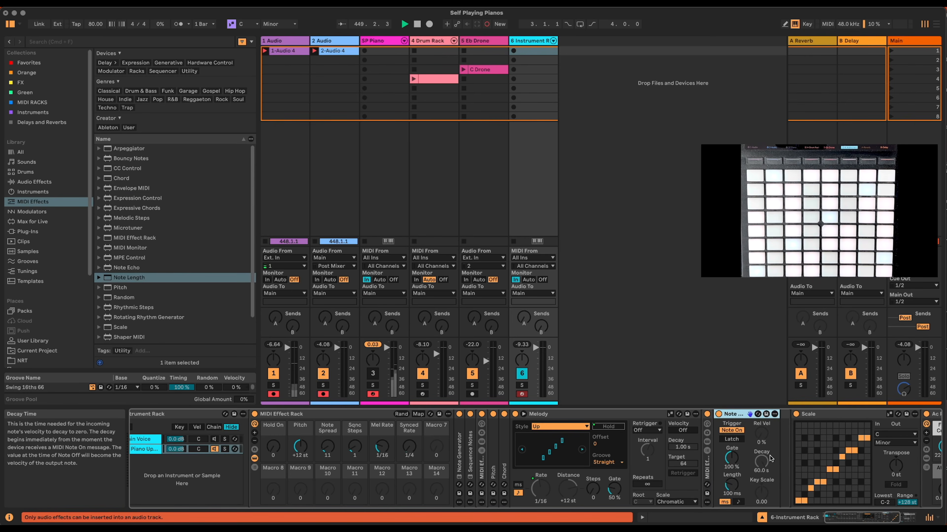
Insert Note Echo between the collapsed Pitch rack and Scale, with a time-based 1.00 ms delay, muted input and 0% feedback.
drag(736, 416, 713, 442)
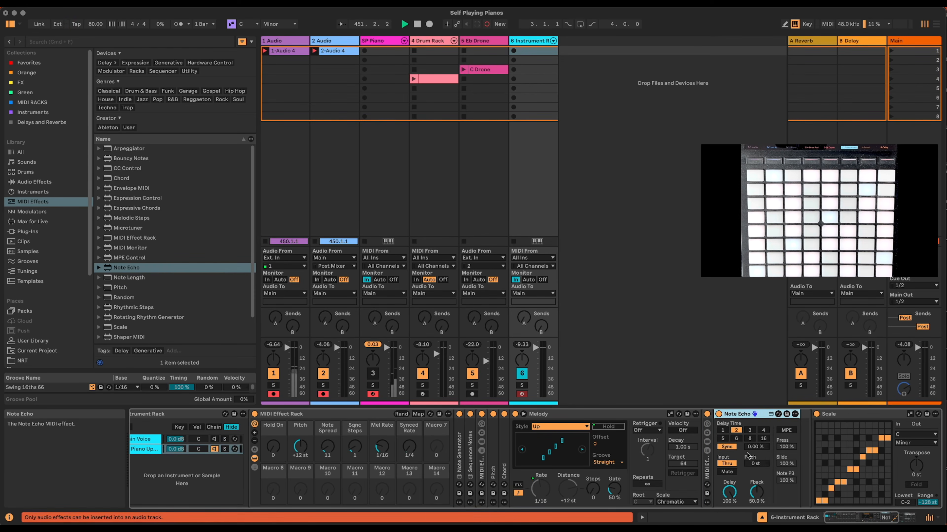
click(729, 447)
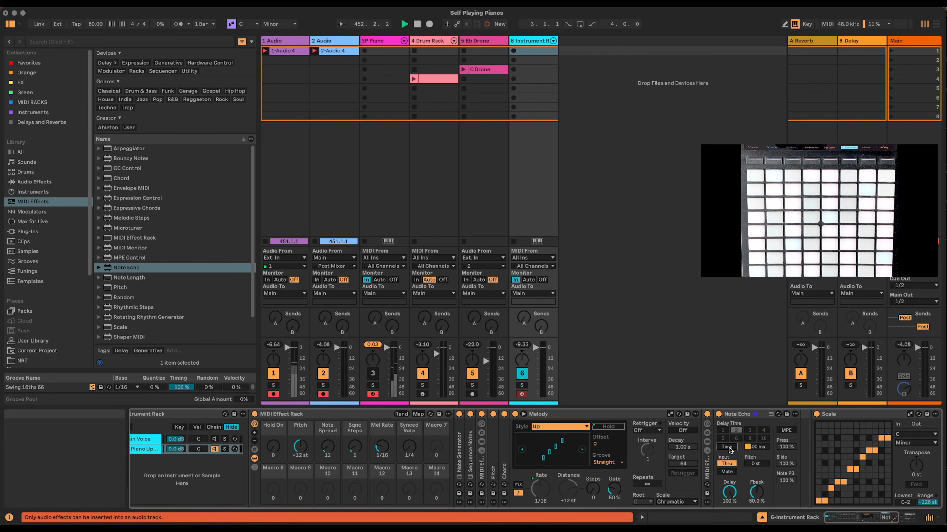
drag(763, 450, 764, 478)
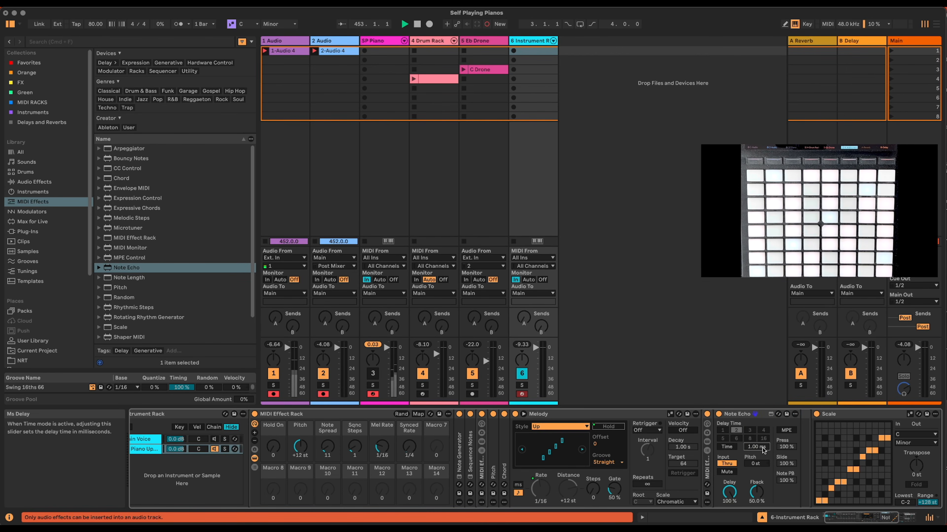
click(727, 473)
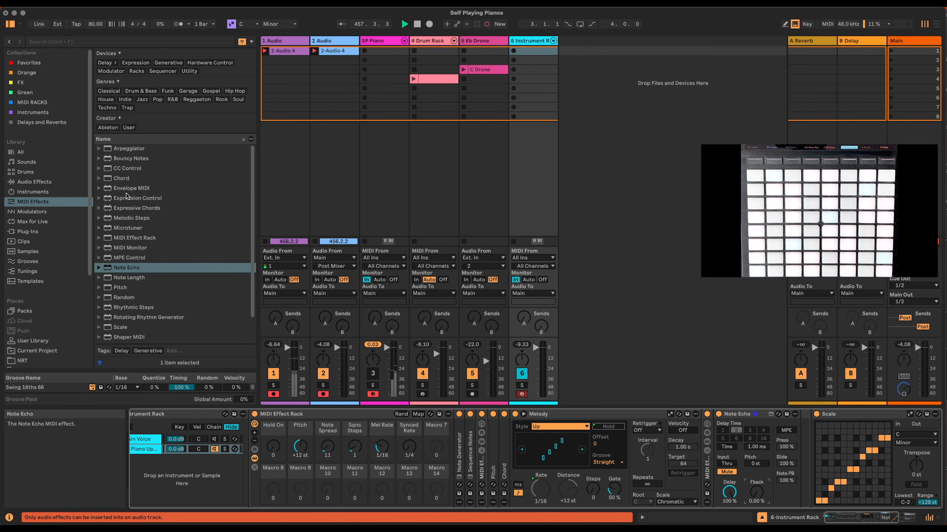
Insert an Expression Control directly before Note Echo and set its first source to Random.
mouse_move(127, 201)
mouse_down()
mouse_move(185, 195)
mouse_move(661, 353)
mouse_move(719, 423)
mouse_move(712, 428)
mouse_up()
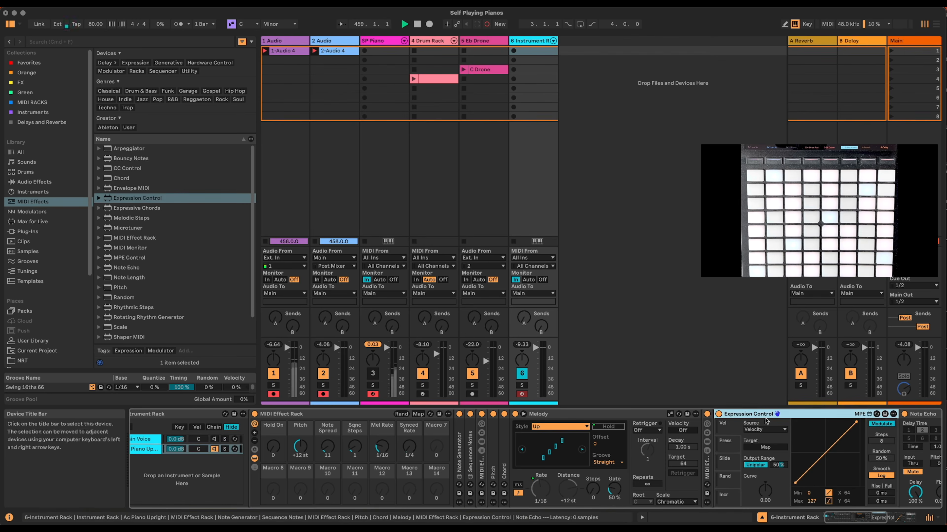
drag(827, 516, 841, 514)
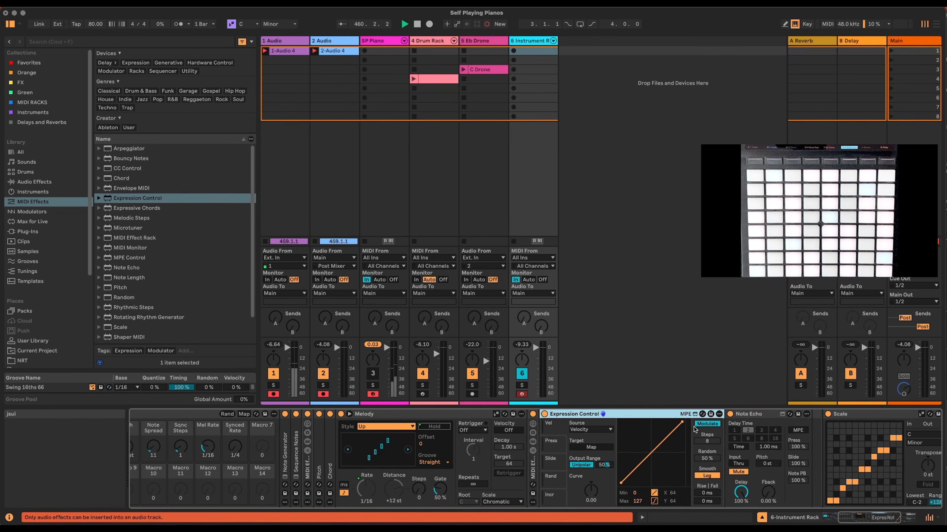
click(591, 429)
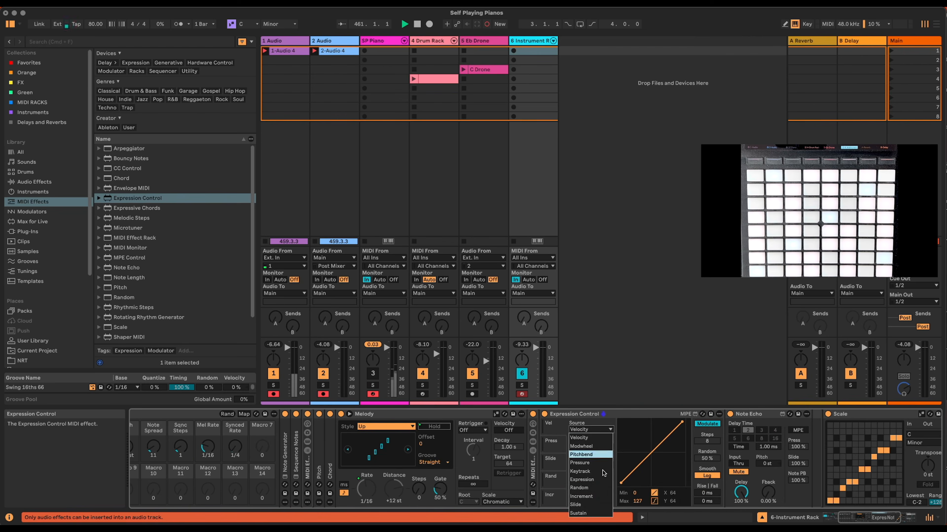
click(589, 490)
Set the Random modulation to 100% with linear smoothing and 100% maximum output, and target Note Echo's millisecond delay.
drag(708, 459, 692, 392)
click(708, 476)
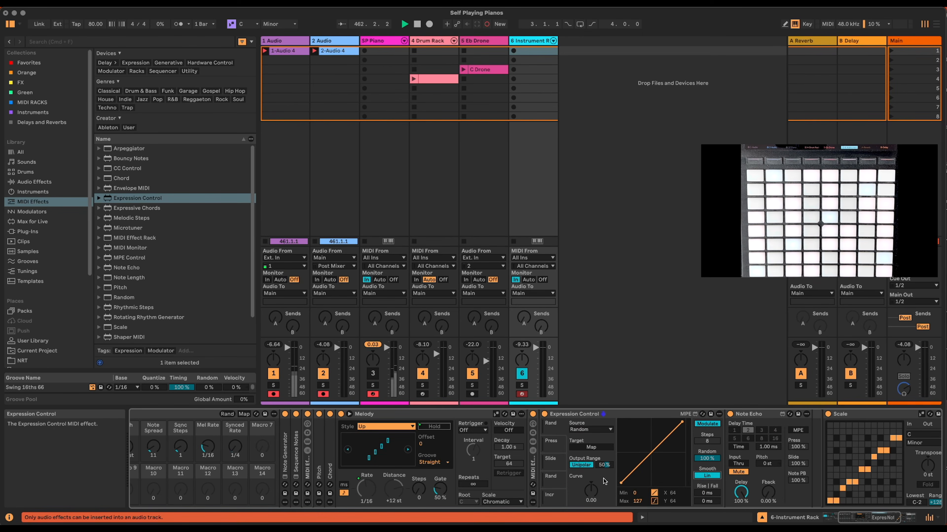
drag(604, 465, 596, 404)
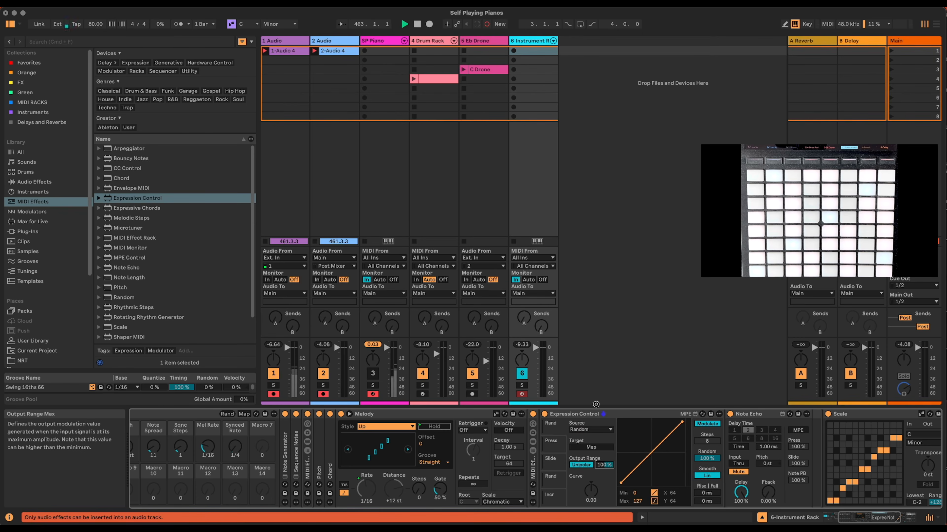
click(601, 447)
click(765, 447)
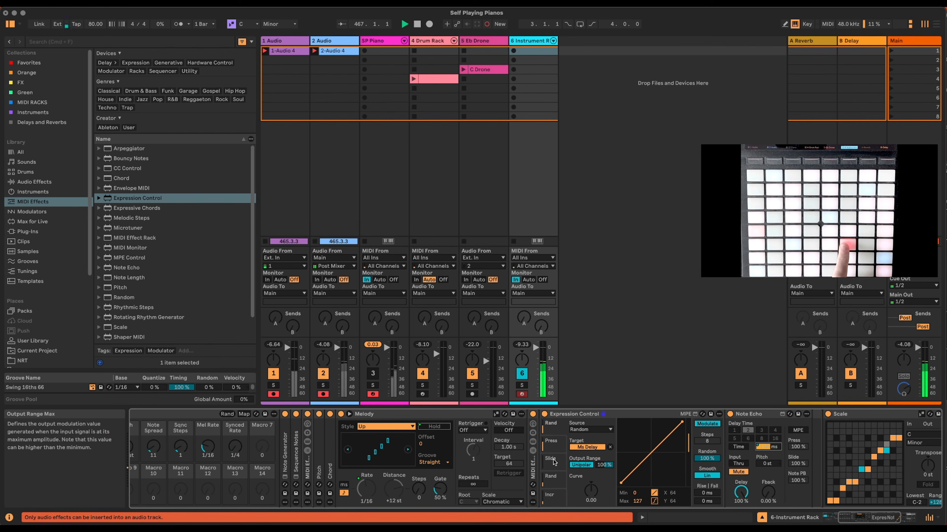
Group the new Expression Control and Note Echo into a MIDI Effect Rack.
click(564, 421)
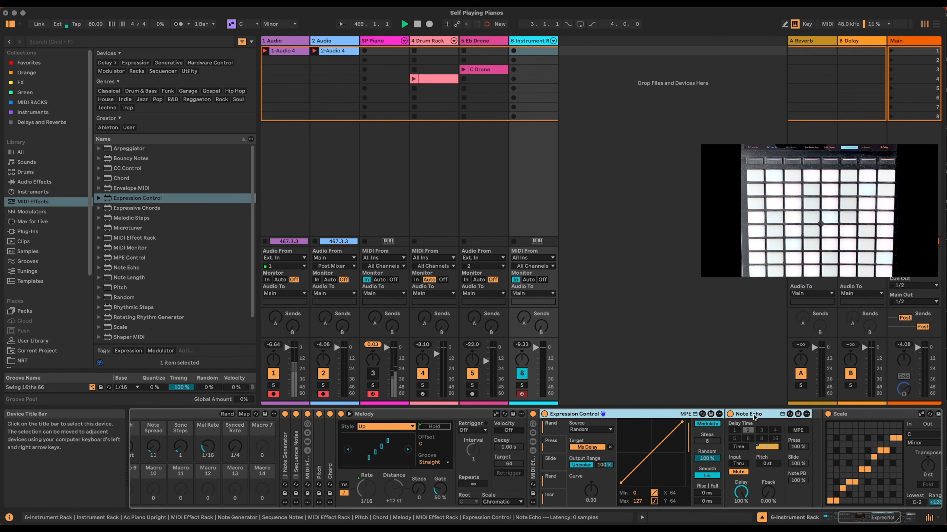
key(super+g)
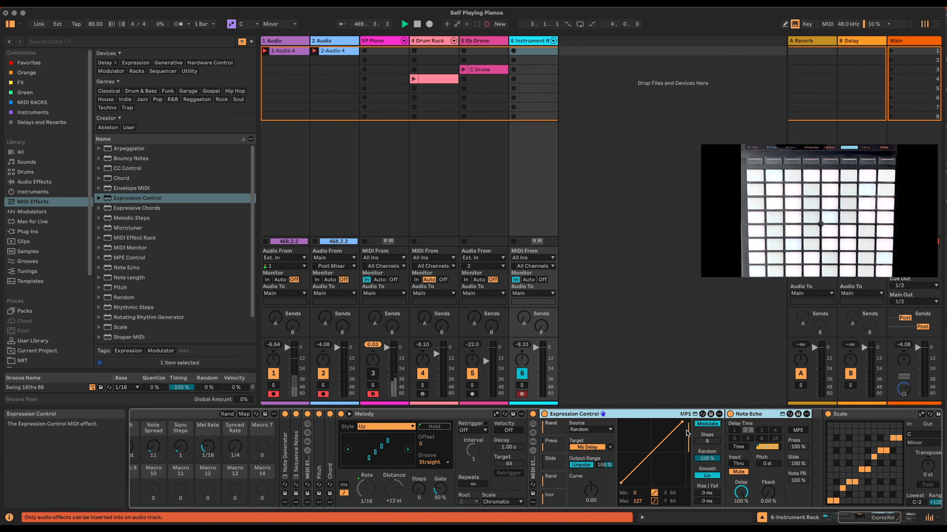
key(super+g)
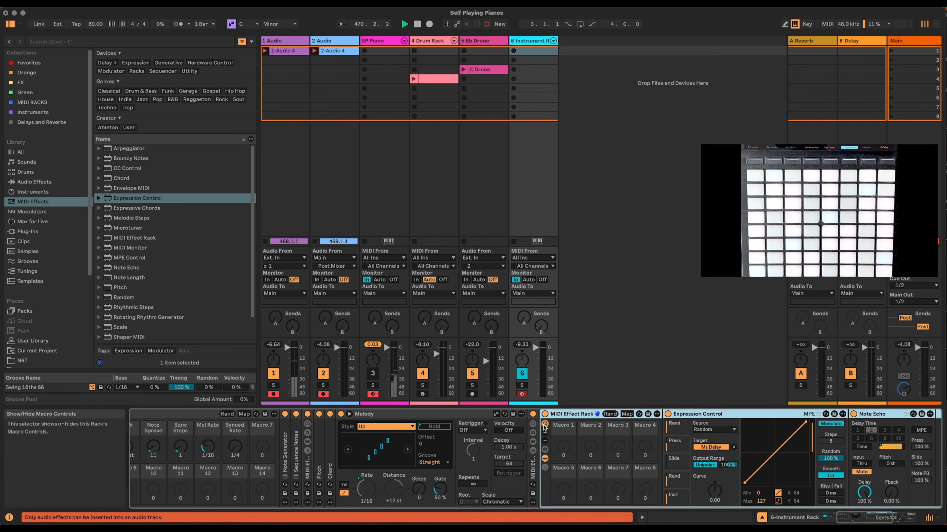
Map the Random curve's Max value to Macro 1 of the new rack and turn that macro down to 0.
right_click(760, 502)
click(794, 301)
drag(563, 446, 563, 489)
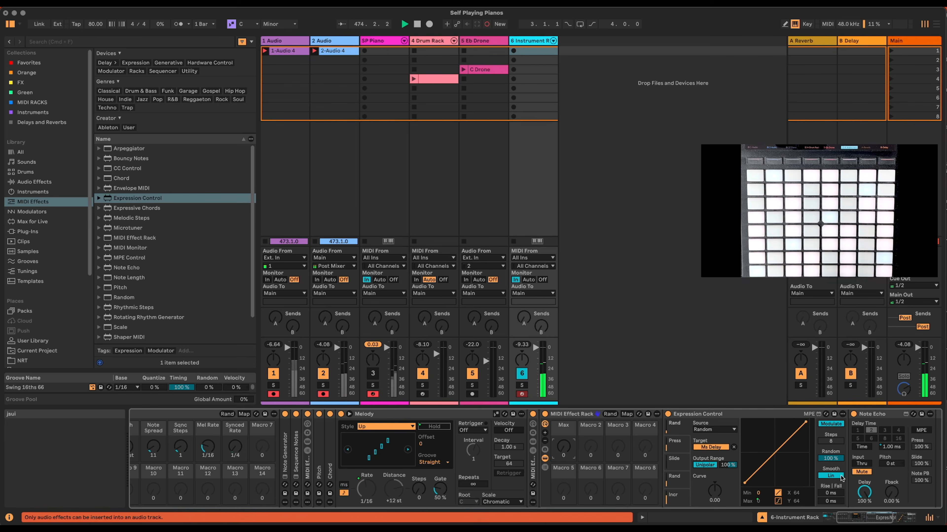
Map the Note Echo rack's Max macro to Macro 7 of the outer rack and rename that outer macro Human Timing.
scroll(783, 459, left, 5)
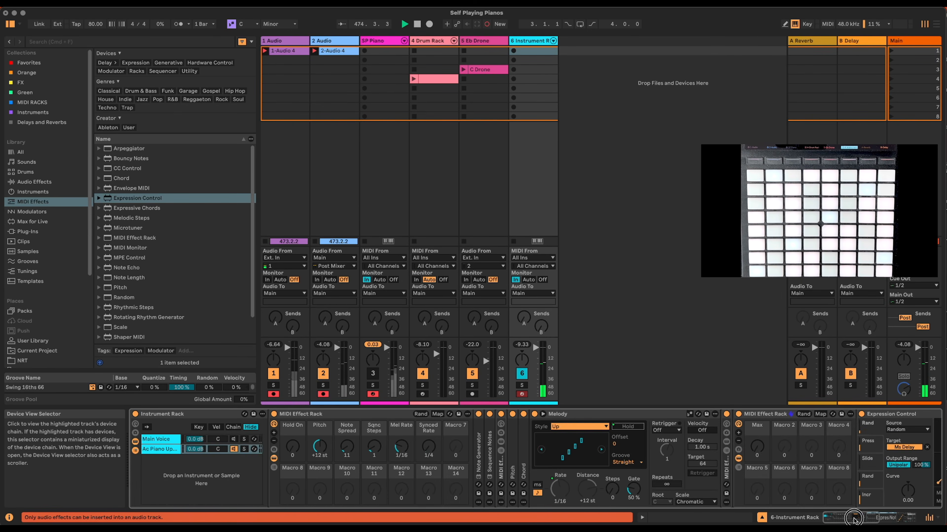
right_click(759, 449)
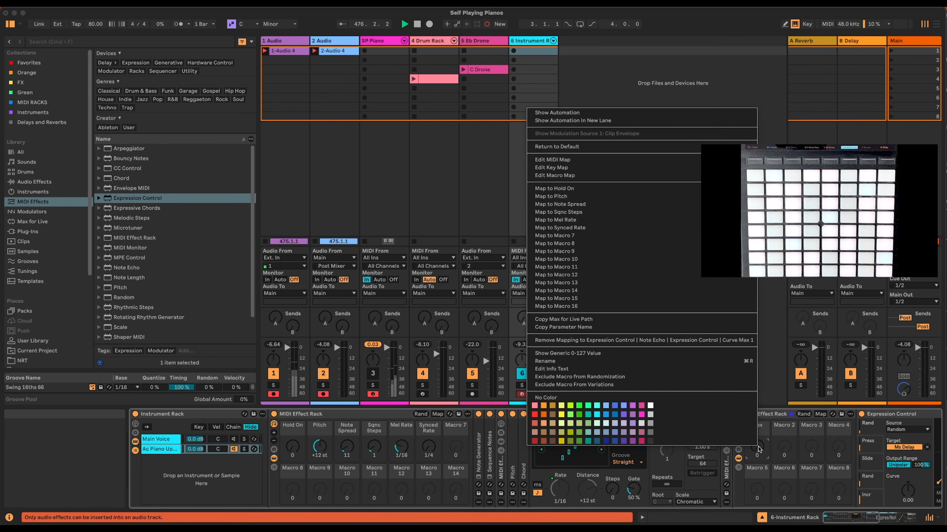
click(577, 236)
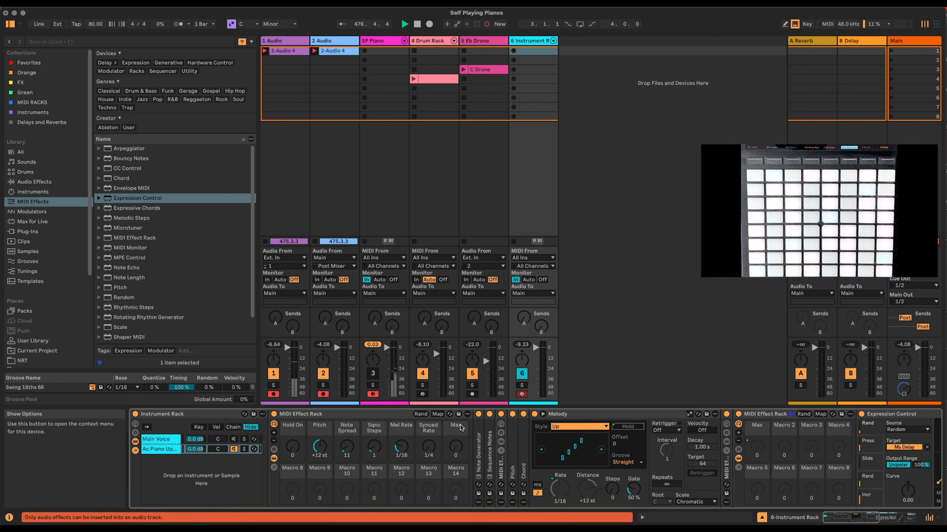
key(super+r)
text(Hum)
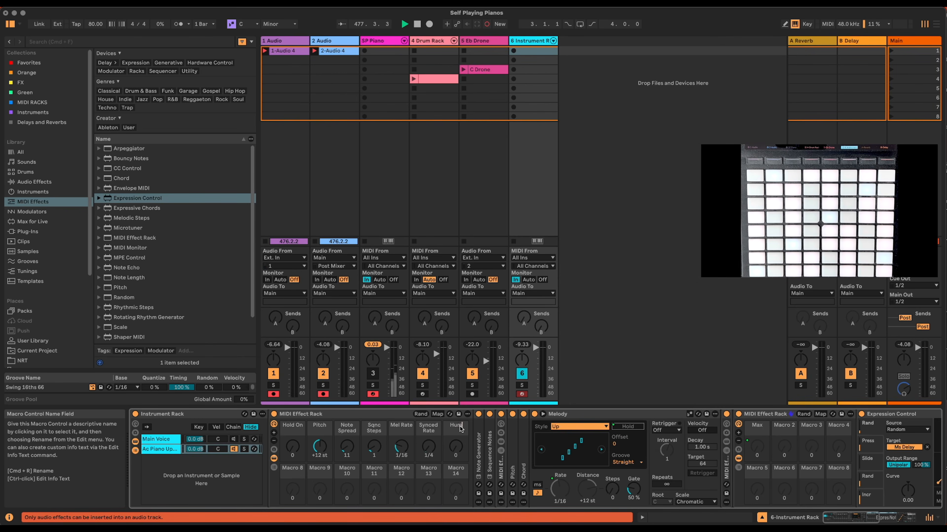
text(an Timing)
key(Return)
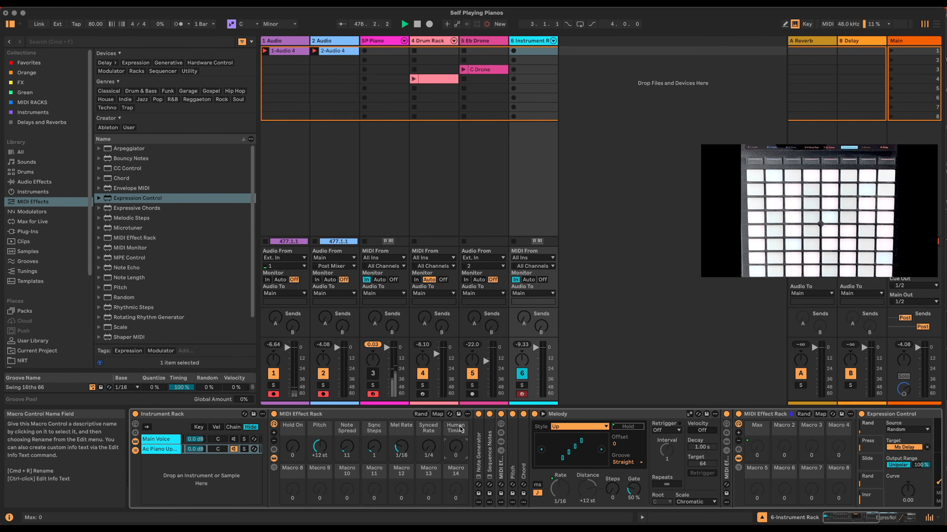
Fold Expression Control and Note Echo and add a Velocity device right after Note Echo in the nested MIDI Effect Rack.
drag(844, 518, 866, 518)
click(637, 414)
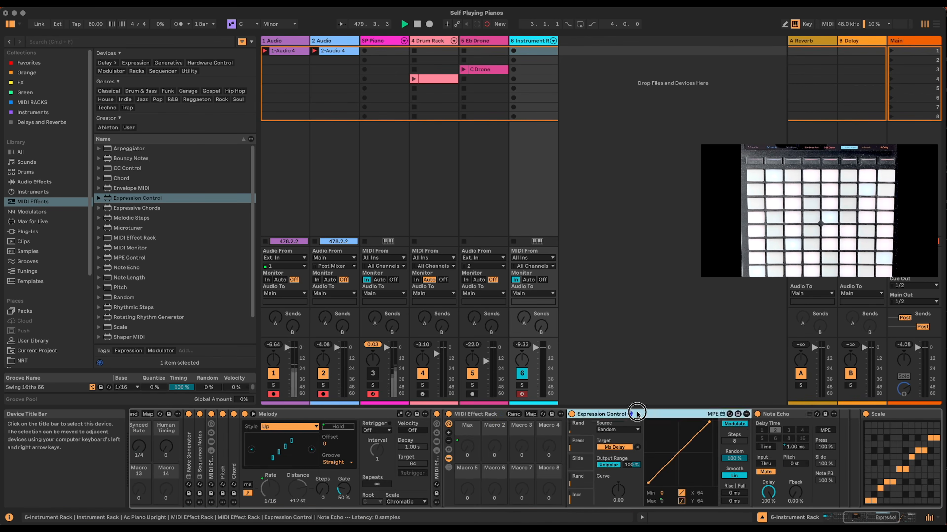
double_click(637, 415)
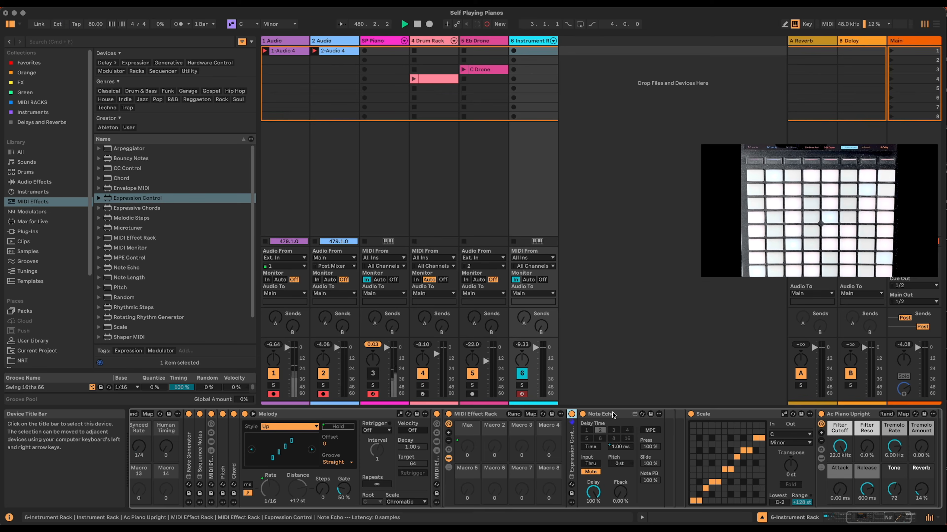
double_click(610, 413)
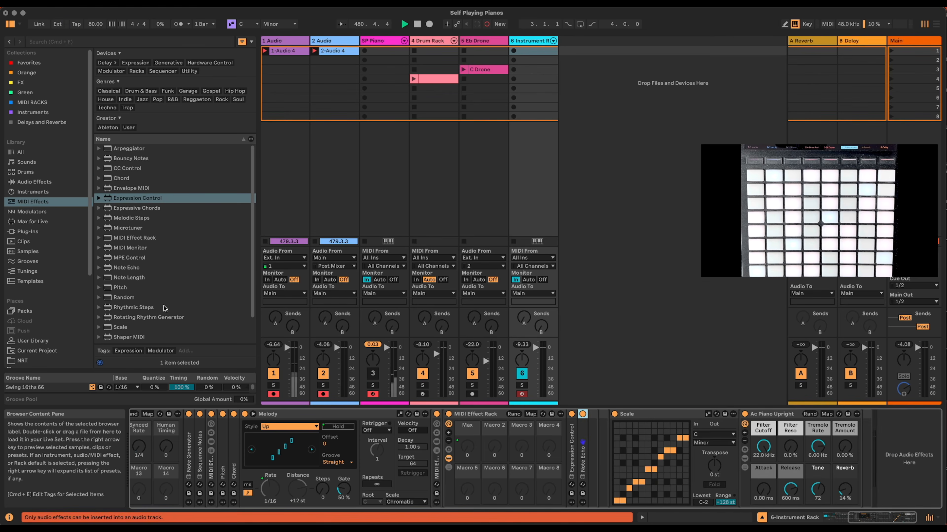
scroll(133, 287, down, 3)
drag(126, 338, 584, 413)
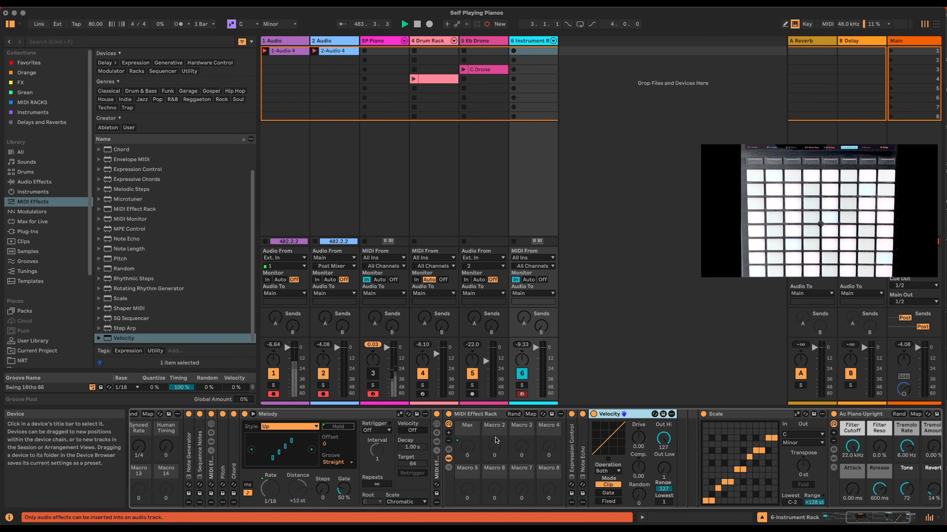
Try altered Out Hi, Out Low and Random values on the Velocity device and reset all three to their defaults.
drag(663, 438, 665, 462)
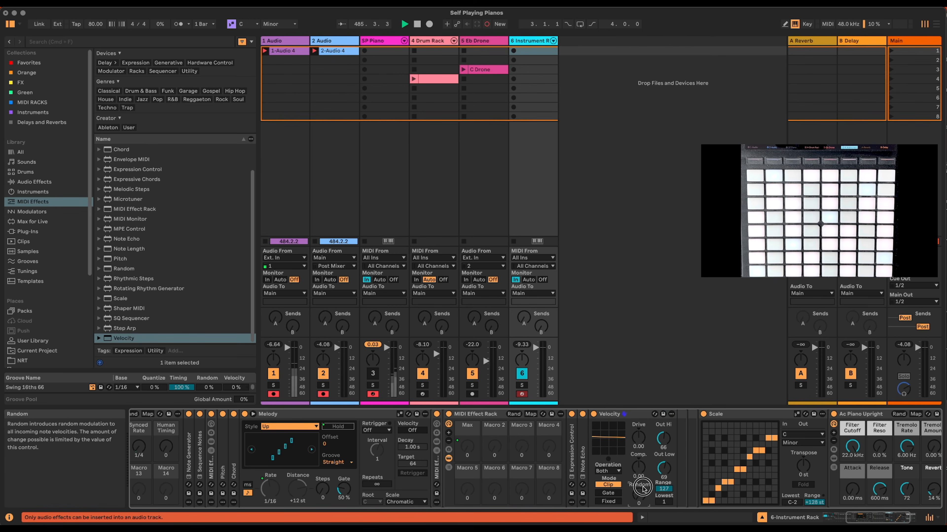
drag(639, 496, 639, 484)
double_click(639, 495)
double_click(664, 468)
double_click(664, 440)
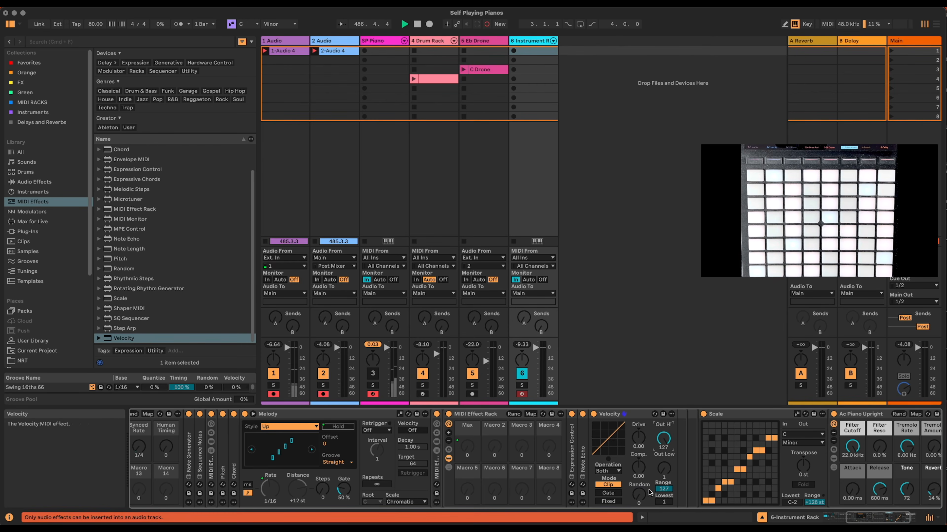
Map the Velocity device's Random and Out Hi parameters to Macro 2 of the nested MIDI Effect Rack.
right_click(640, 496)
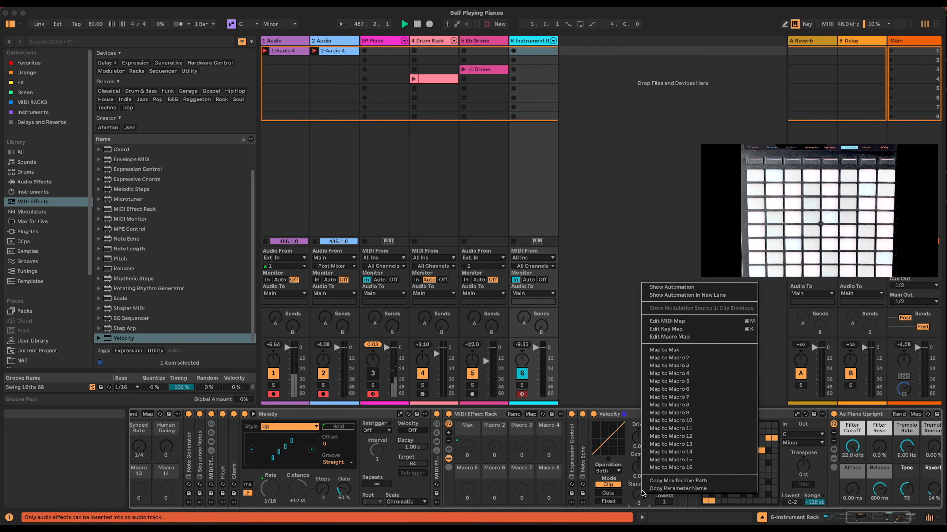
click(701, 357)
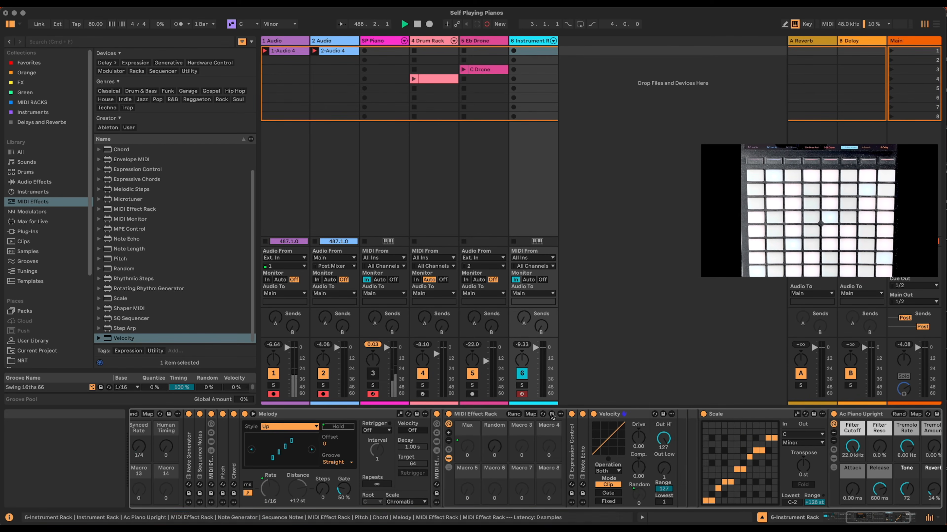
click(531, 413)
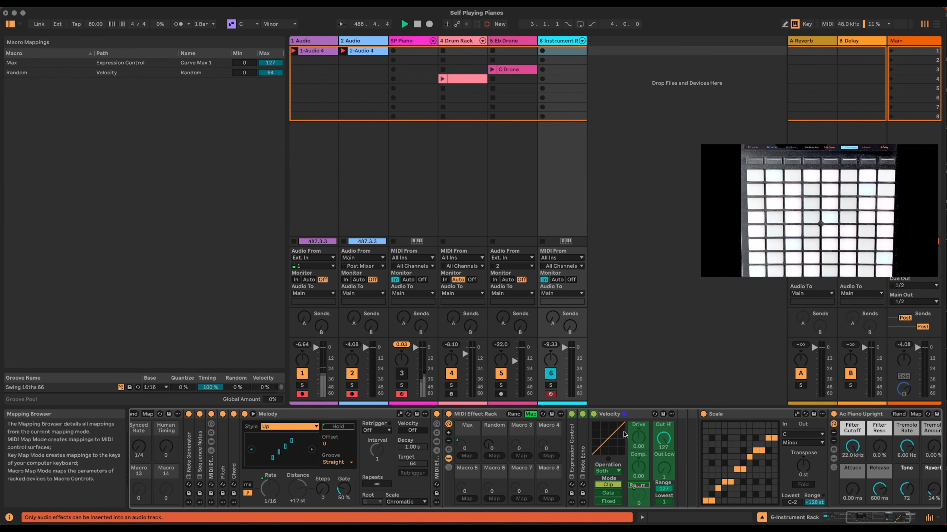
right_click(666, 439)
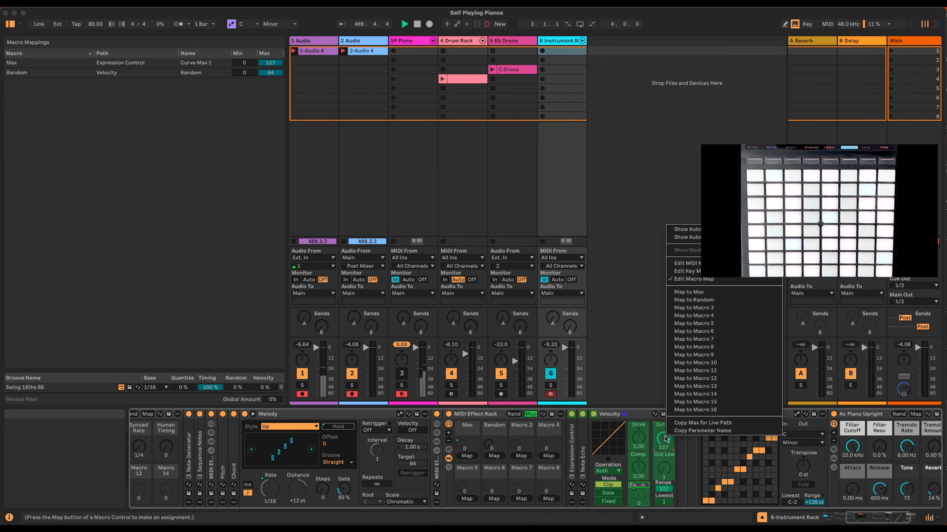
click(719, 299)
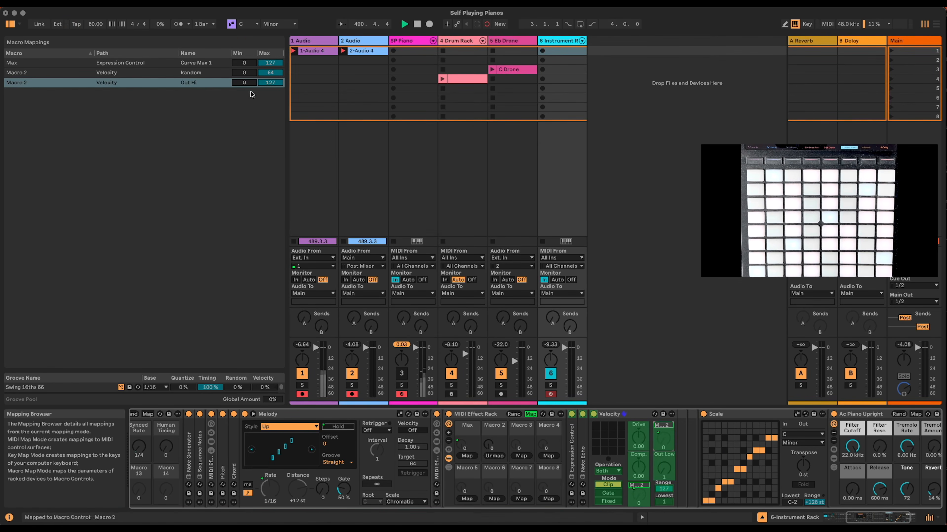
Set the Expression Control Curve Max mapping's range to minimum 126 and maximum 64.
drag(246, 85, 244, 24)
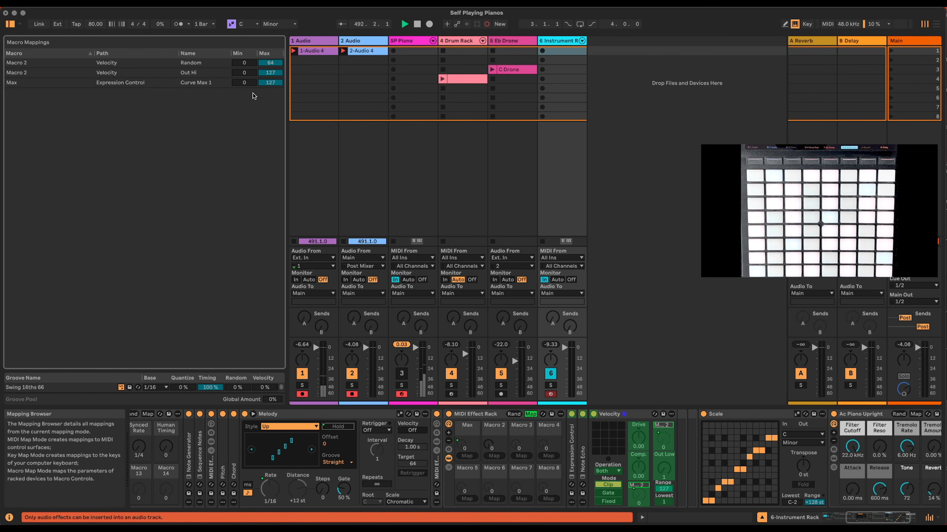
drag(247, 83, 246, 80)
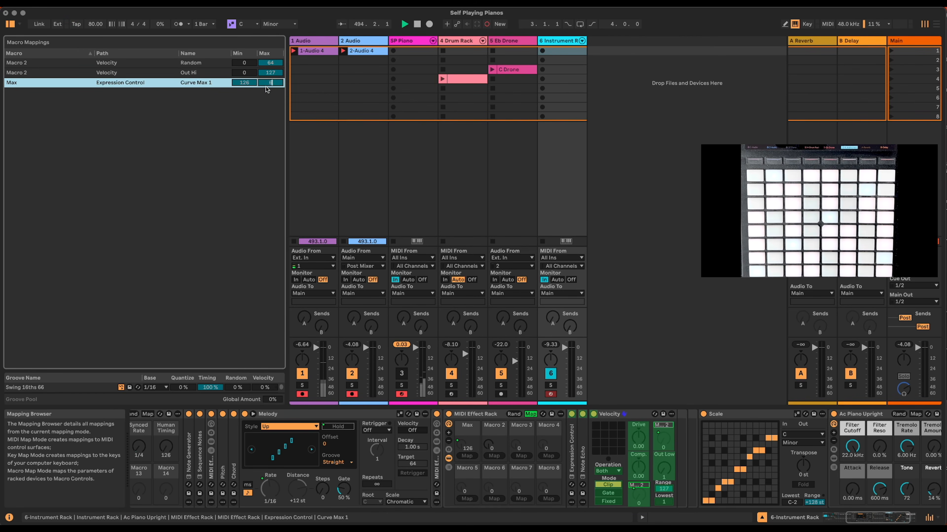
drag(266, 84, 254, 158)
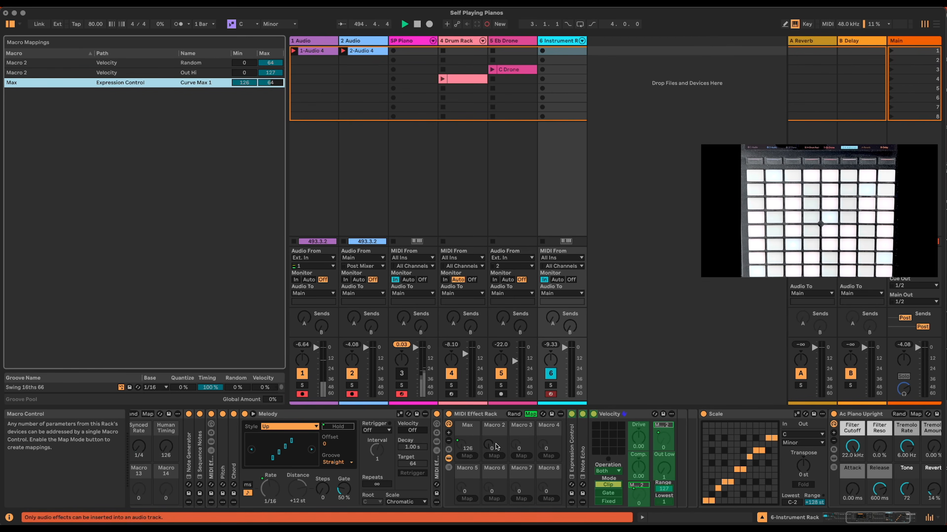
Map Velocity's Out Low to Macro 2 as well and set that mapping's maximum to 64.
right_click(666, 468)
click(644, 467)
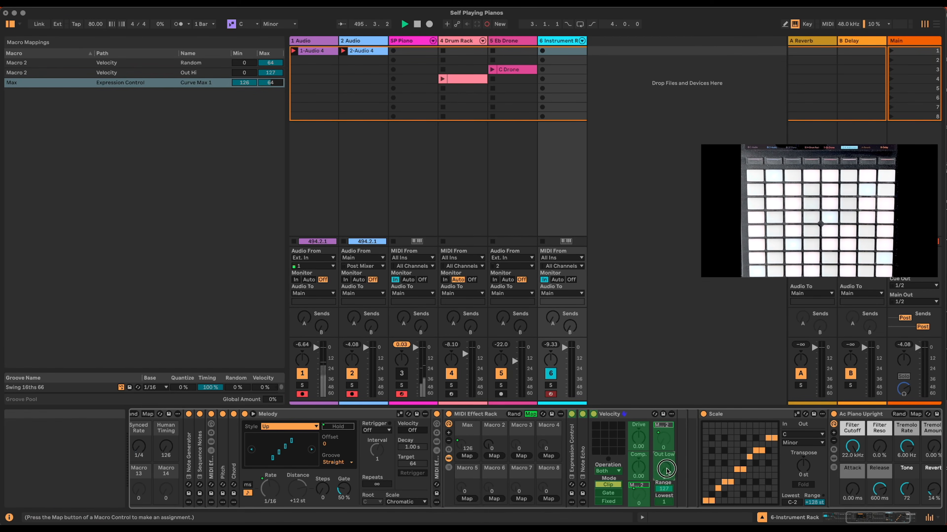
click(494, 456)
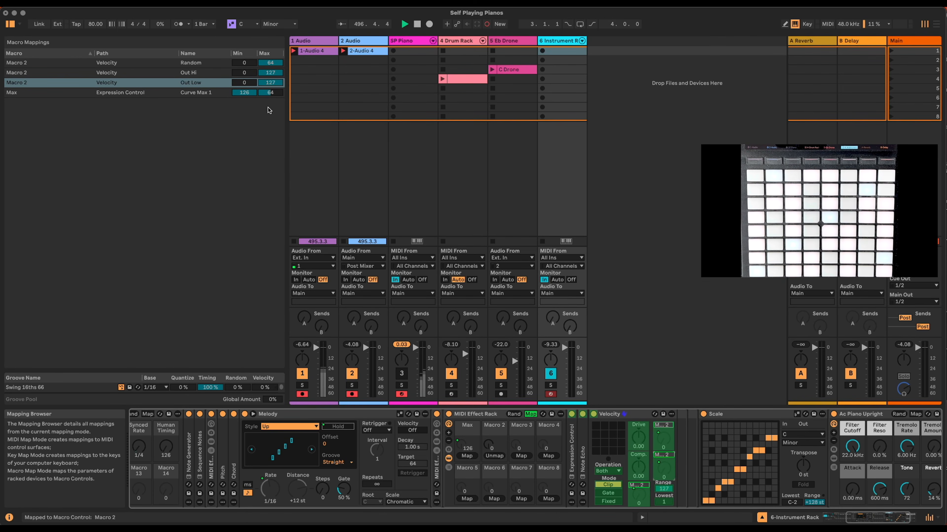
double_click(262, 83)
key(Return)
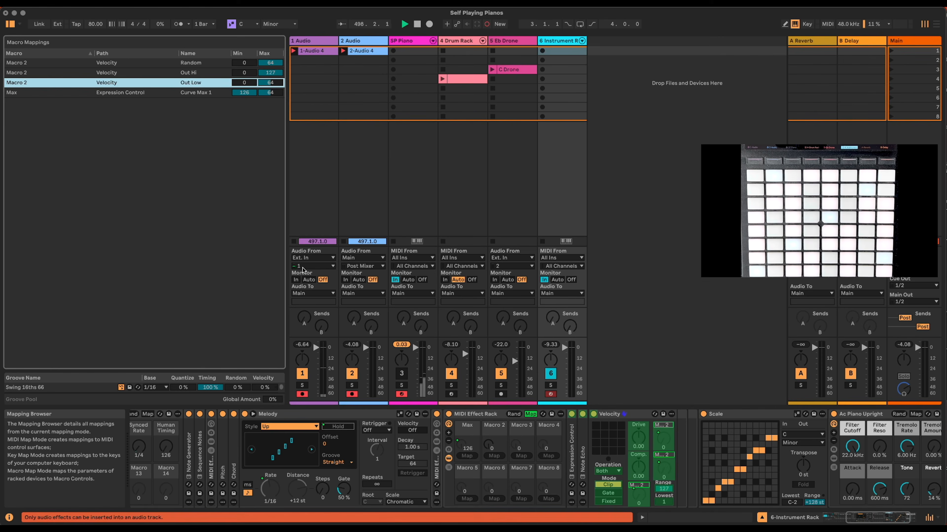
Turn Macro 2 of the nested rack up to 127 and set the Out Hi mapping's maximum to 64.
click(531, 415)
click(532, 413)
drag(491, 450, 491, 428)
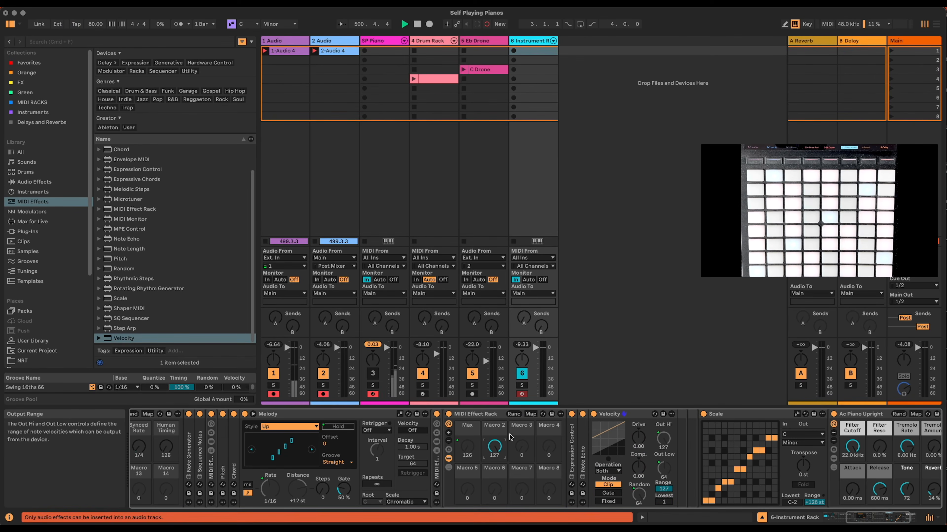
click(531, 414)
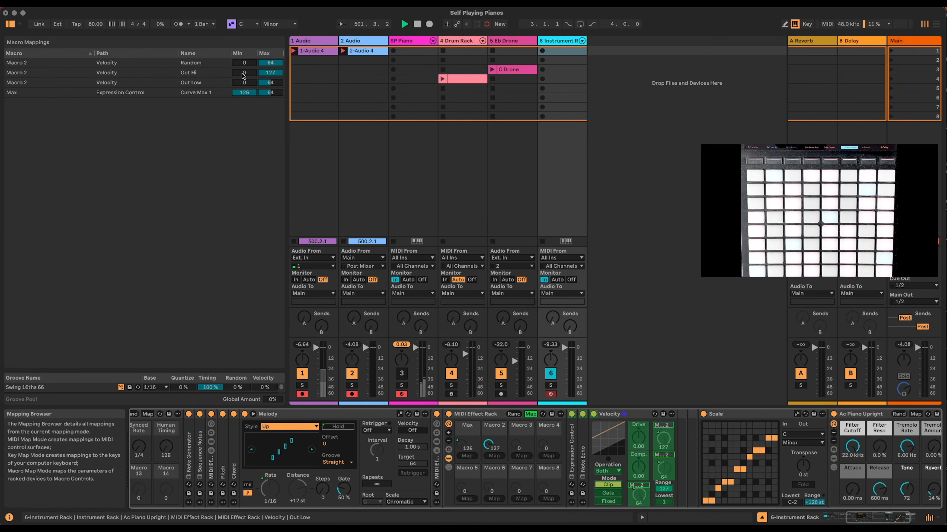
click(271, 73)
text(64)
key(Return)
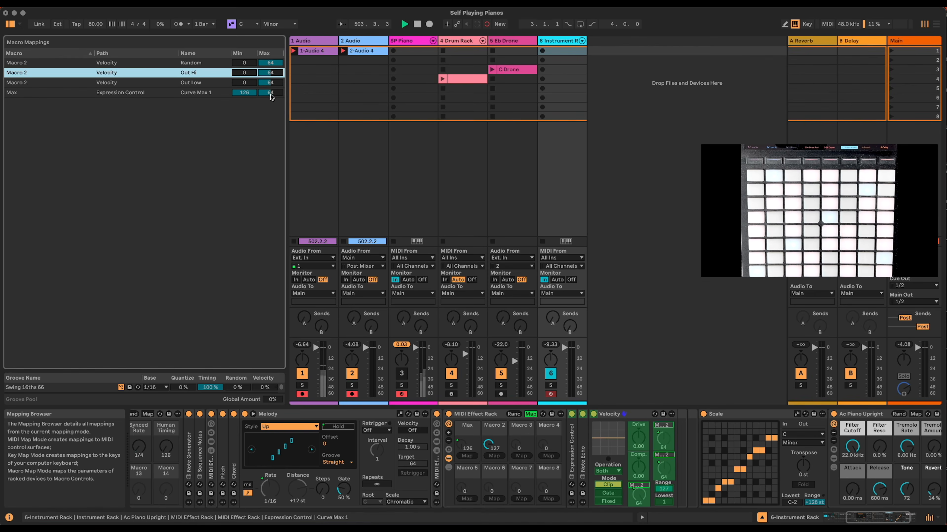
Set the Expression Control Curve Max mapping's range to minimum 127 and maximum 0.
drag(271, 93, 271, 127)
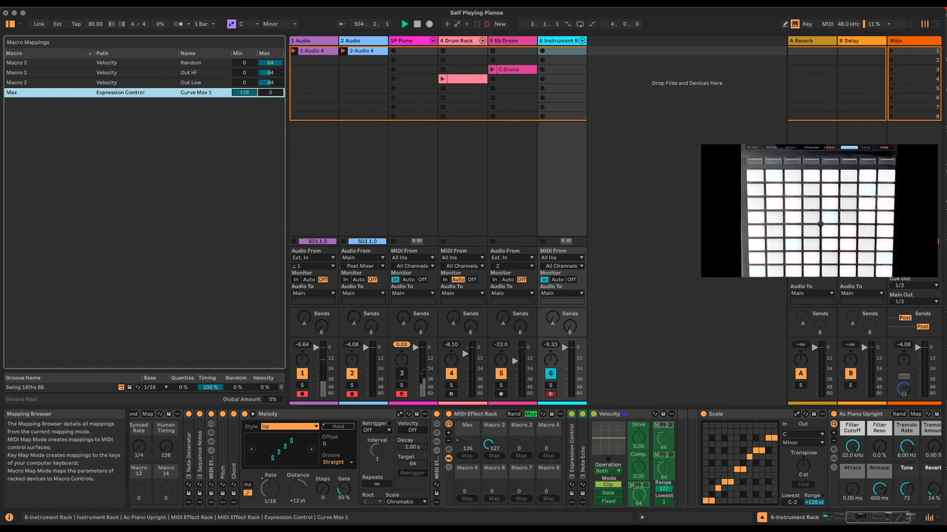
drag(247, 92, 247, 89)
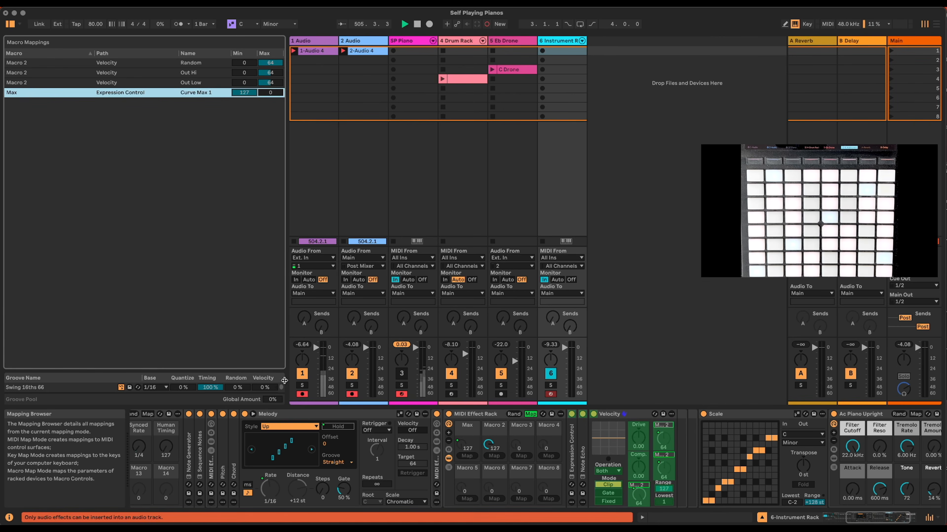
click(531, 414)
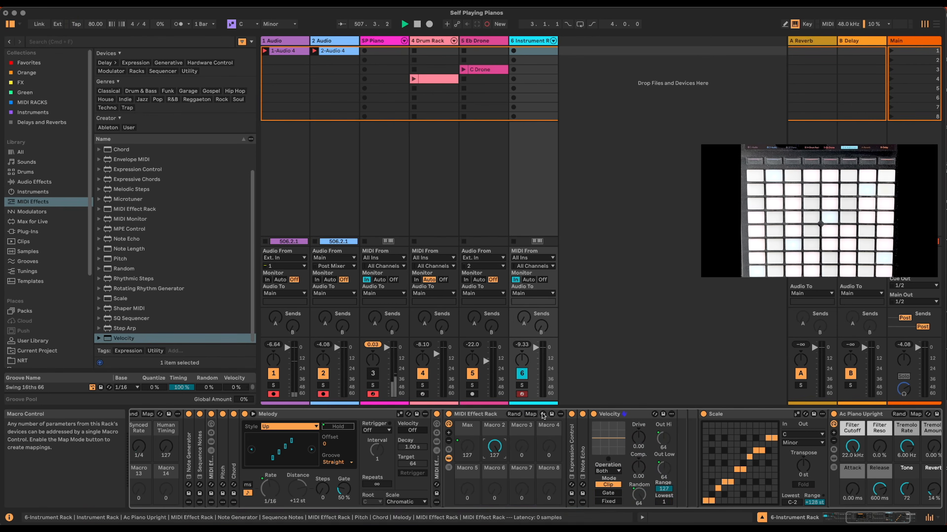
Set the Out Hi mapping's minimum to 127 and turn the nested rack's Macro 2 down to 0.
click(531, 415)
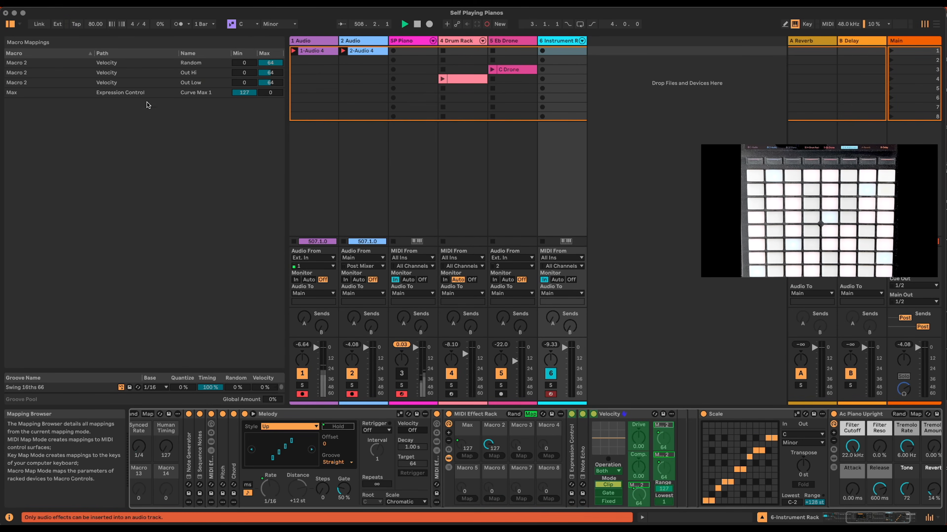
drag(248, 71, 248, 65)
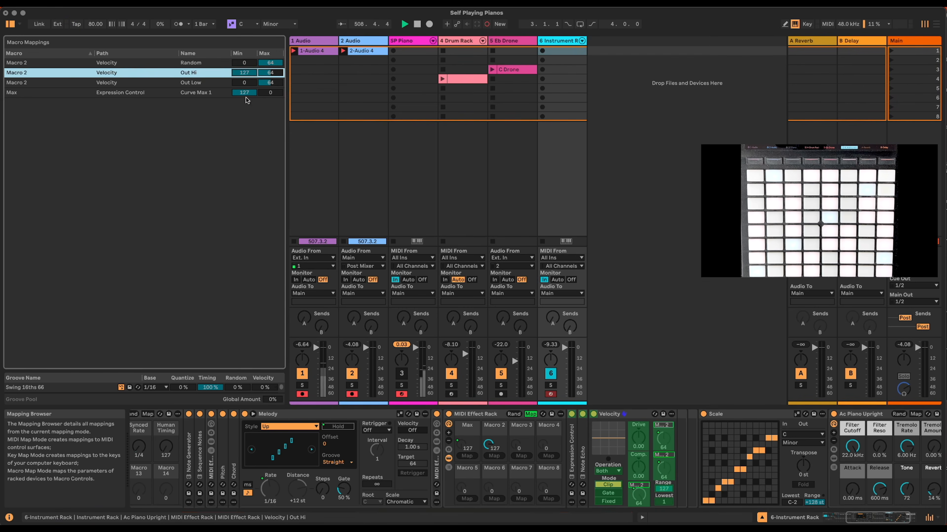
click(531, 414)
drag(498, 446, 498, 494)
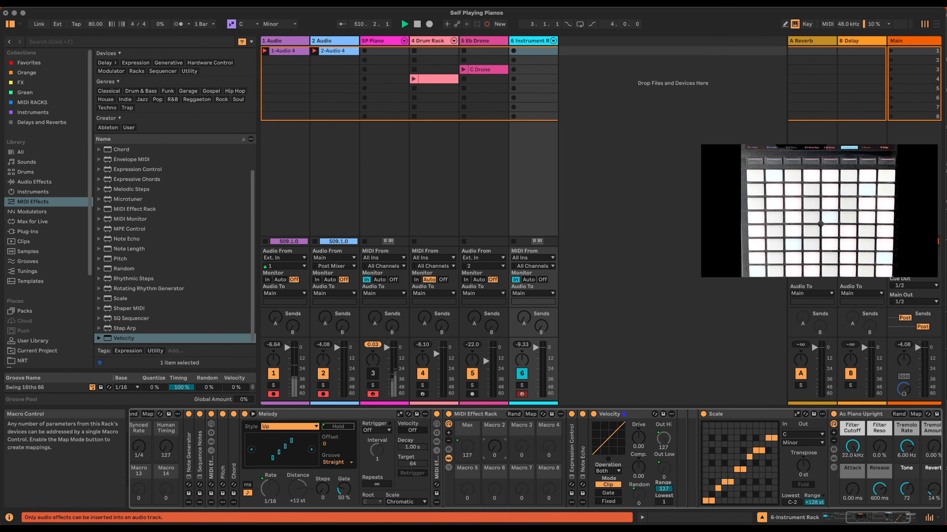
Rename the nested rack's Macro 2 to Rand Vel and map it to Macro 8 of the outer MIDI Effect Rack.
text(Rand Vel)
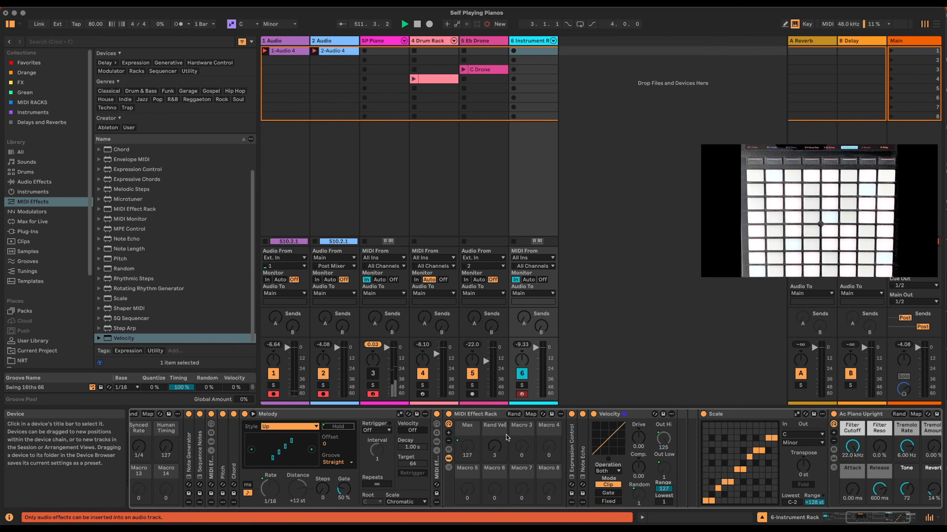
right_click(494, 450)
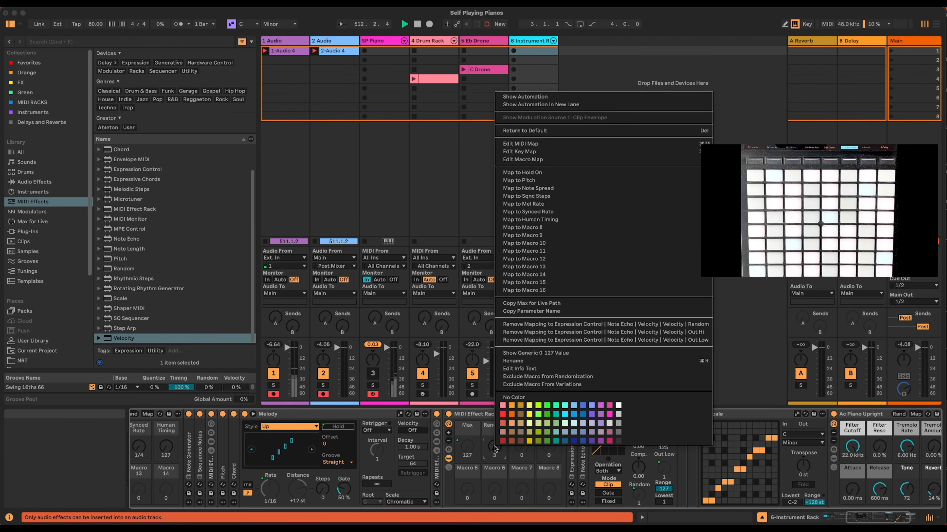
click(602, 228)
drag(853, 519, 812, 522)
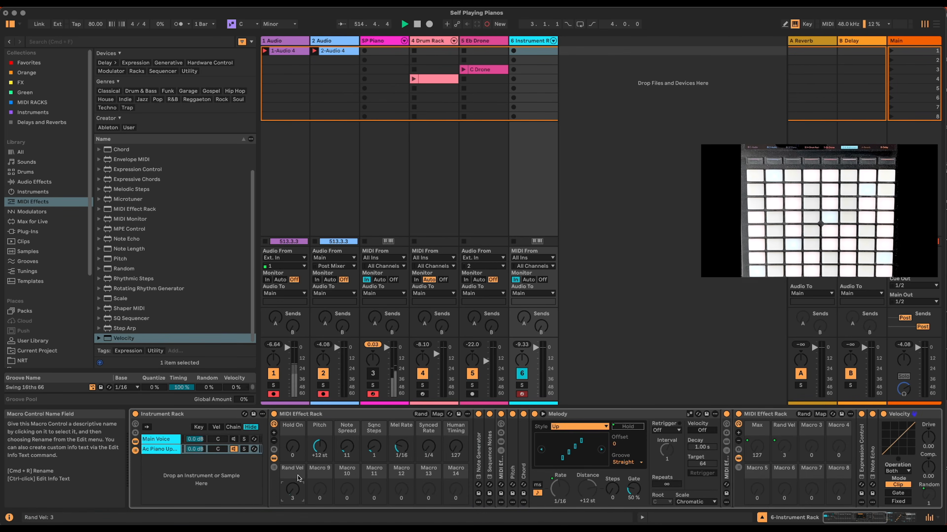
Fold the Melody device and the nested MIDI Effect Rack, and insert a Note Length device before Scale.
double_click(577, 415)
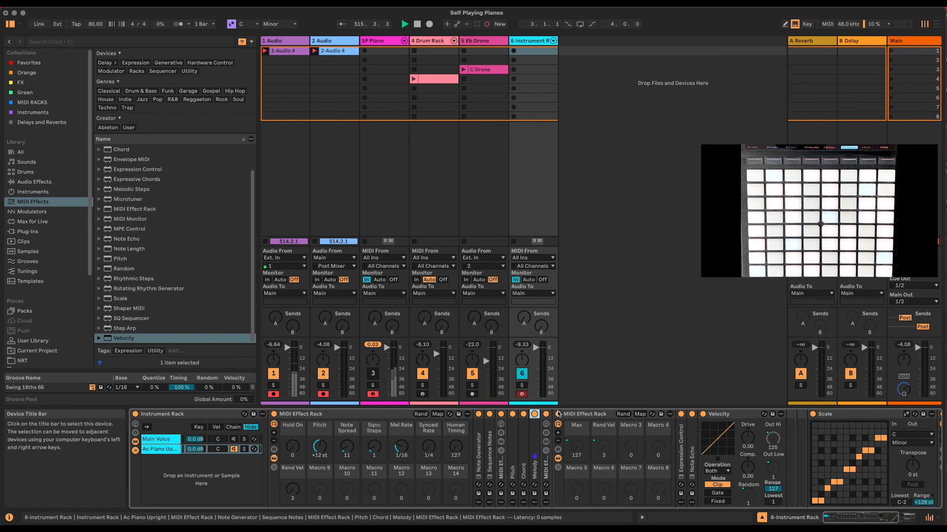
double_click(576, 414)
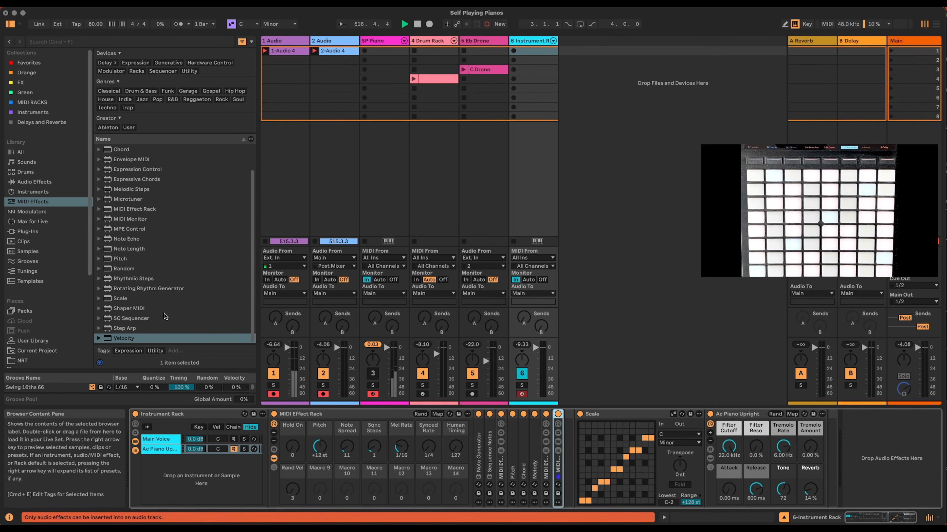
drag(129, 249, 580, 442)
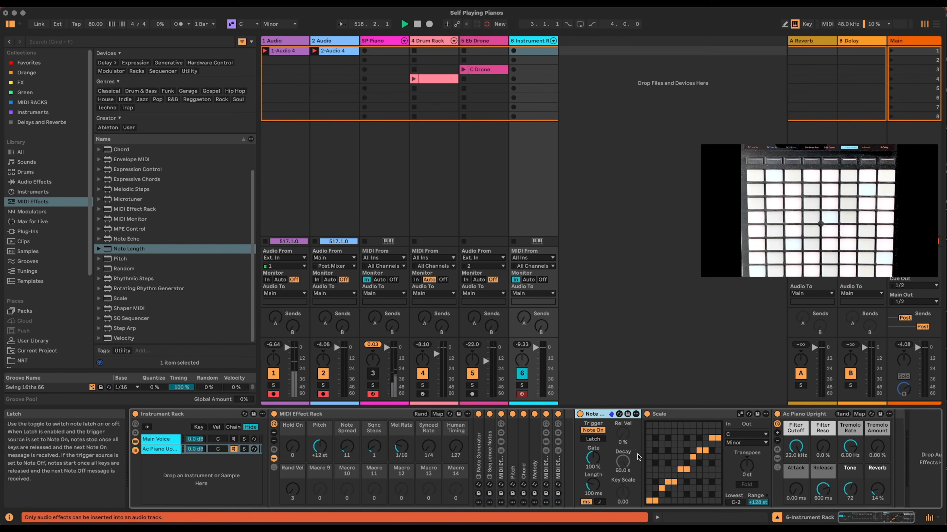
Map the Note Length device's Length to Macro 9 of the Instrument Rack and extend the rack's visible macros to ten.
right_click(593, 487)
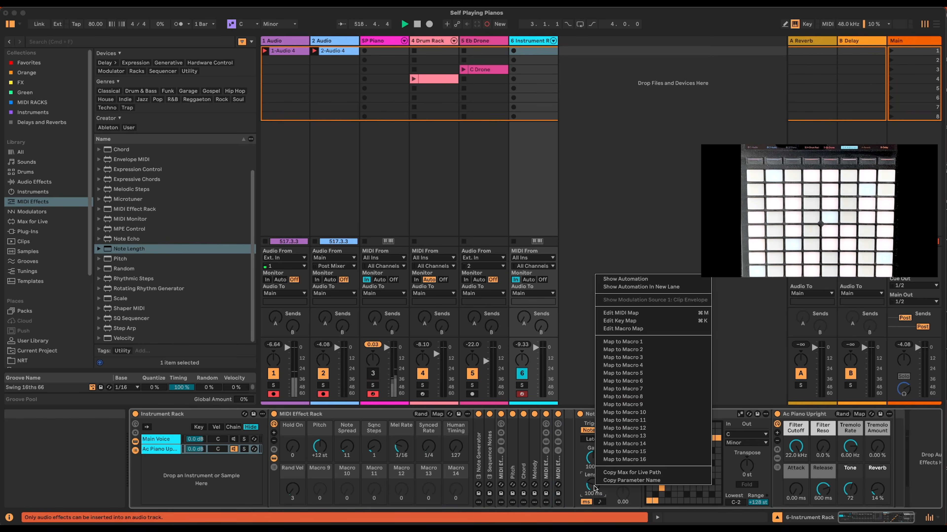
click(658, 403)
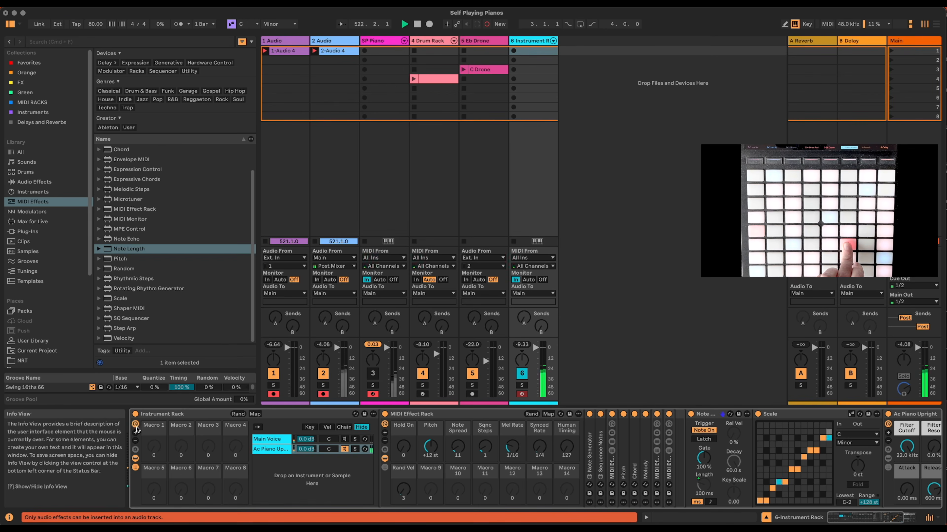
click(135, 432)
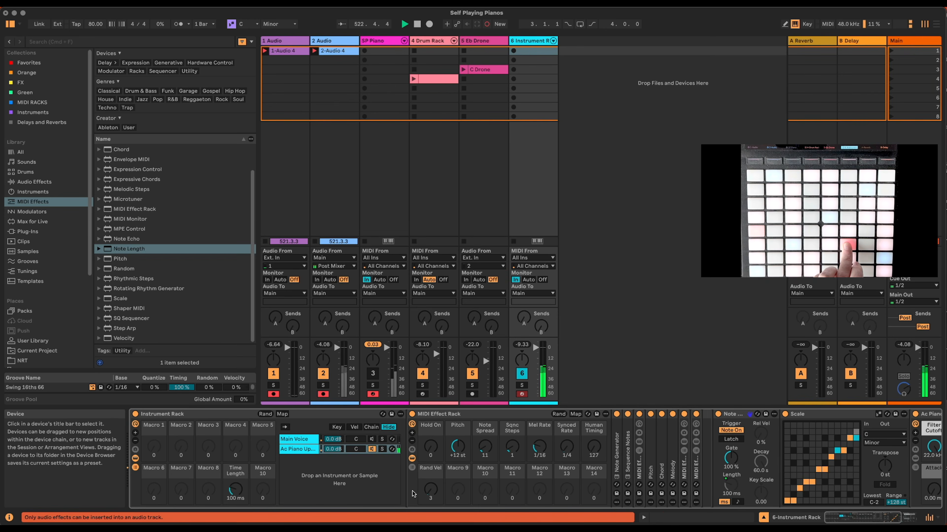
Undo the Instrument Rack's Macro 9 mapping and the insertion of the Note Length device before Scale.
drag(842, 514, 856, 514)
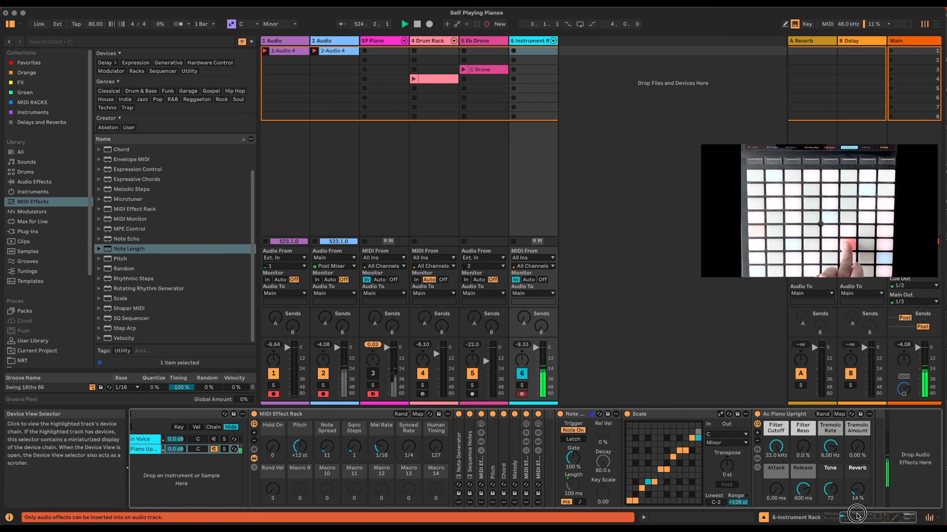
drag(856, 515, 843, 519)
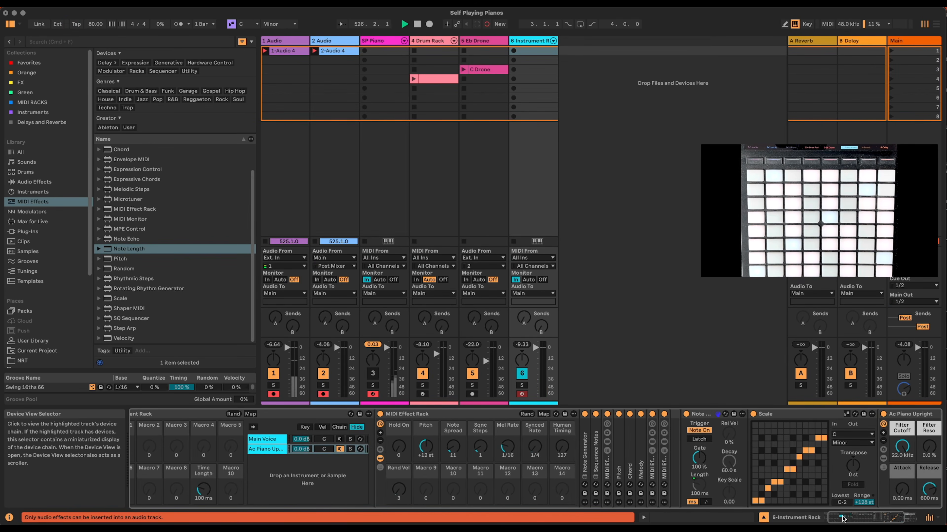
key(super+z)
key(super+z)
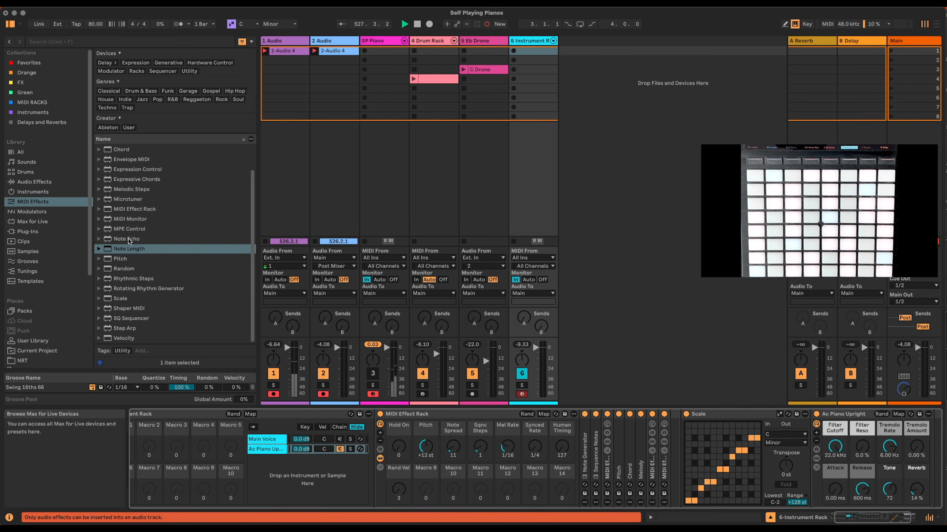
Insert a Note Length device at the end of the outer MIDI Effect Rack's chain and map its Length to that rack's Macro 9.
drag(126, 248, 669, 420)
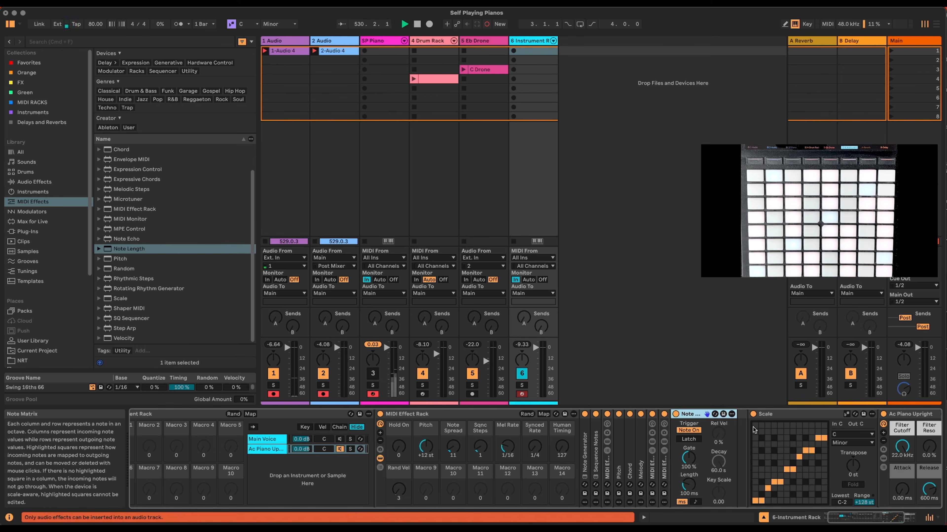
right_click(692, 457)
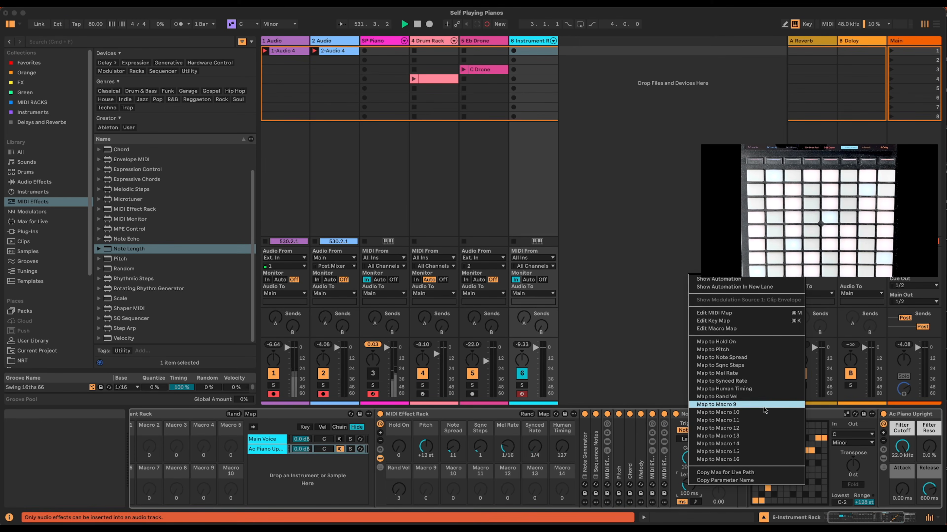
click(723, 405)
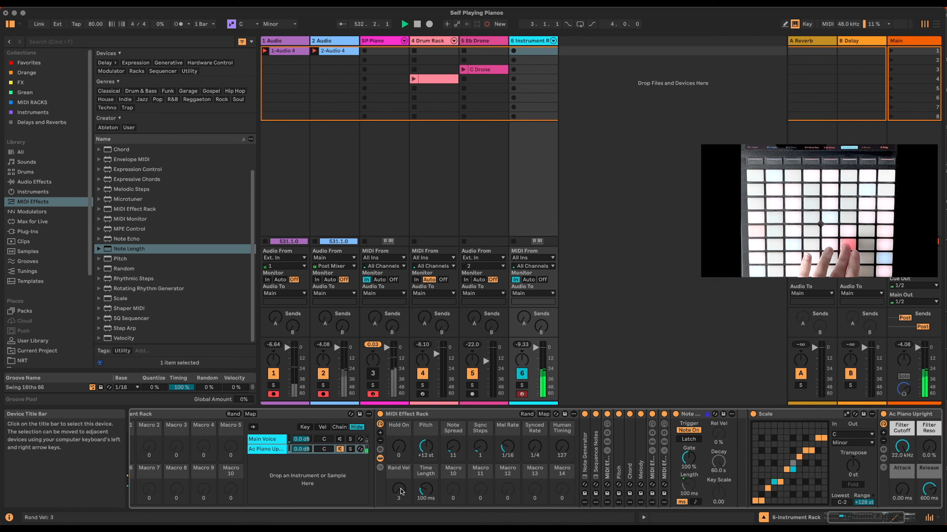
Set the MIDI Effect Rack's macros to Rand Vel 86, Human Timing 48 and Time Length 2.40 s.
drag(425, 489, 398, 458)
drag(562, 447, 561, 476)
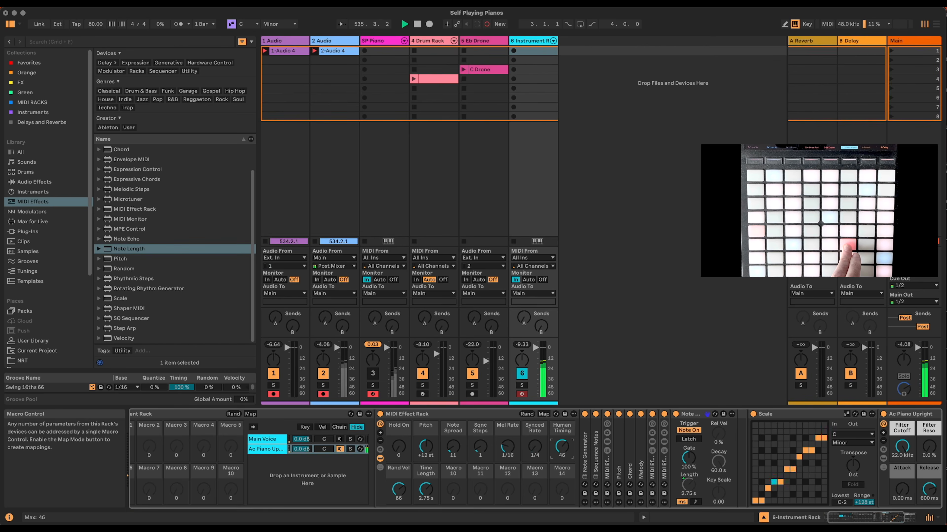
drag(429, 492, 429, 495)
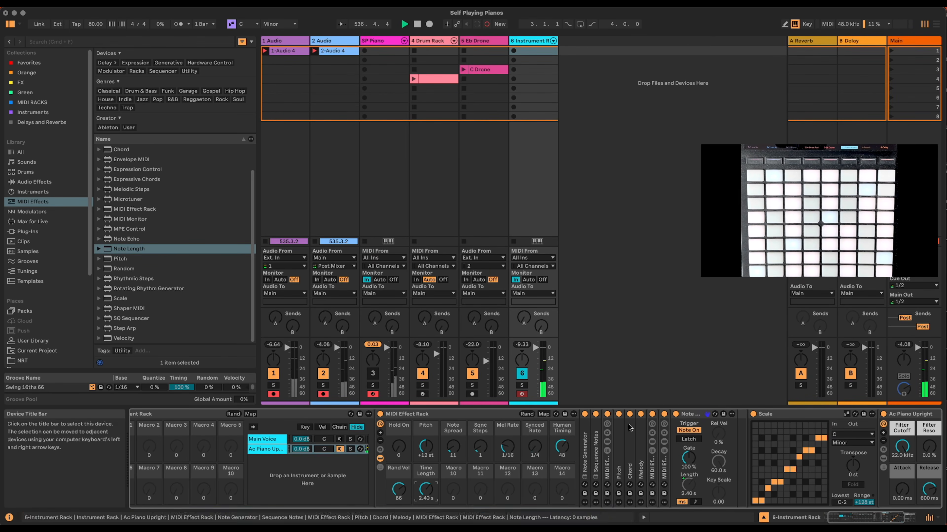
Fold the Note Length and Scale devices, and check the chains inside the nested pitch and arpeggiator racks.
double_click(696, 413)
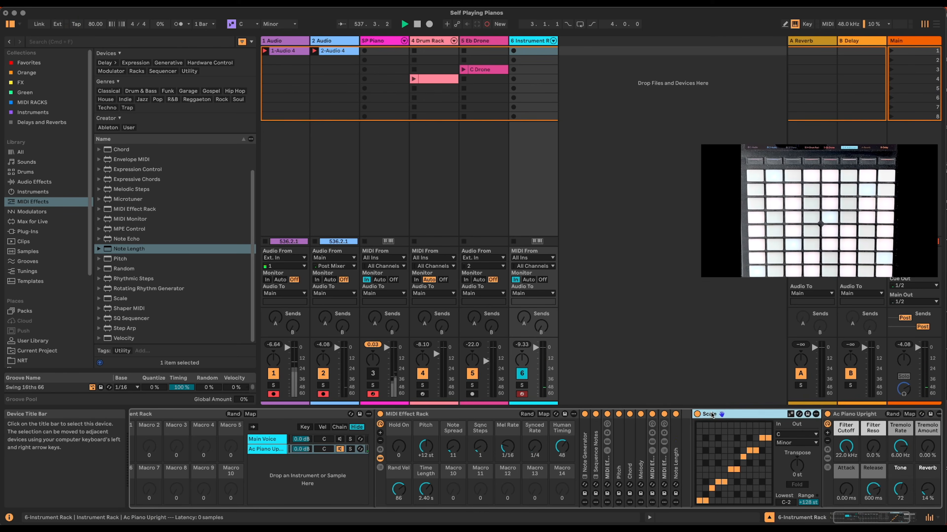
double_click(695, 414)
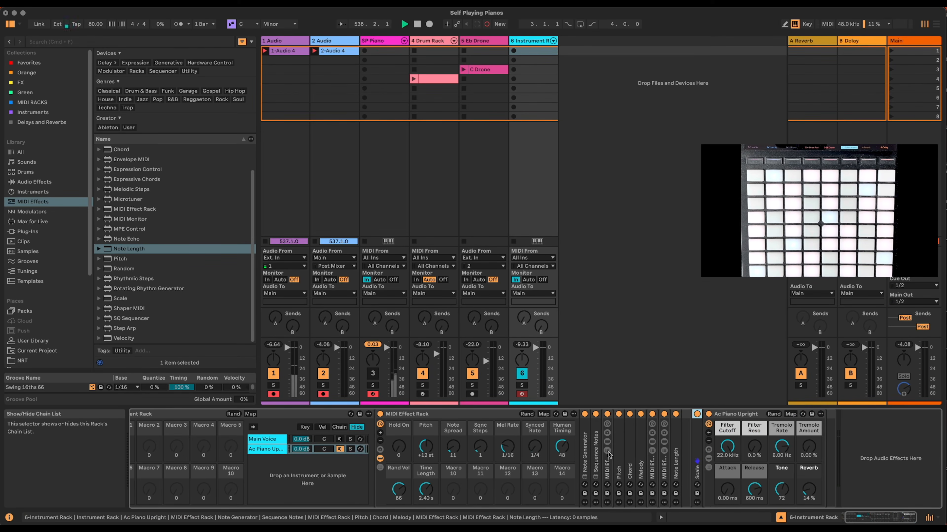
click(652, 443)
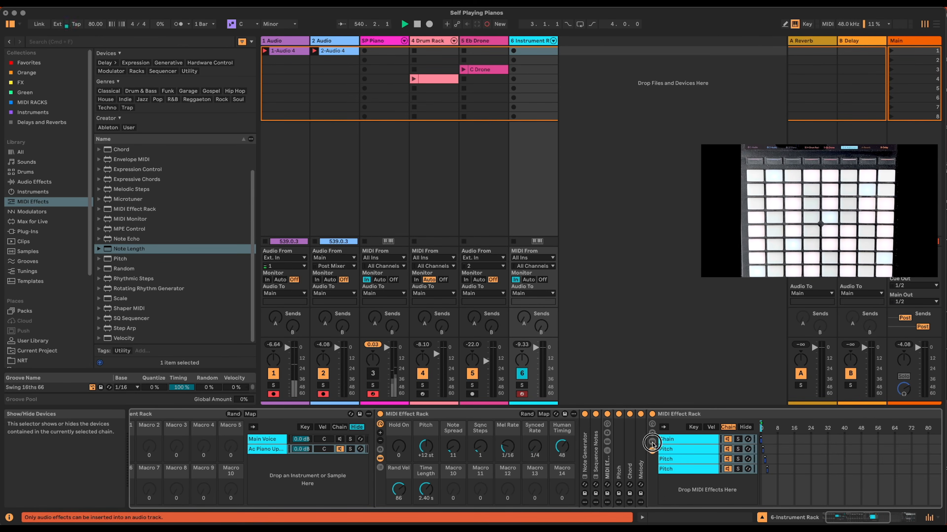
click(652, 443)
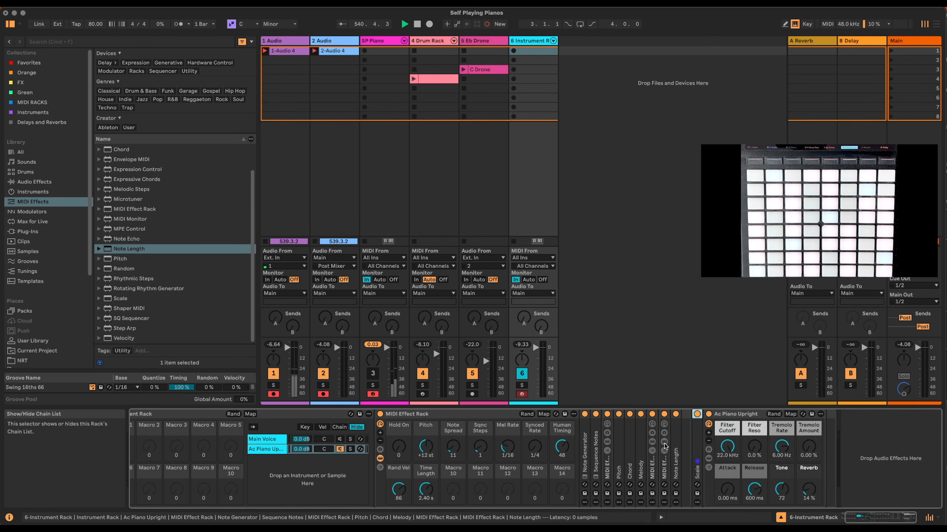
click(607, 449)
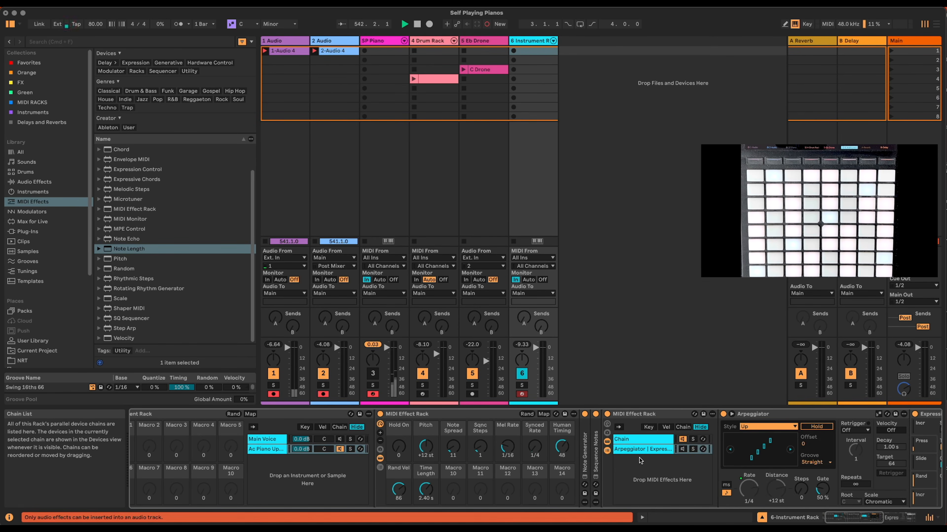
click(625, 414)
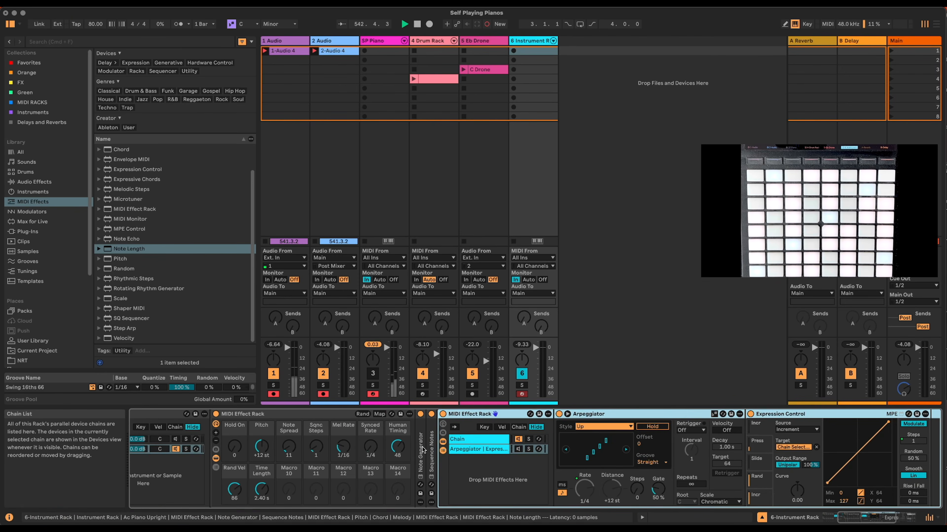
double_click(466, 414)
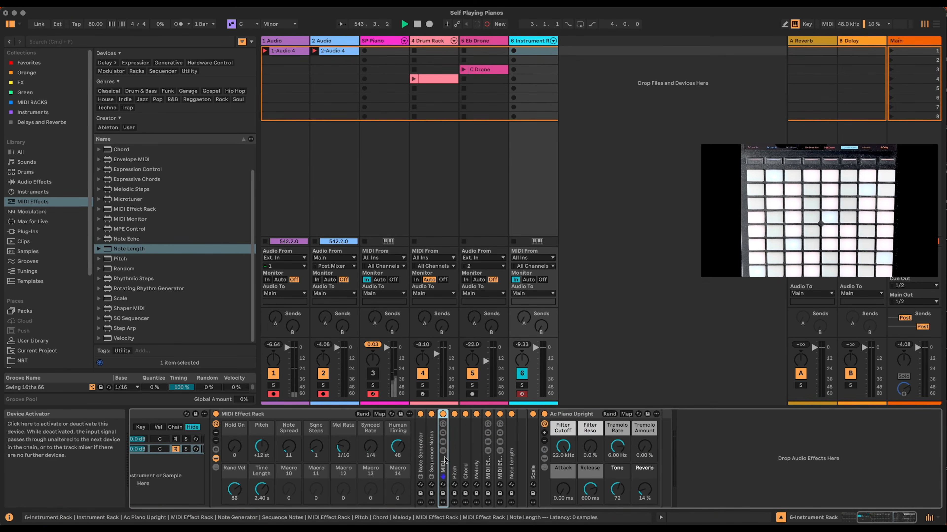
Map the Melody arpeggiator's Style to Macro 10 of the MIDI Effect Rack, and set Style to 76 and Human Timing to 127.
double_click(476, 462)
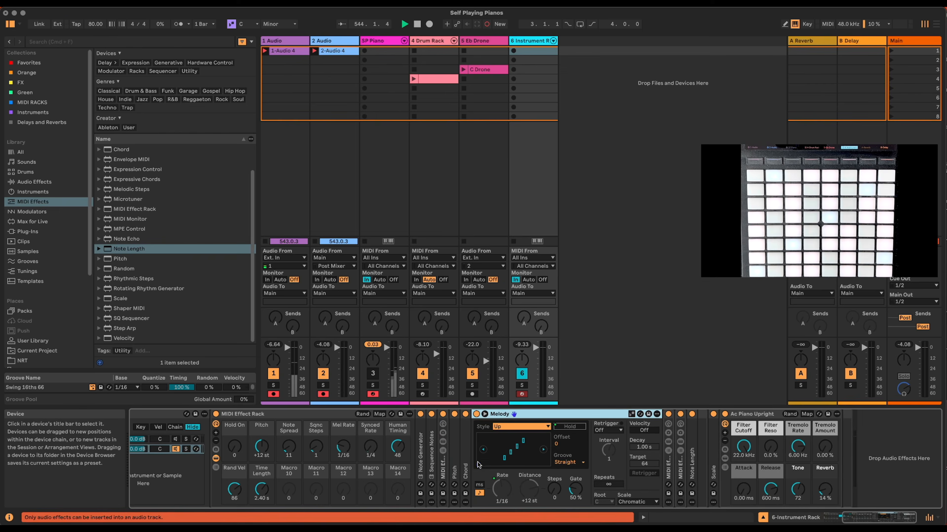
right_click(514, 425)
click(583, 351)
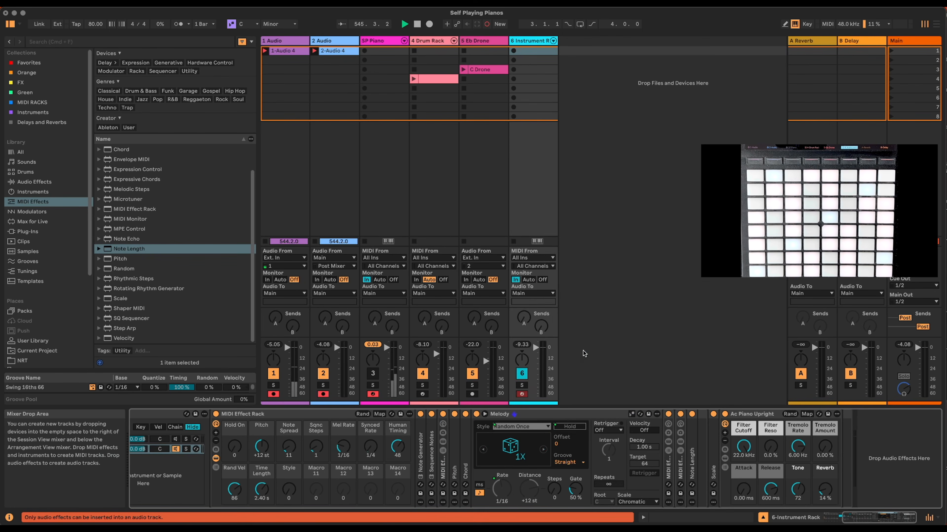
drag(291, 494, 291, 448)
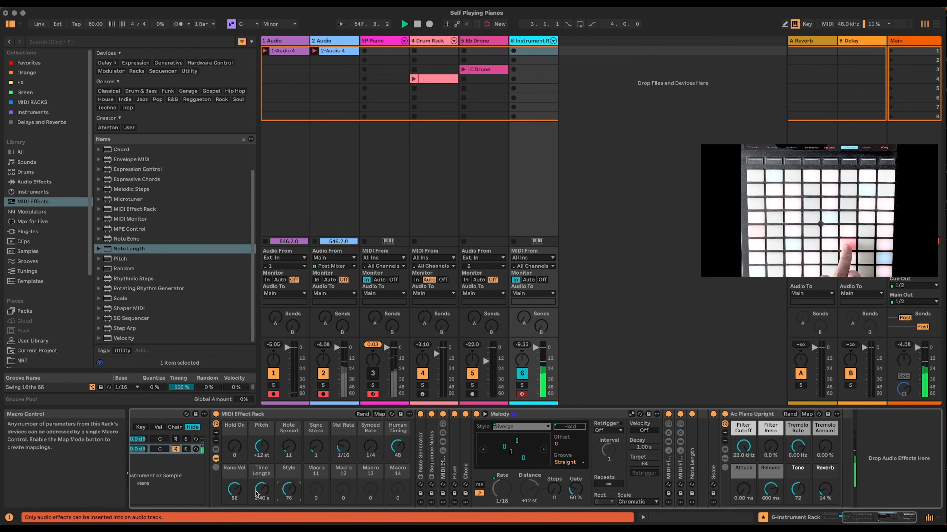
drag(396, 450, 395, 492)
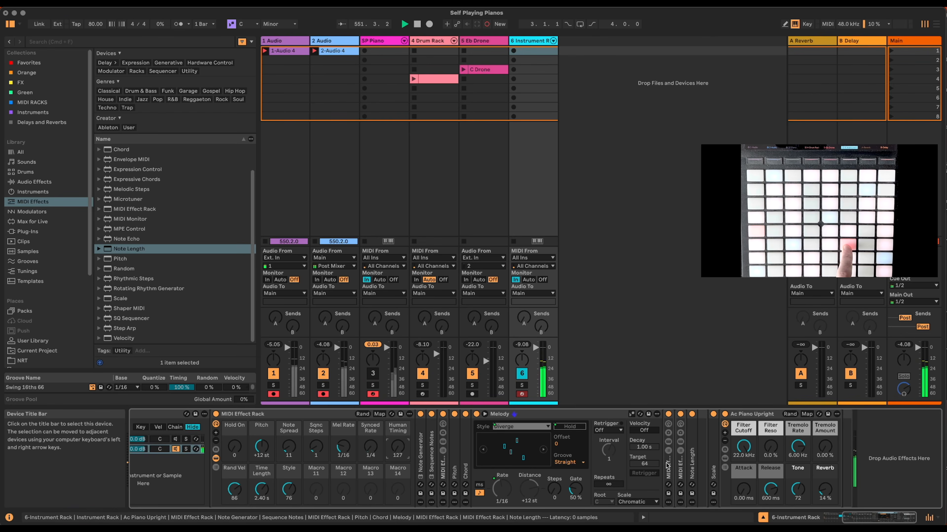
In the nested rack holding Expression Control and Velocity, set the Max macro's Curve Max 1 mapping range to minimum 0 and maximum 127.
click(681, 443)
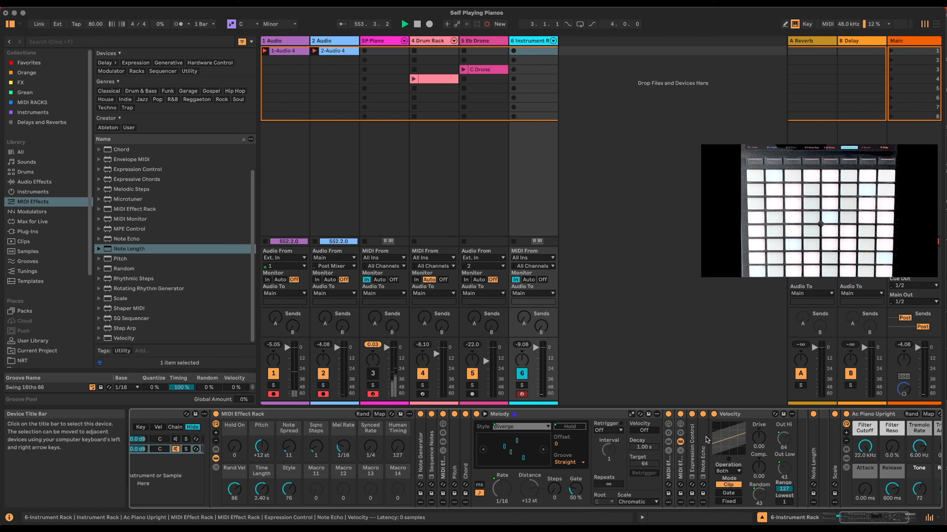
double_click(694, 445)
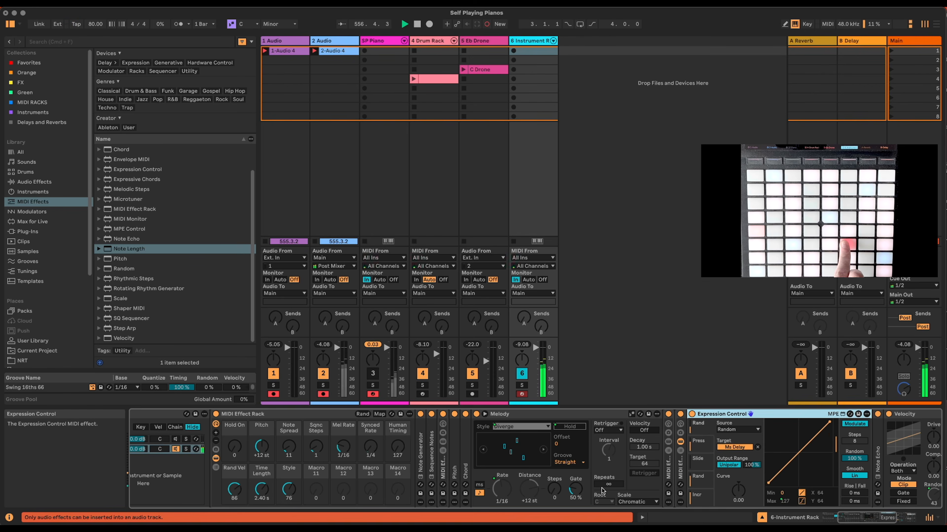
click(680, 425)
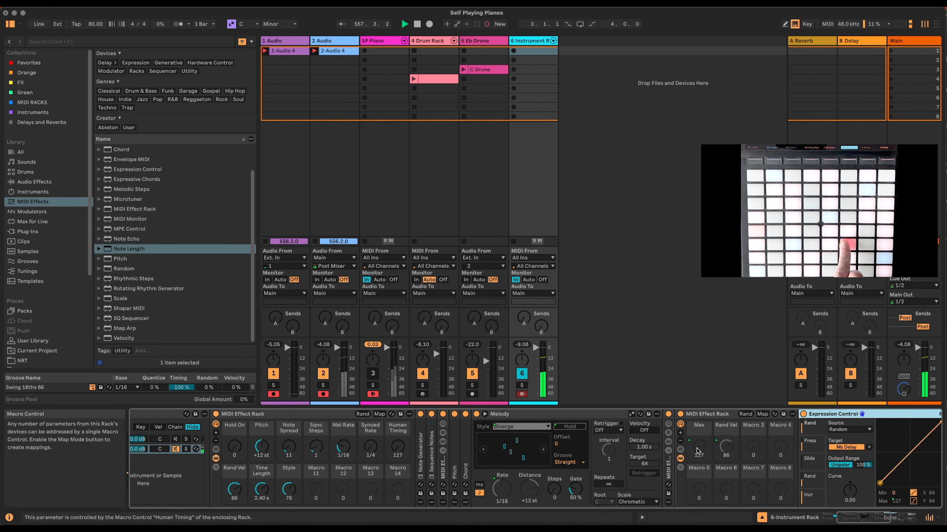
click(760, 414)
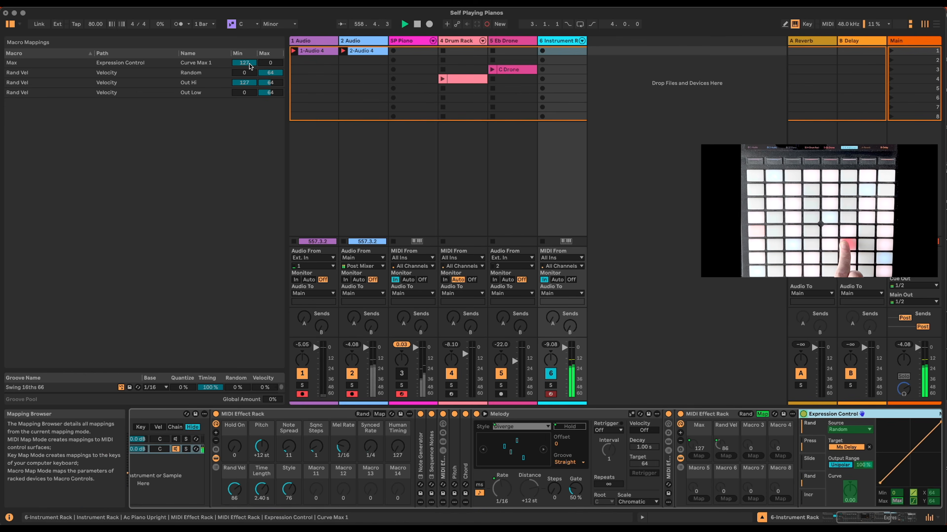
drag(249, 64, 249, 111)
drag(271, 63, 271, 15)
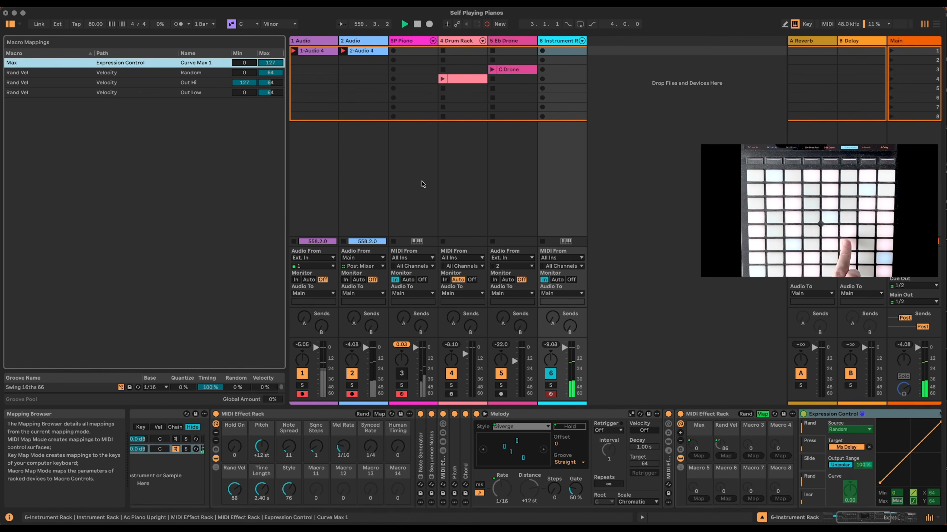
click(760, 413)
Try Human Timing at 28 and Note Spread at 50, return both to 0, and set Sync Steps to 3.
click(398, 447)
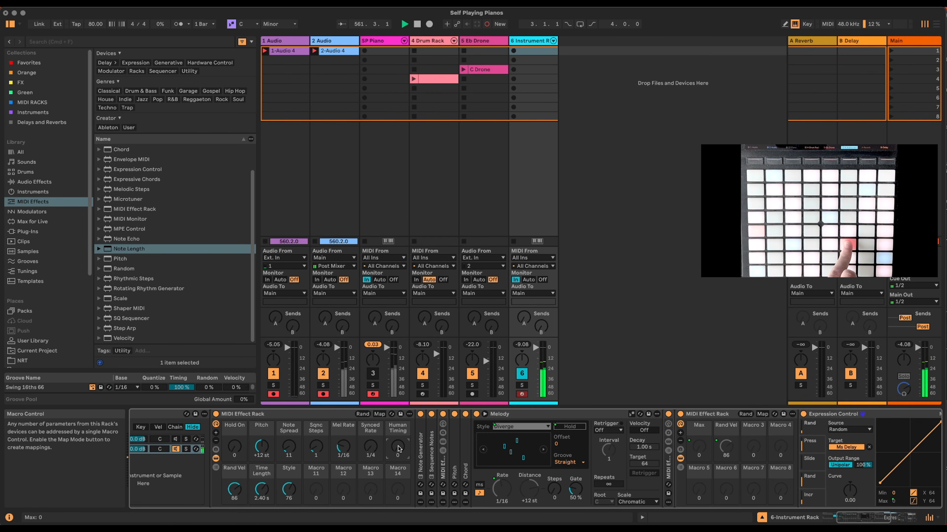
drag(398, 447, 398, 437)
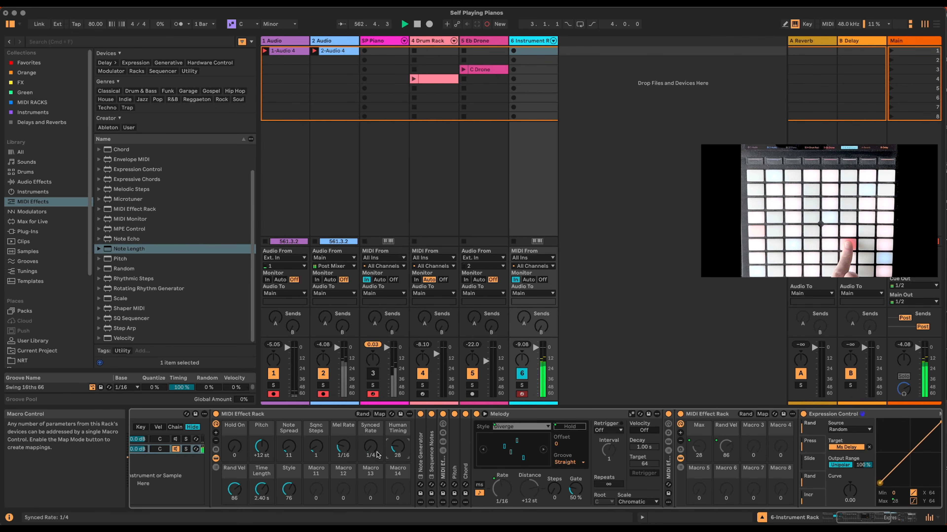
double_click(394, 447)
drag(288, 449, 288, 435)
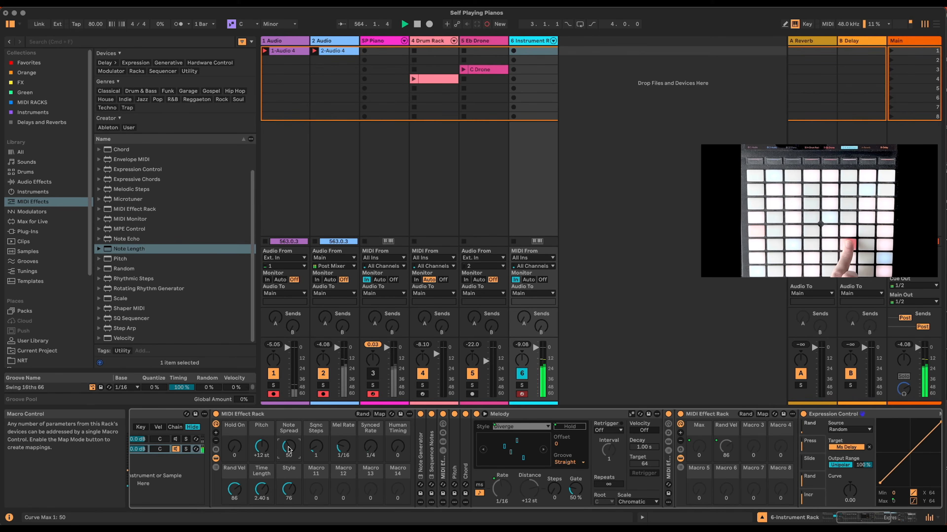
drag(316, 447, 315, 440)
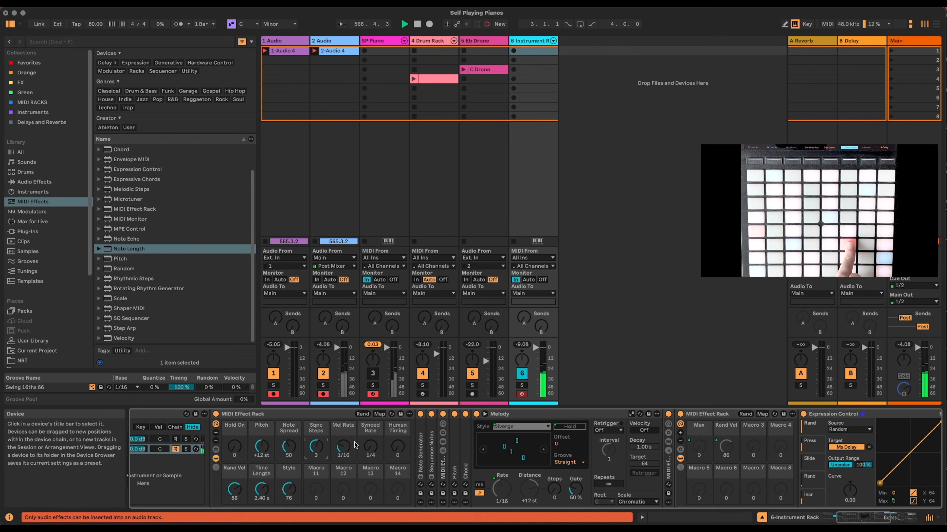
drag(290, 447, 291, 467)
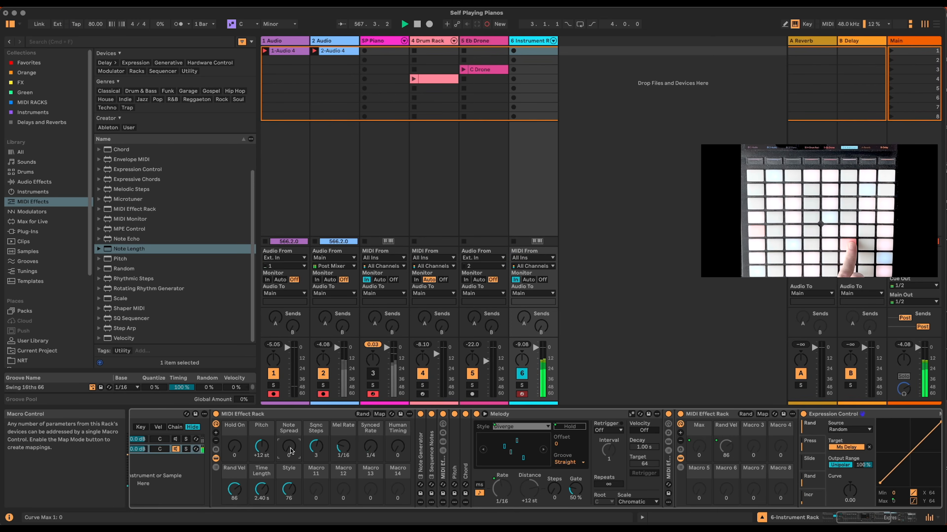
Set Rand Vel to 71, Style to 50 and Synced Rate to 1/2, and reduce the MIDI Effect Rack's visible macros to ten.
drag(236, 488, 290, 495)
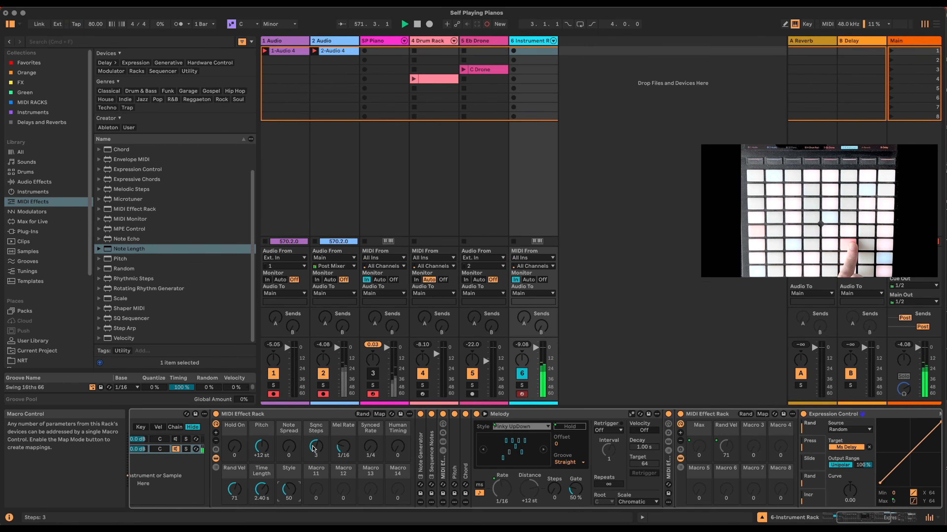
drag(370, 447, 370, 440)
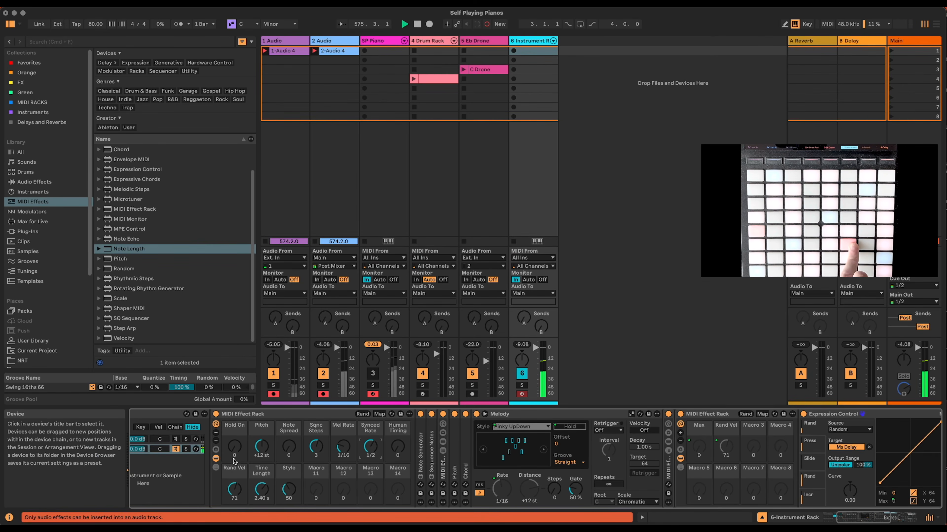
click(215, 442)
click(217, 442)
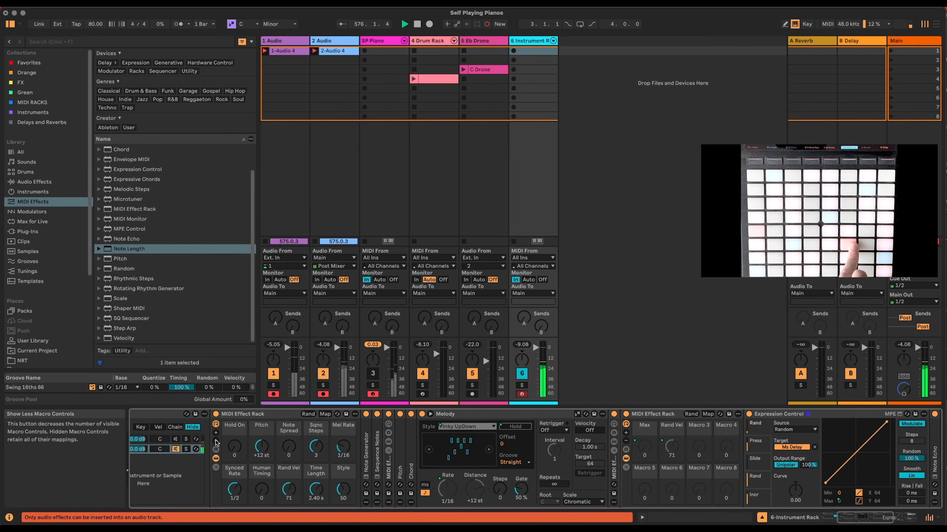
Reactivate the Main Voice chain in the Instrument Rack and lower the Ac Piano Upright chain's volume.
drag(853, 518, 834, 519)
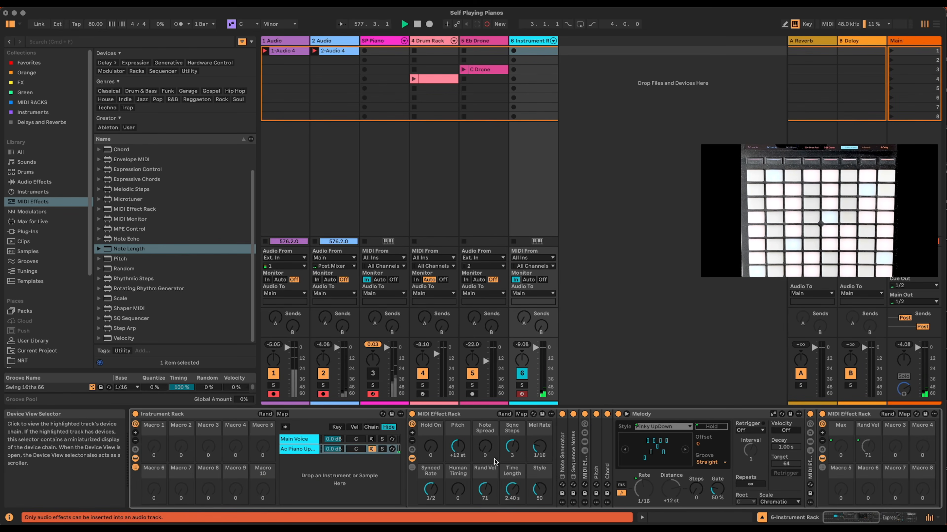
click(372, 439)
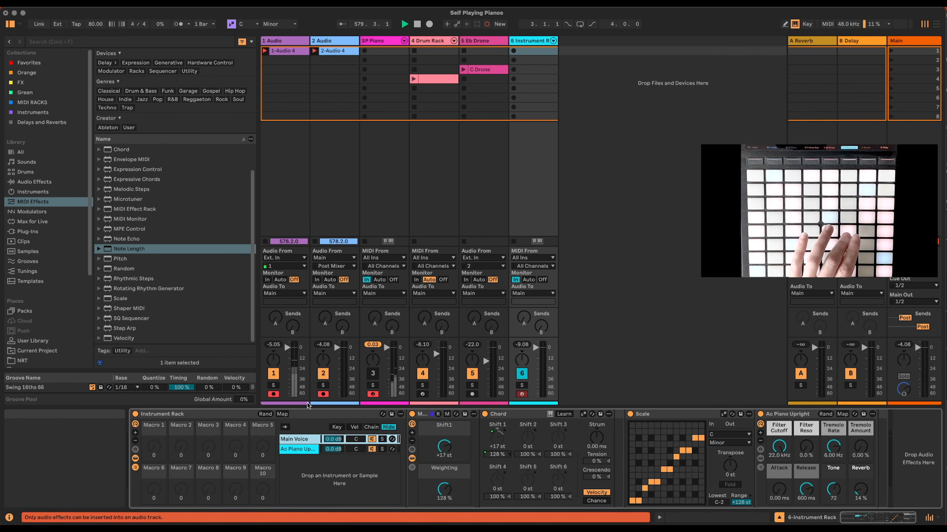
drag(333, 450, 334, 453)
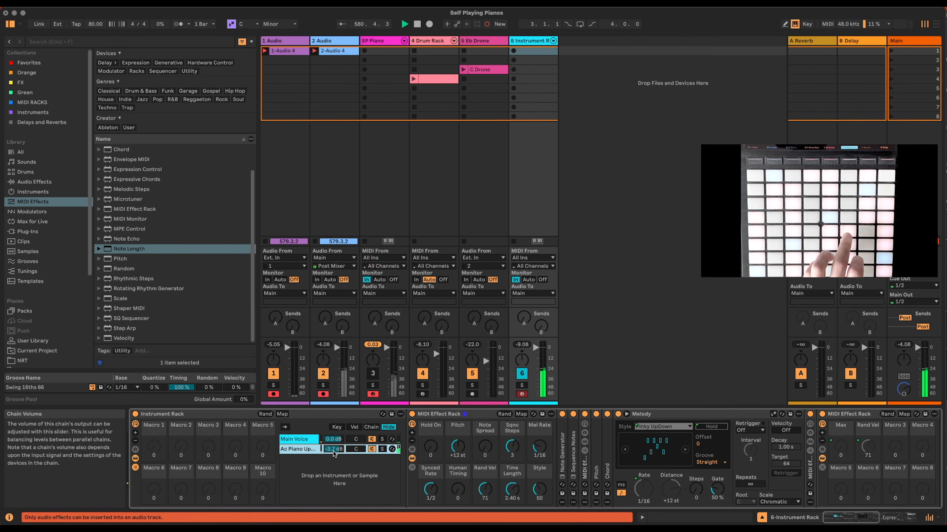
Add an Operator instrument as a third chain in the Instrument Rack and deactivate the Main Voice and Ac Piano Upright chains.
right_click(316, 475)
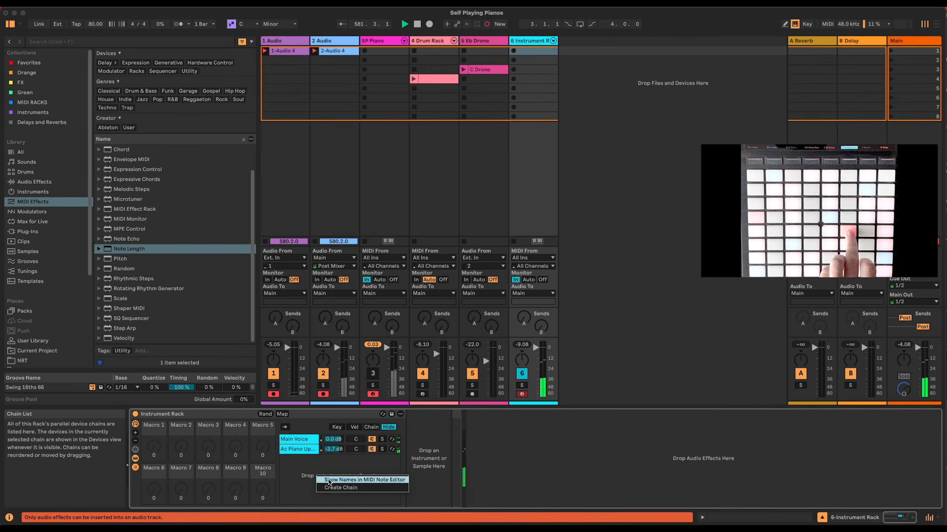
click(308, 476)
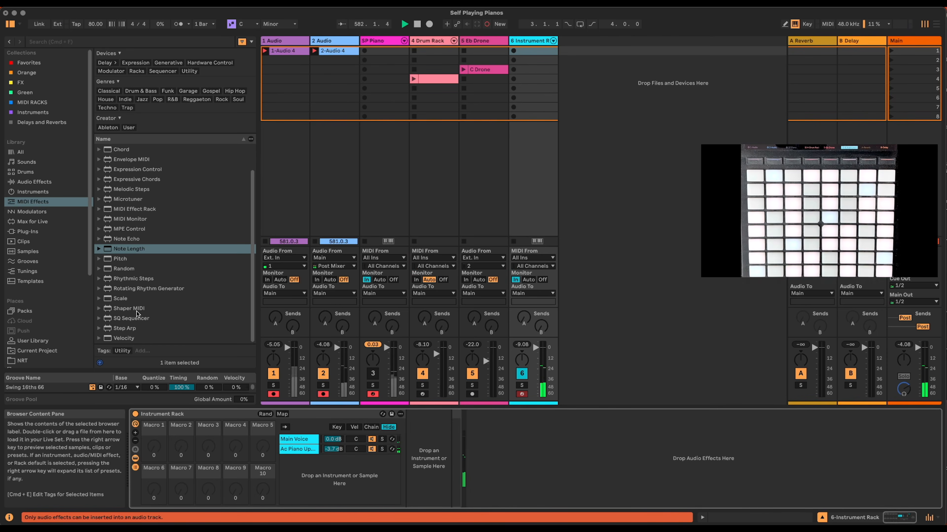
click(54, 191)
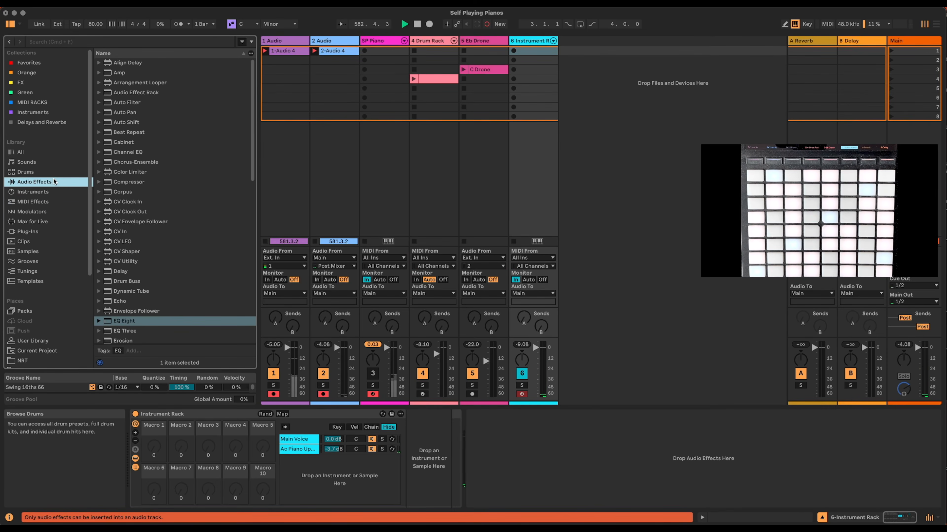
scroll(123, 261, down, 5)
drag(124, 272, 353, 496)
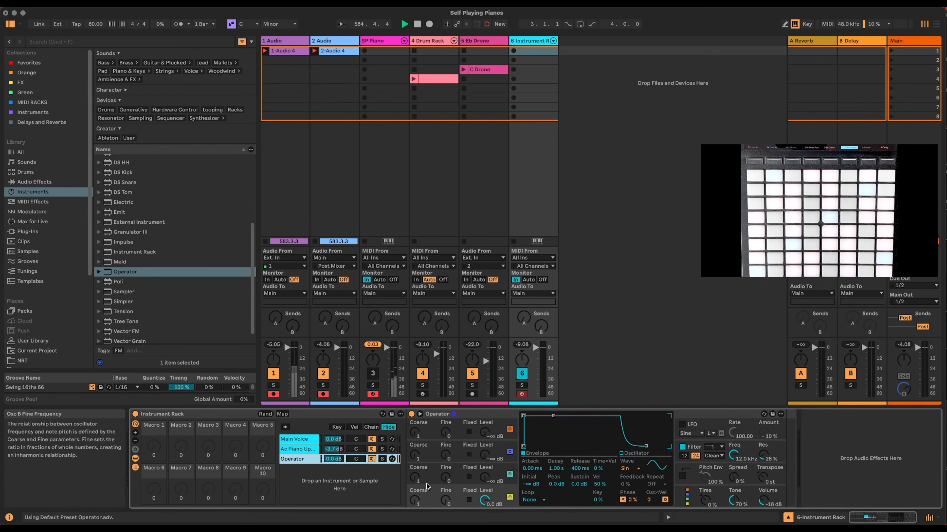
click(371, 449)
click(371, 440)
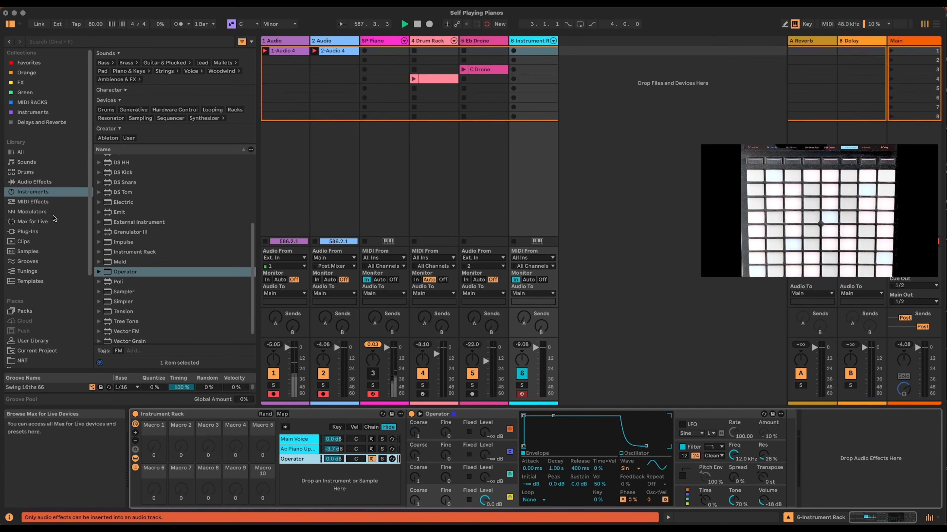
Insert a Pitch effect at -12 st followed by a Note Length effect before Operator in its chain.
click(34, 202)
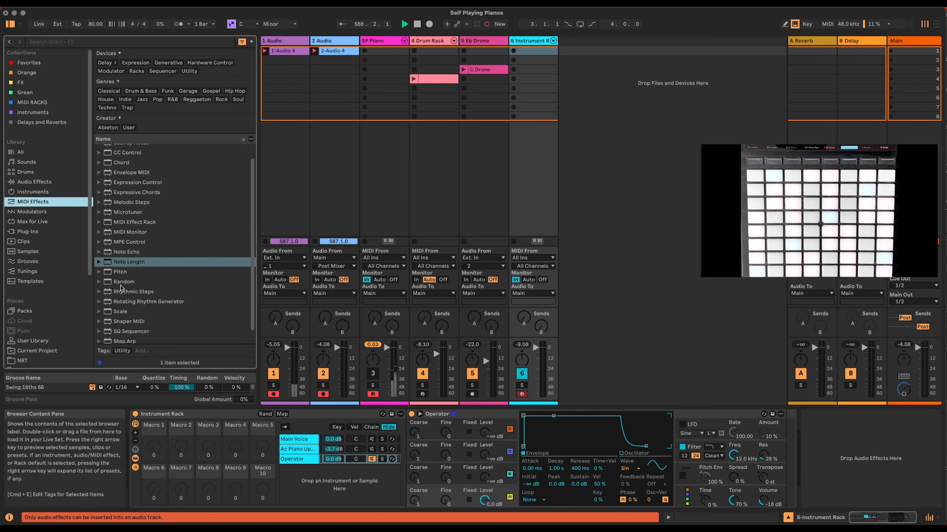
drag(120, 275, 409, 429)
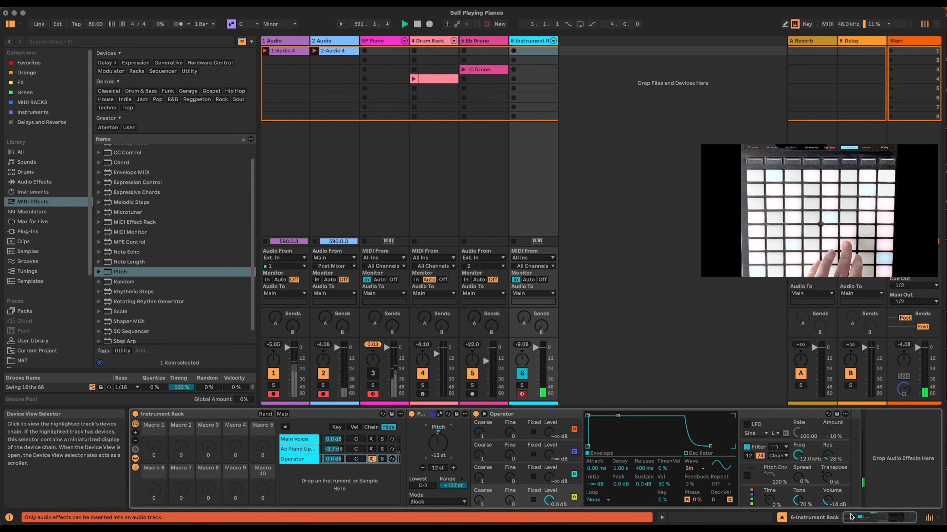
drag(119, 262, 472, 433)
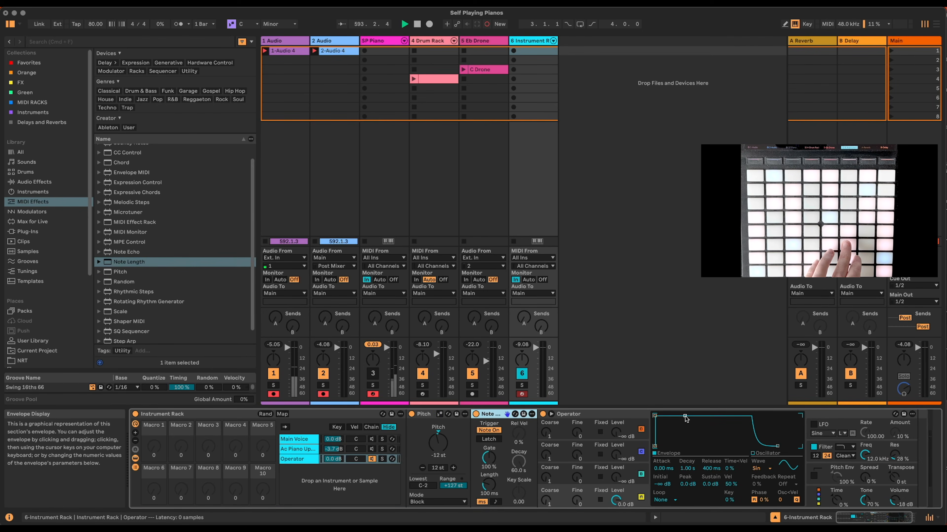
Set Operator's envelope release to 3.23 s and the Note Length effect's length to 195 ms.
drag(490, 477, 490, 455)
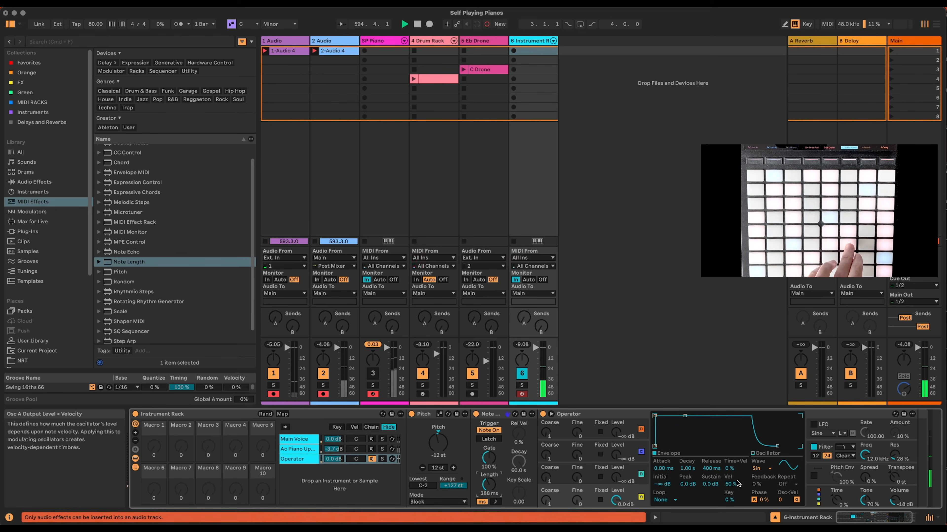
drag(712, 468, 711, 447)
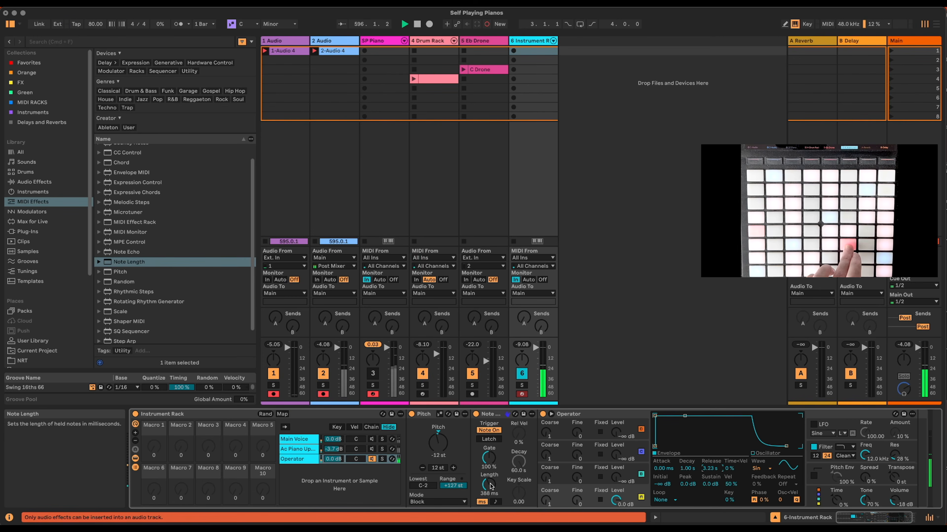
drag(488, 484, 488, 488)
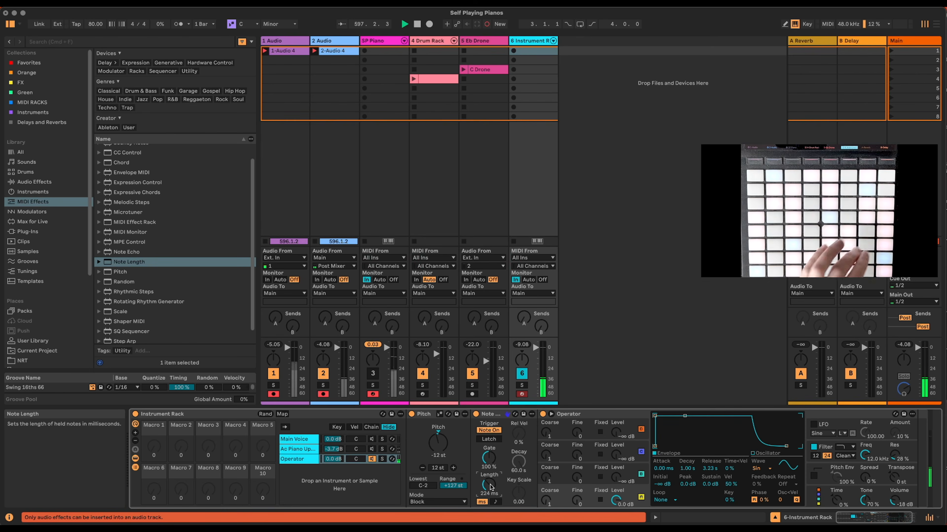
drag(492, 487, 491, 493)
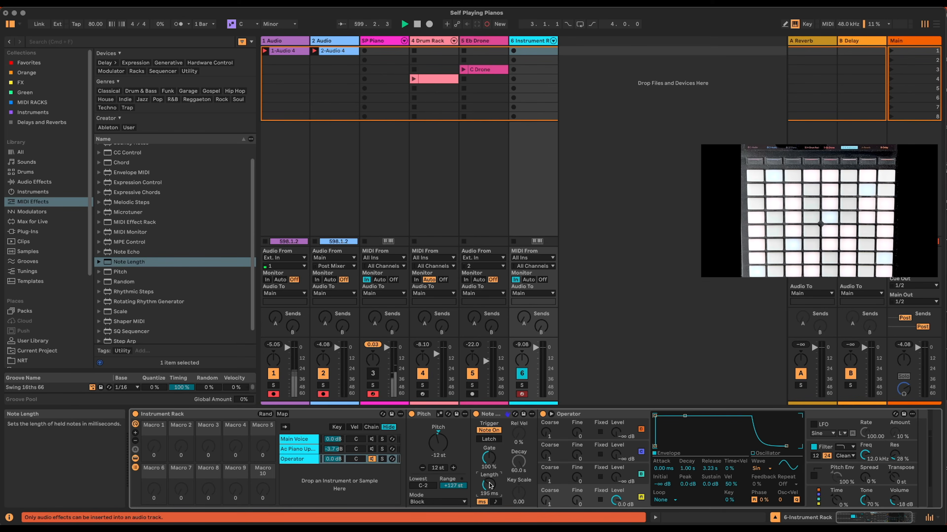
Group Pitch, Note Length and Operator into a nested Instrument Rack and show its macro controls.
click(486, 415)
click(431, 415)
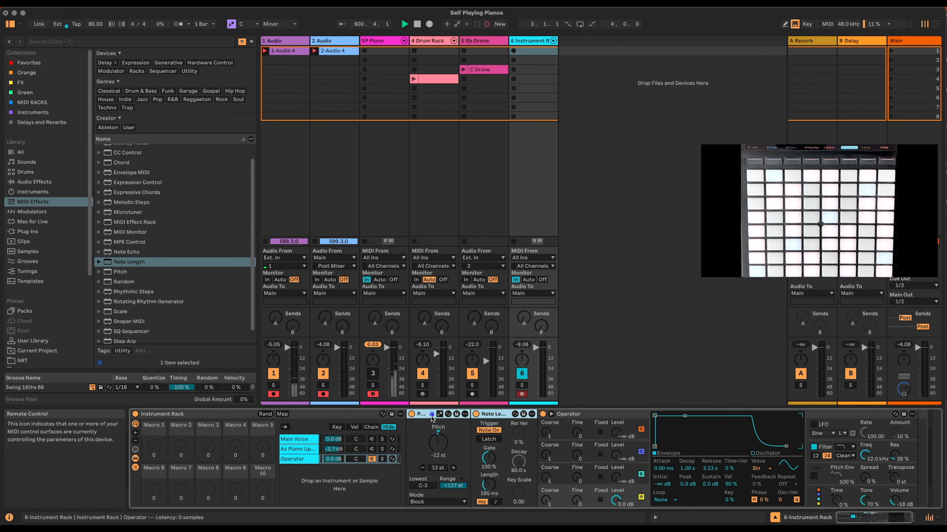
click(571, 417)
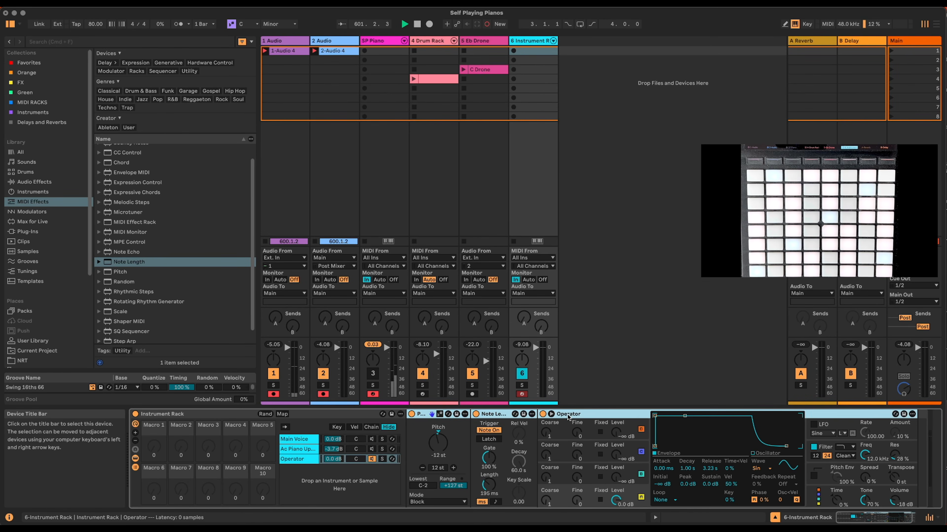
key(super+g)
click(412, 424)
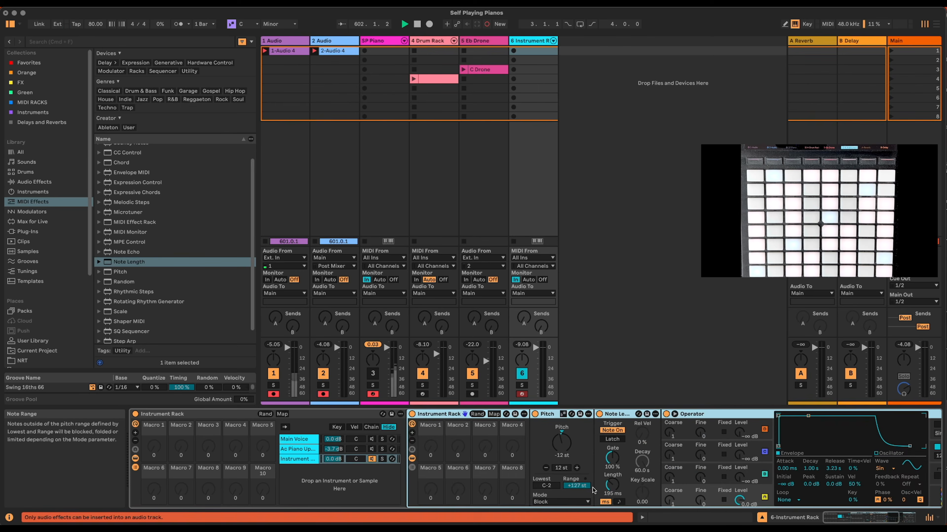
Map the Note Length effect's length to Macro 1 of the nested rack and rename the macro Sub Length.
right_click(610, 486)
click(634, 341)
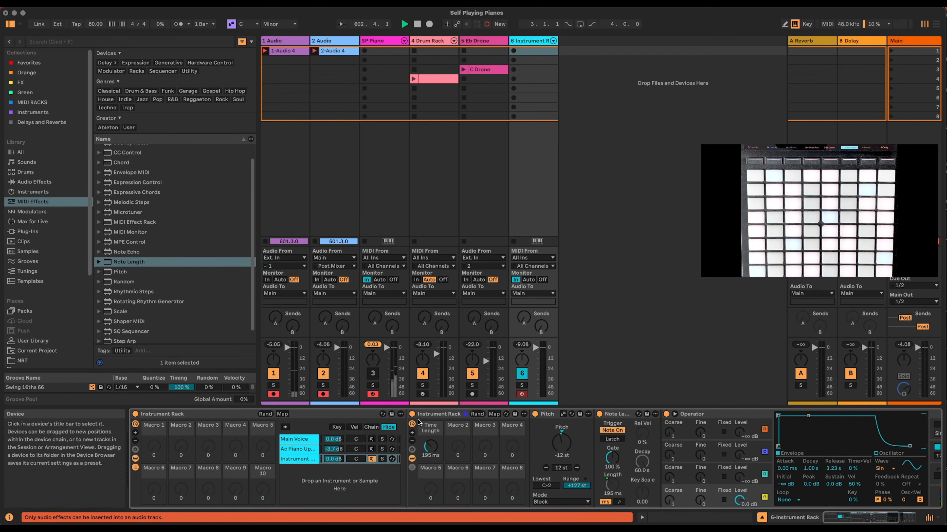
click(437, 435)
key(super+r)
text(Sub Length)
key(Return)
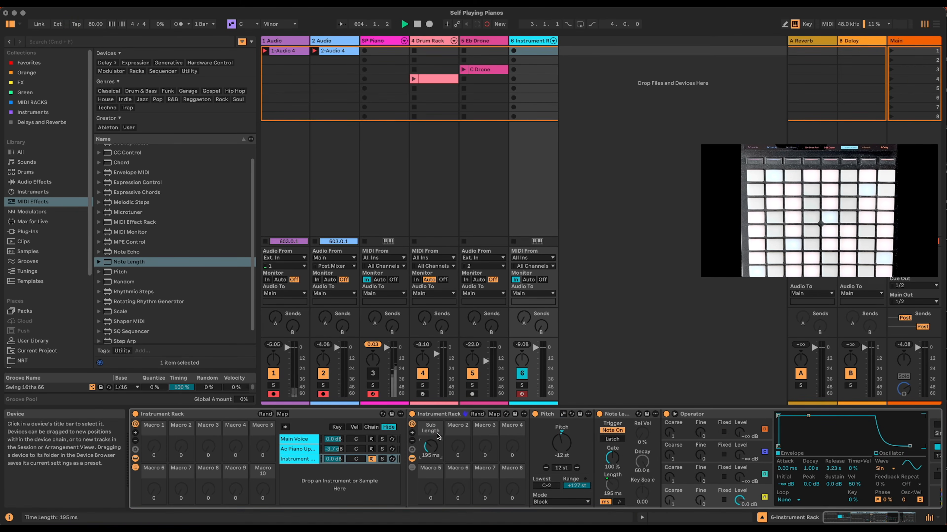
click(412, 461)
click(412, 461)
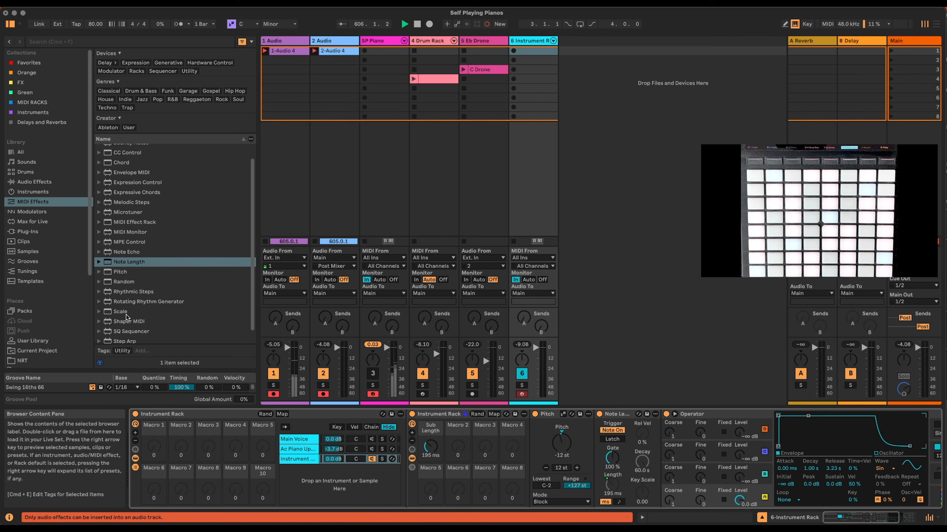
Insert a Scale effect between Note Length and Operator, set its scale to Minor, and collapse the device.
drag(116, 310, 661, 438)
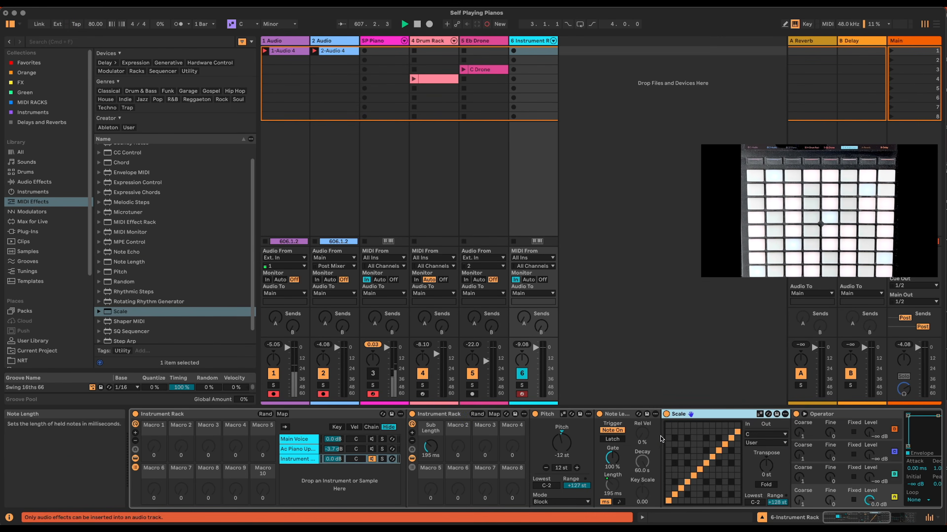
click(766, 442)
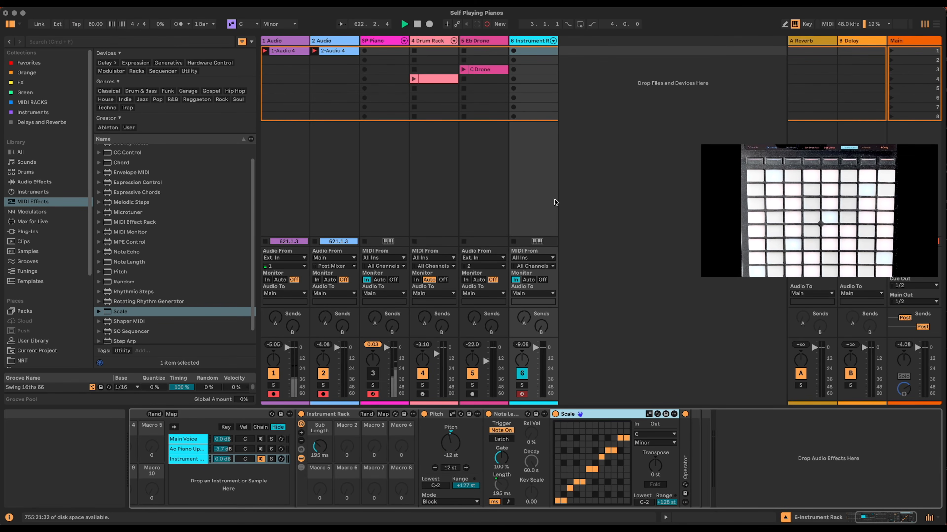
double_click(594, 415)
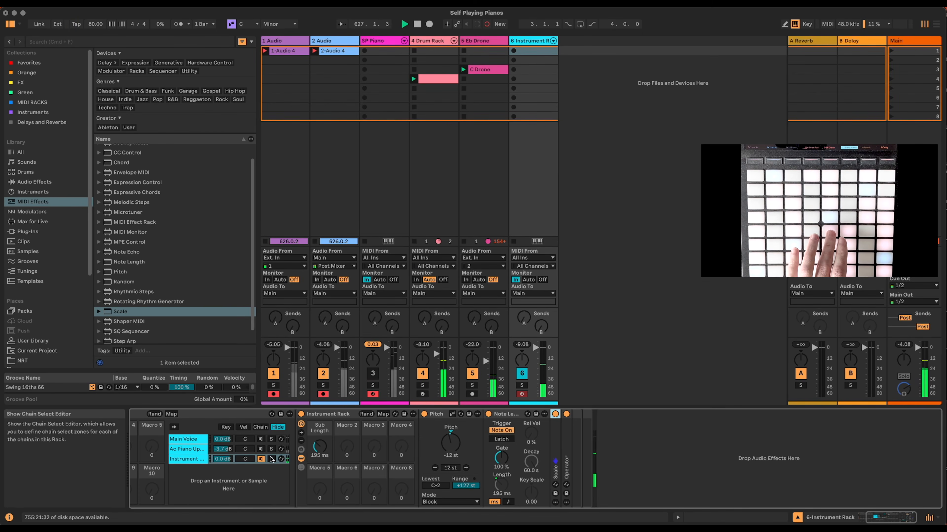
Reactivate the Ac Piano Upright and Main Voice chains in the Instrument Rack.
click(260, 449)
click(261, 439)
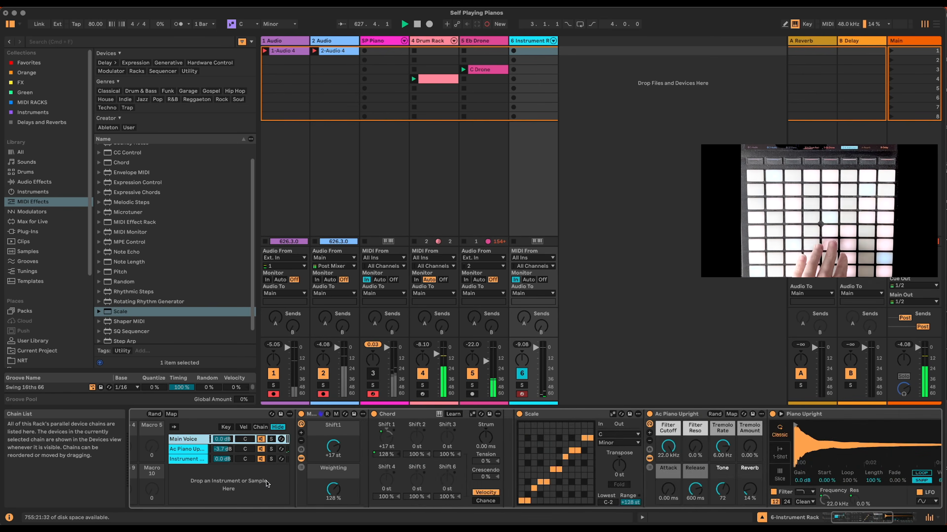
scroll(266, 480, left, 3)
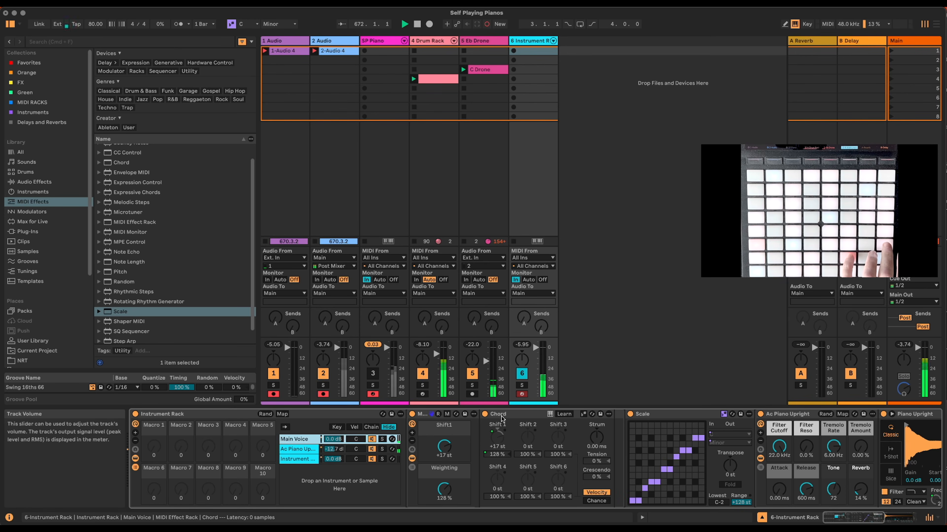
Collapse the Scale effect in the Main Voice chain and open the Ac Piano Upright chain's devices.
click(649, 416)
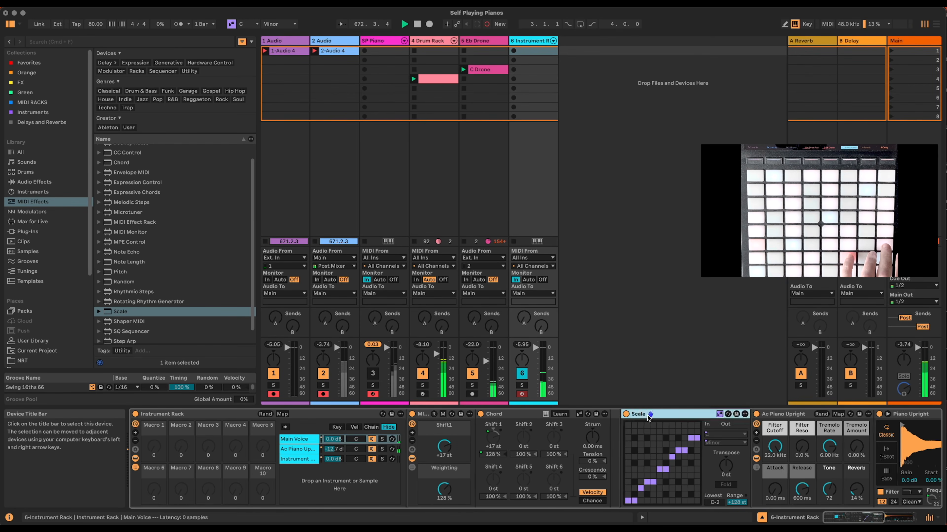
double_click(648, 416)
click(308, 453)
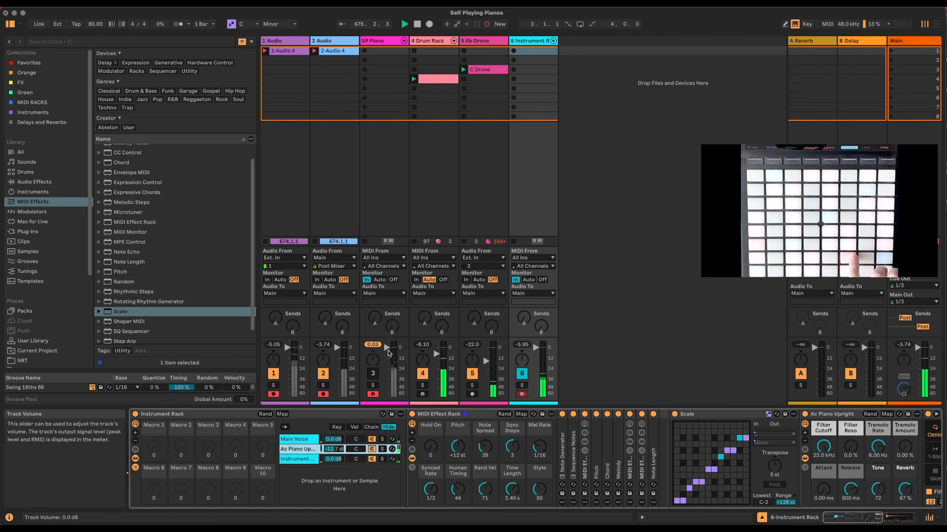
Mute the 6 Instrument Rack track and activate the SP Piano track.
click(522, 374)
click(373, 374)
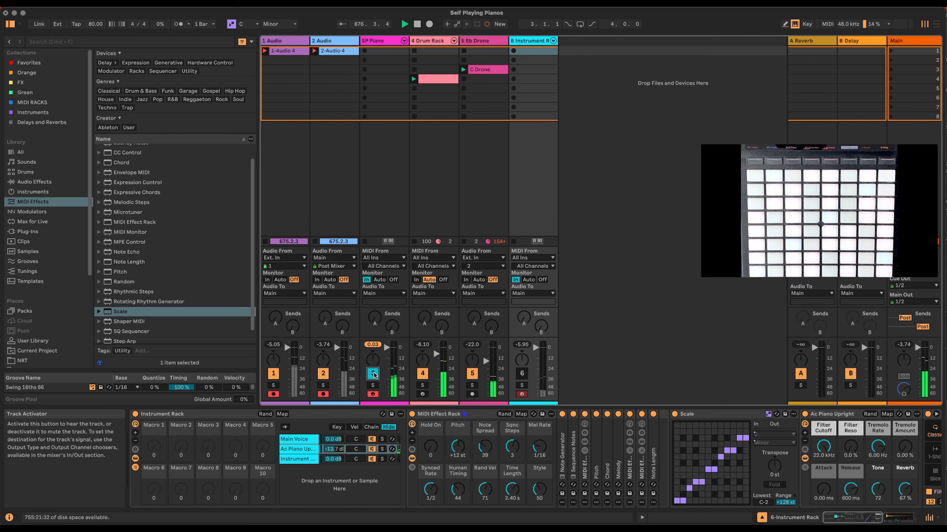